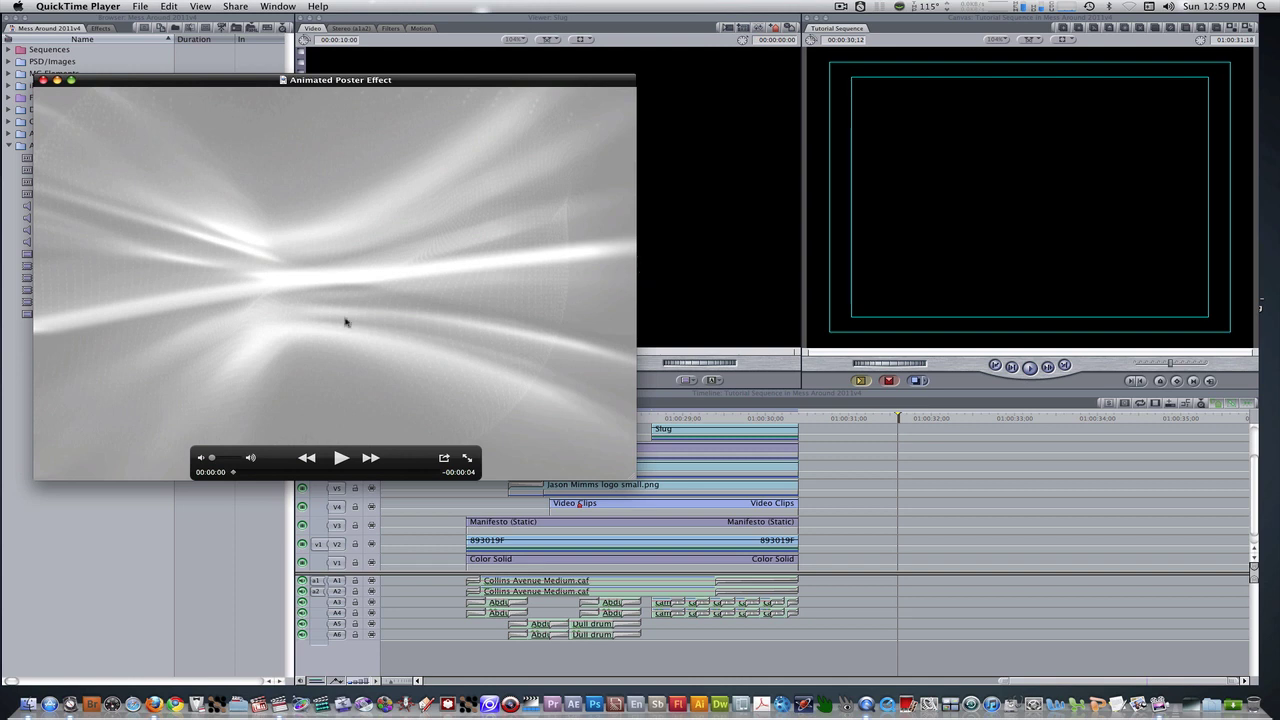
Step: Play the finished Animated Poster Effect preview in QuickTime Player
{"action": "left_click", "coordinate": [340, 458]}
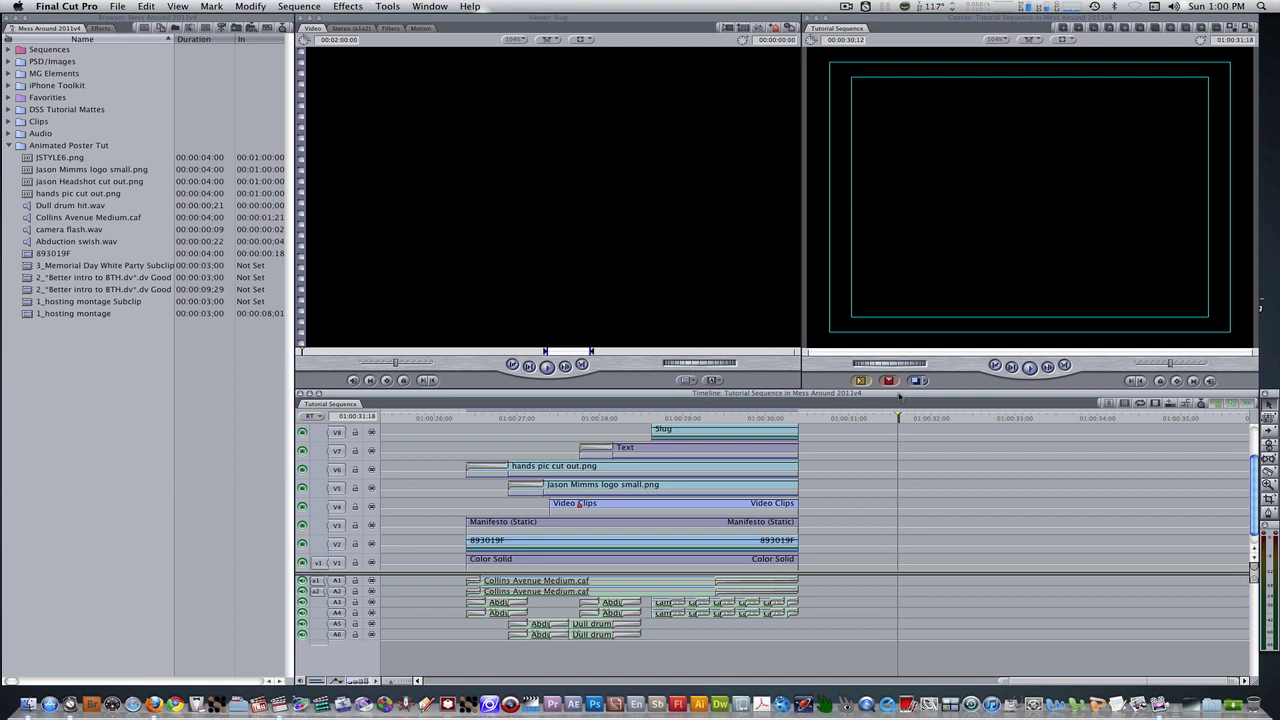
Step: Create a Matte > Color Solid generator and set its colour to grey
{"action": "left_click", "coordinate": [716, 381]}
{"action": "mouse_move", "coordinate": [853, 571]}
{"action": "left_click", "coordinate": [912, 578]}
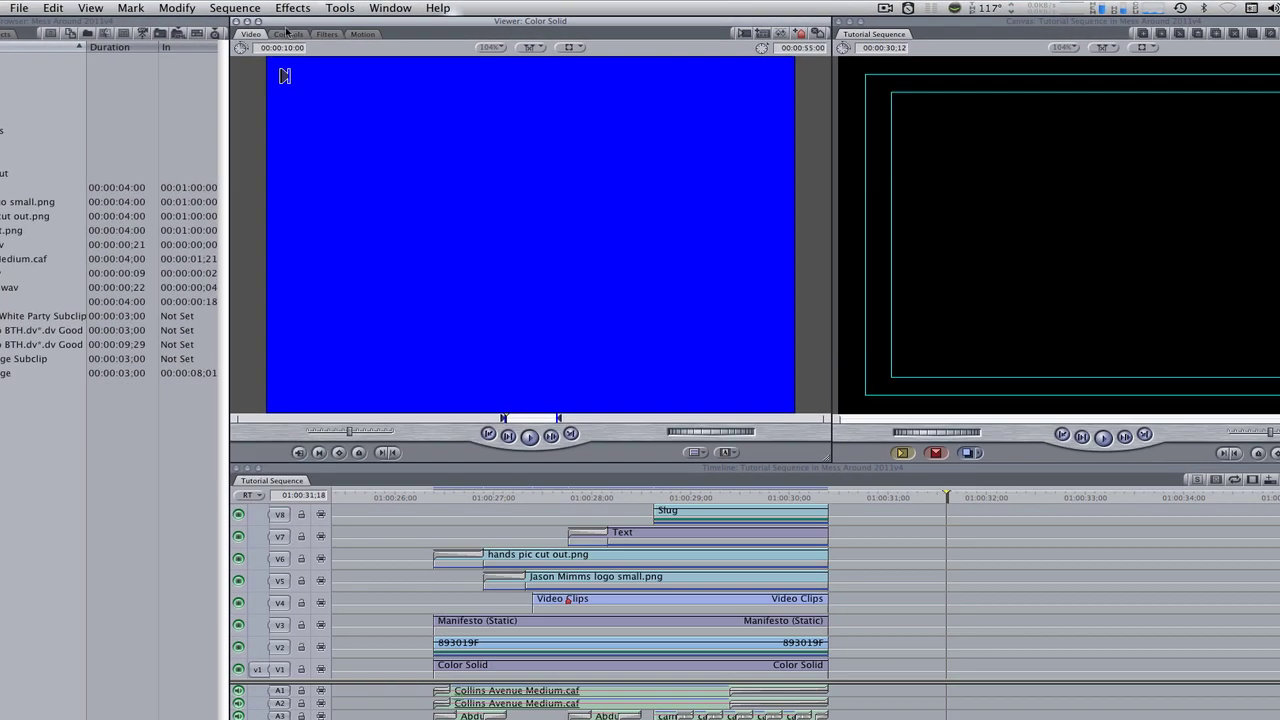
{"action": "left_click", "coordinate": [286, 33]}
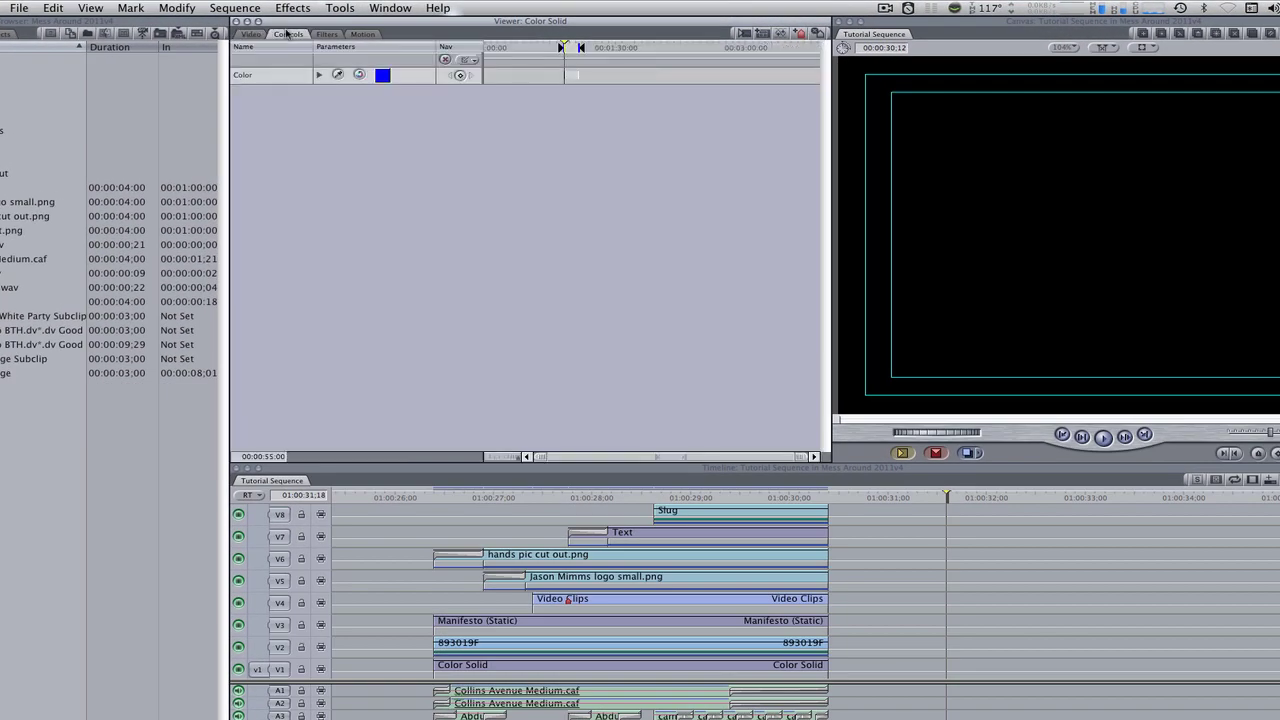
{"action": "left_click", "coordinate": [383, 76]}
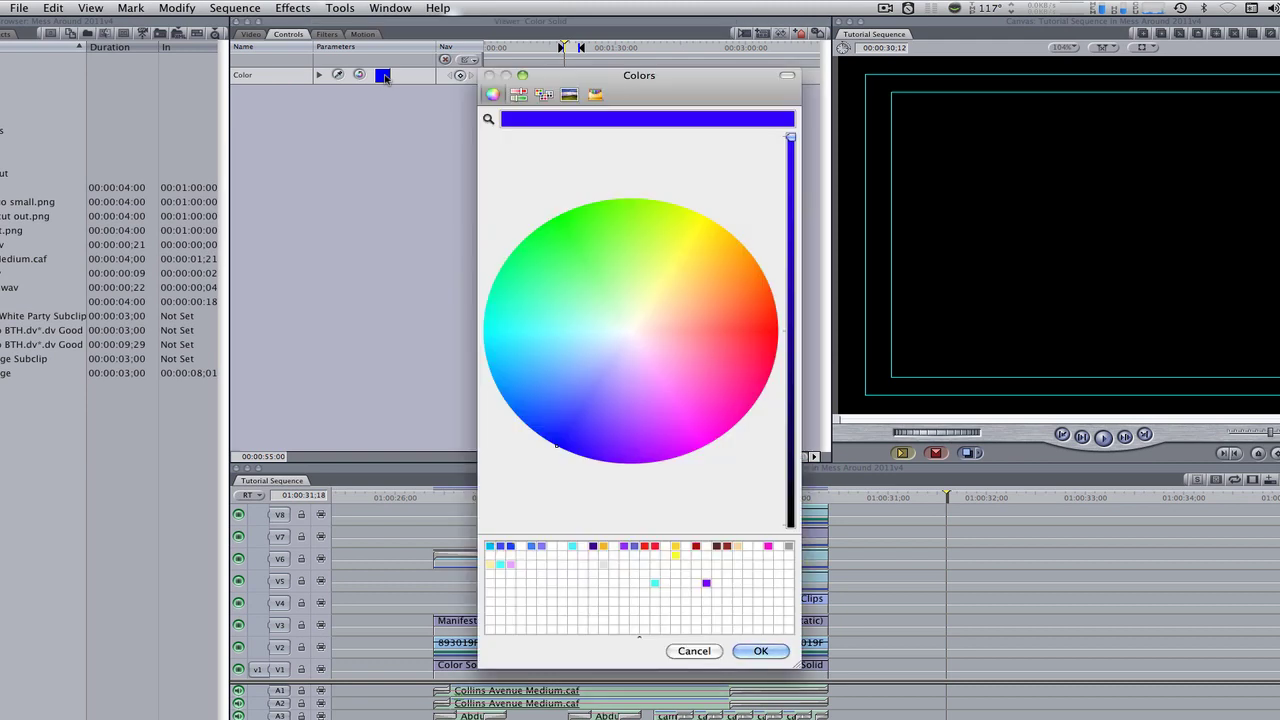
{"action": "left_click", "coordinate": [788, 549]}
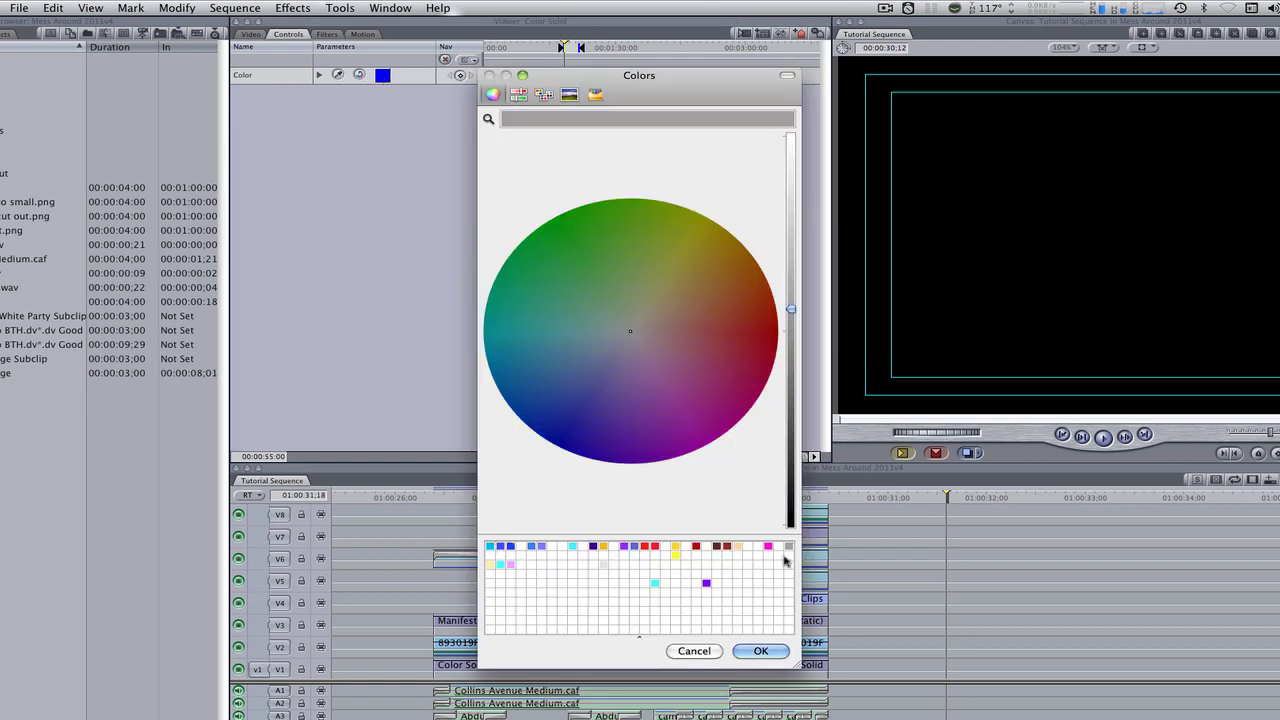
{"action": "left_click", "coordinate": [760, 651]}
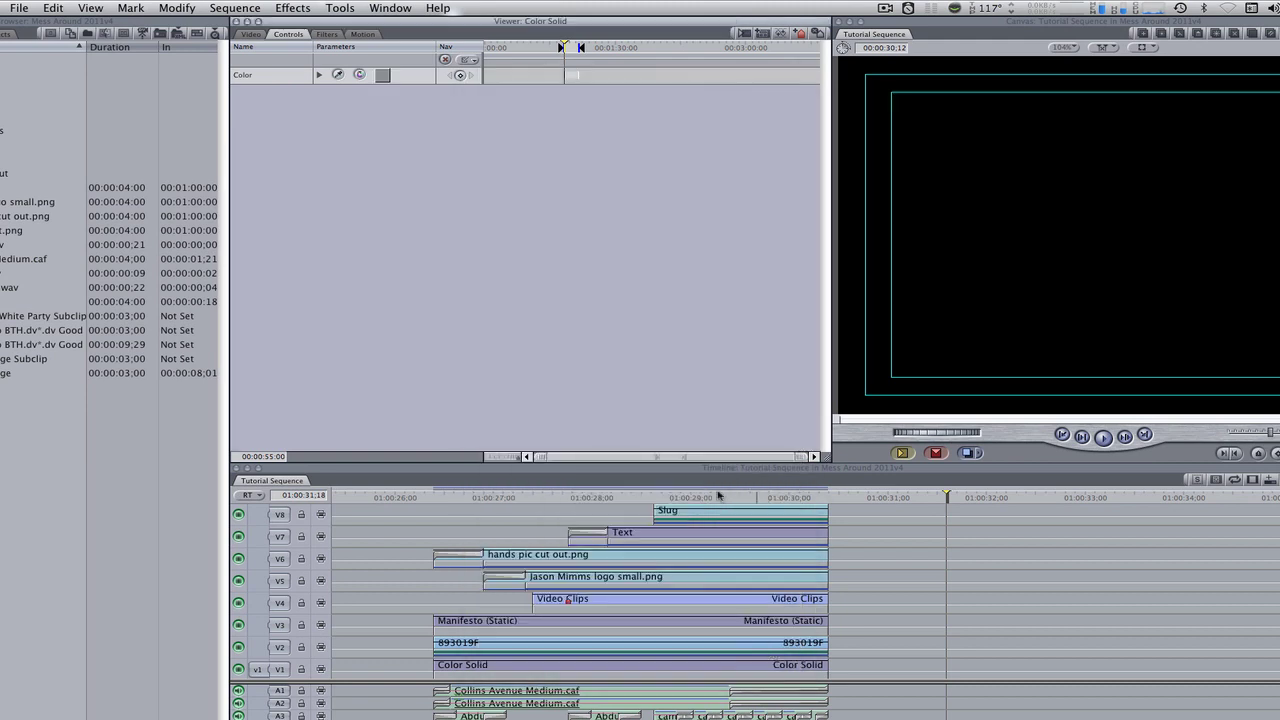
Step: Give the grey solid a 4:00 duration and overwrite it onto V1 after the existing clips
{"action": "left_click", "coordinate": [250, 36]}
{"action": "type", "text": "400"}
{"action": "key", "text": "Return"}
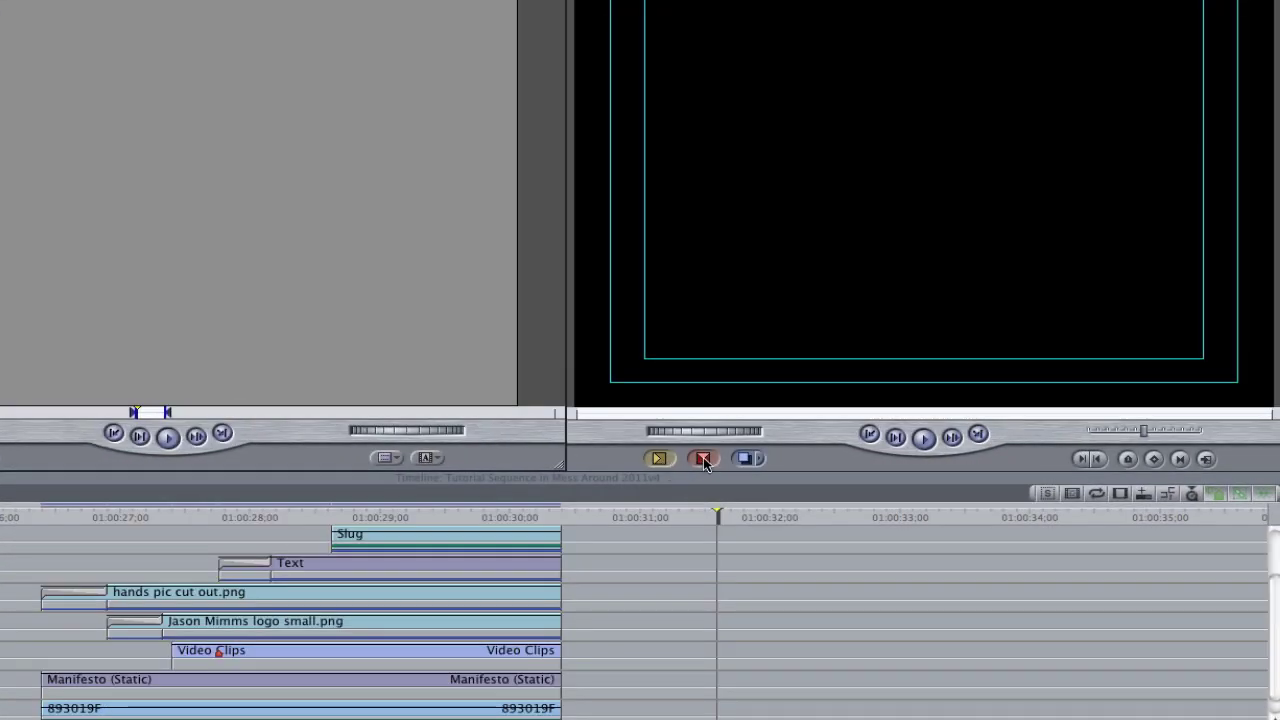
{"action": "left_click", "coordinate": [703, 458]}
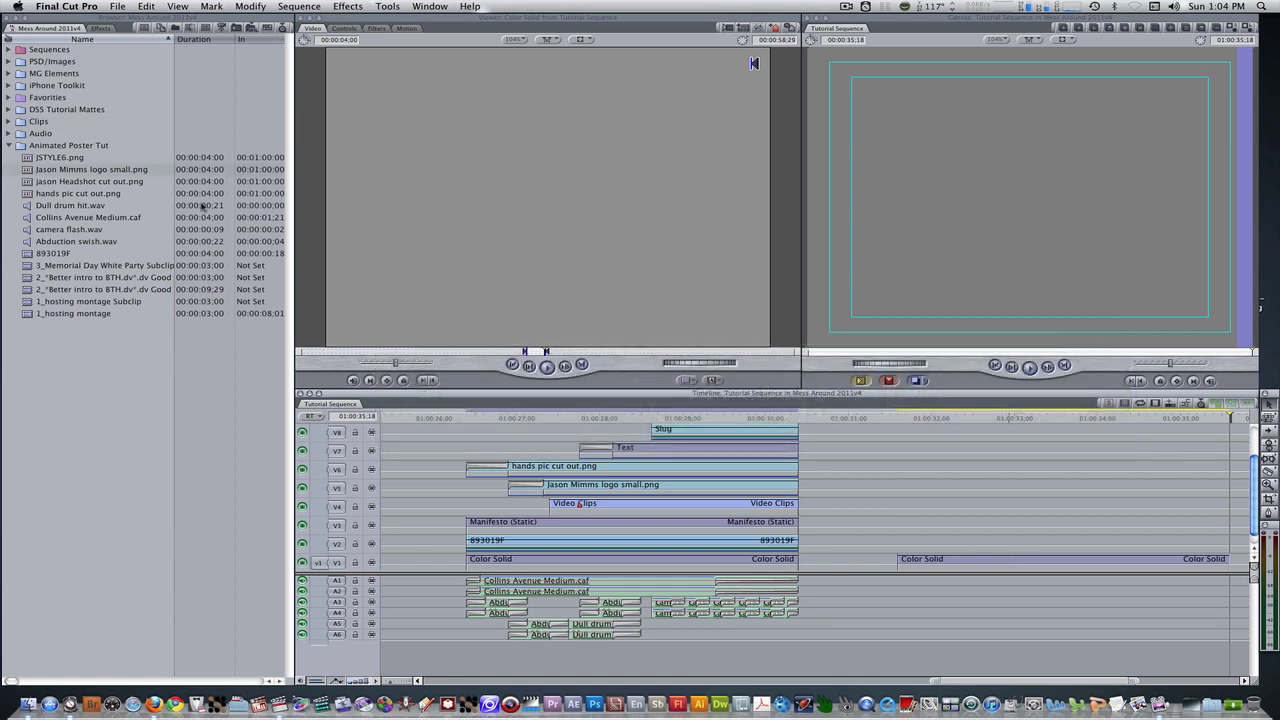
Step: Superimpose the 893019F light-streak clip onto V2 above the grey solid
{"action": "double_click", "coordinate": [27, 254]}
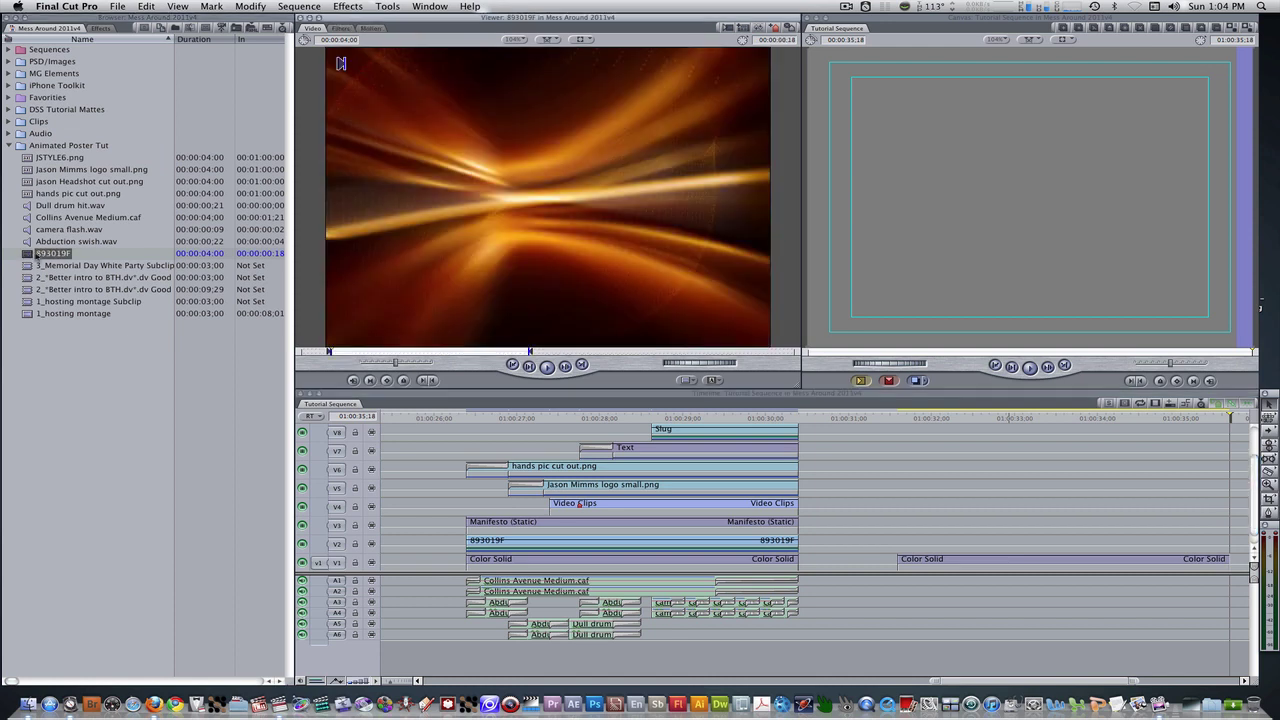
{"action": "left_click", "coordinate": [906, 418]}
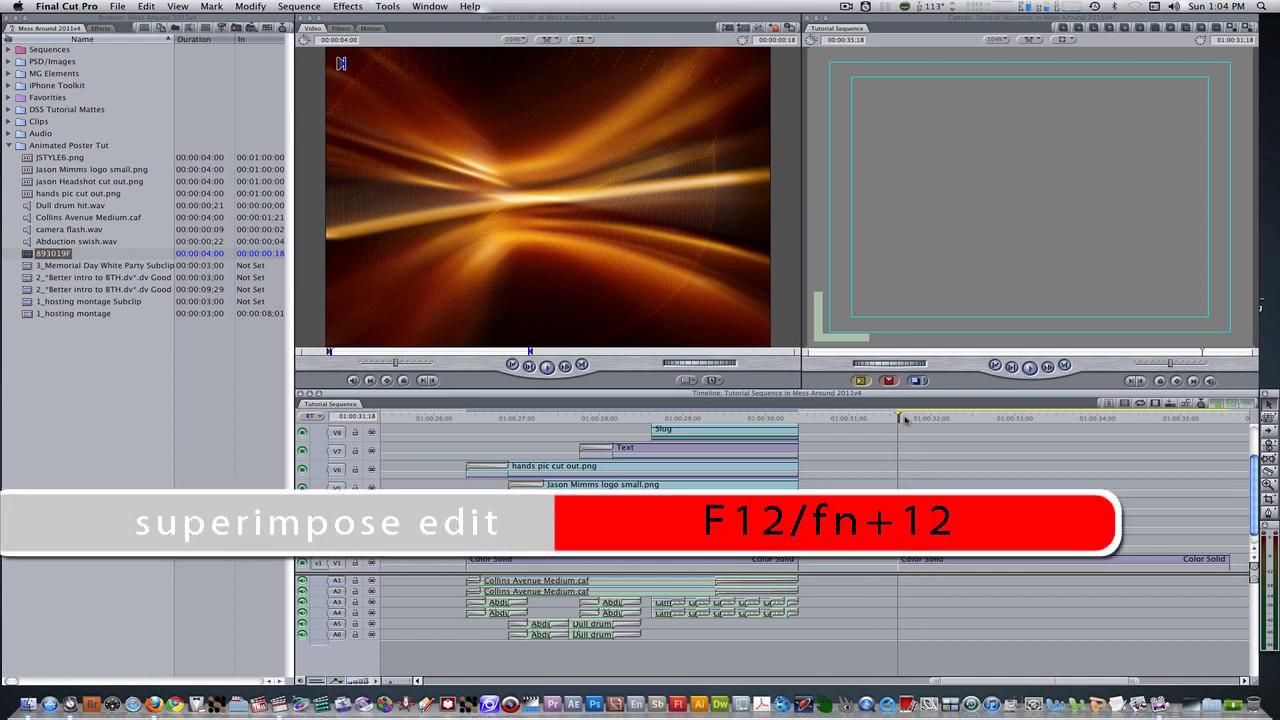
{"action": "key", "text": "F12"}
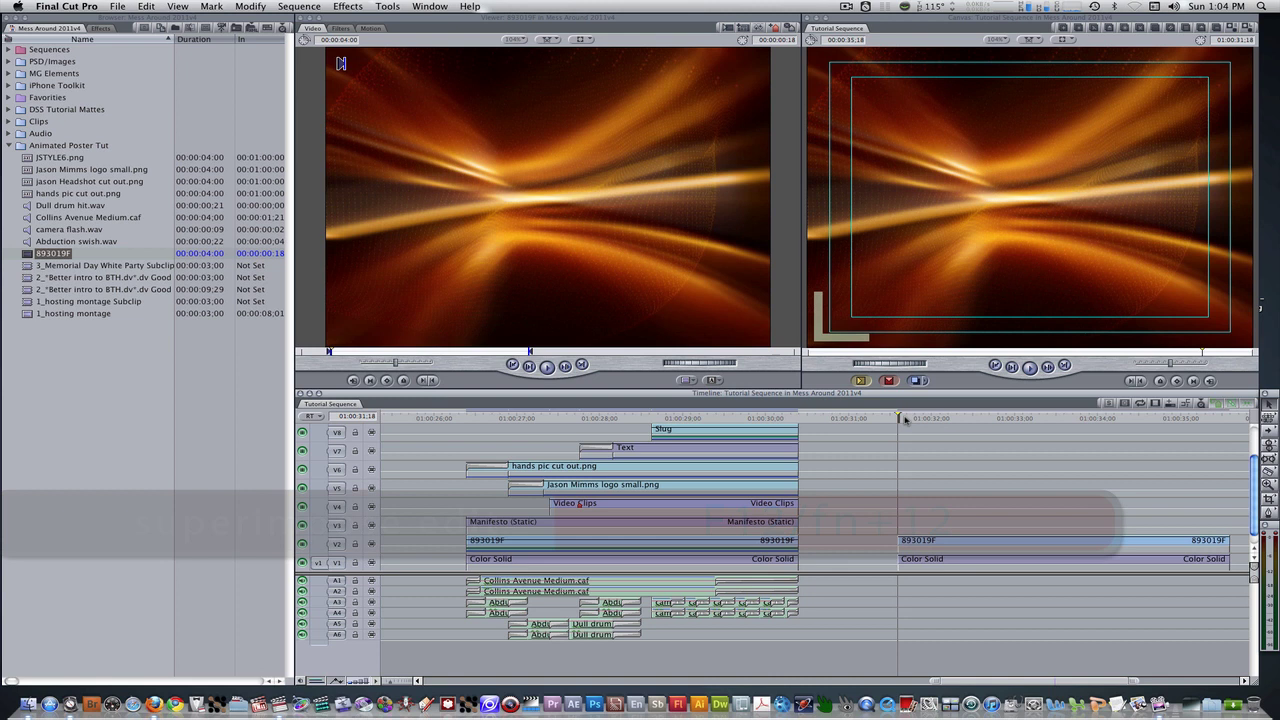
Step: Apply the Image Control Tint filter to the 893019F clip
{"action": "left_click", "coordinate": [101, 28]}
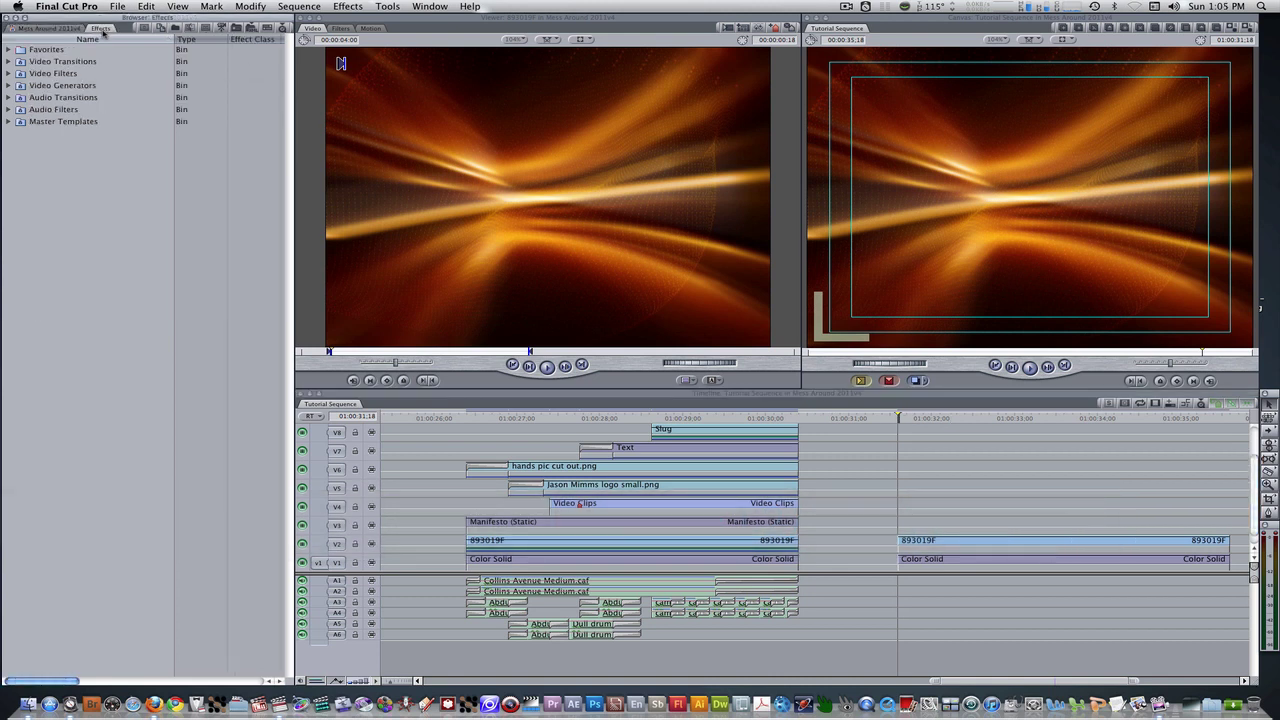
{"action": "left_click", "coordinate": [8, 73]}
{"action": "scroll", "coordinate": [33, 450], "scroll_direction": "down", "scroll_amount": 5}
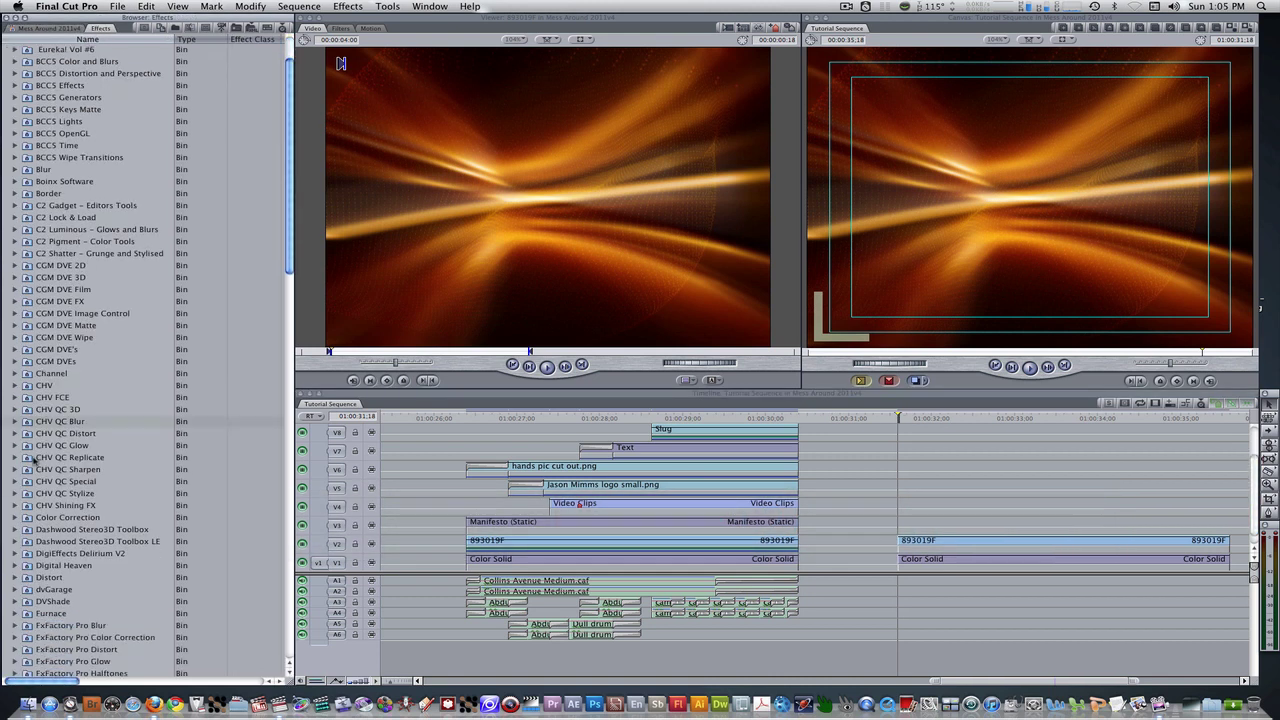
{"action": "scroll", "coordinate": [33, 463], "scroll_direction": "down", "scroll_amount": 5}
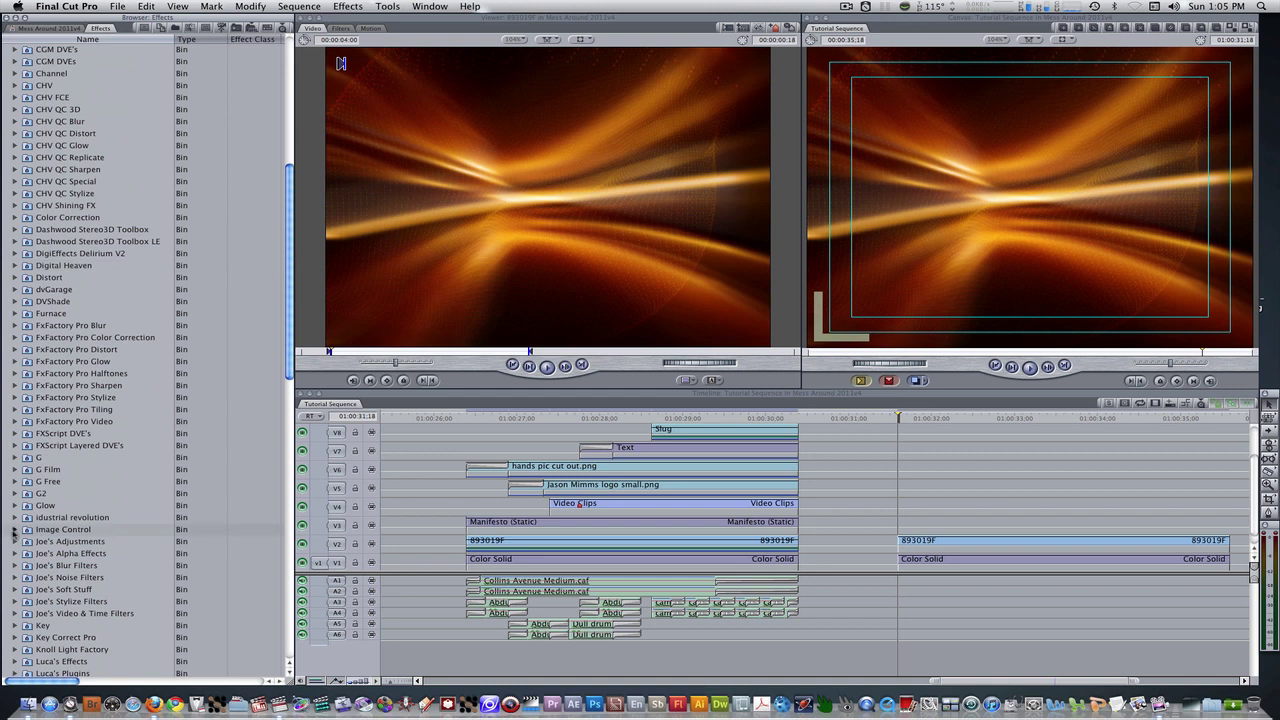
{"action": "left_click", "coordinate": [15, 537]}
{"action": "left_click_drag", "start_coordinate": [38, 481], "coordinate": [1034, 541]}
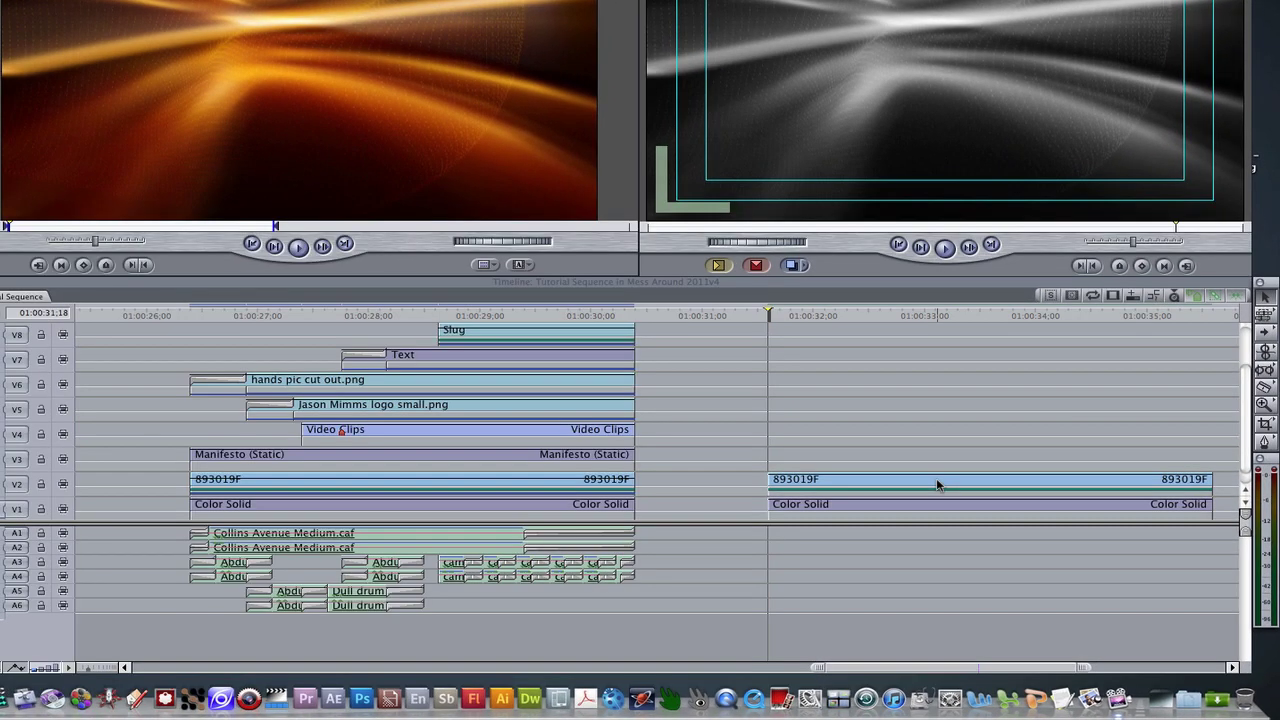
Step: Set the 893019F clip's composite mode to Add and lower its opacity to 61
{"action": "right_click", "coordinate": [937, 485]}
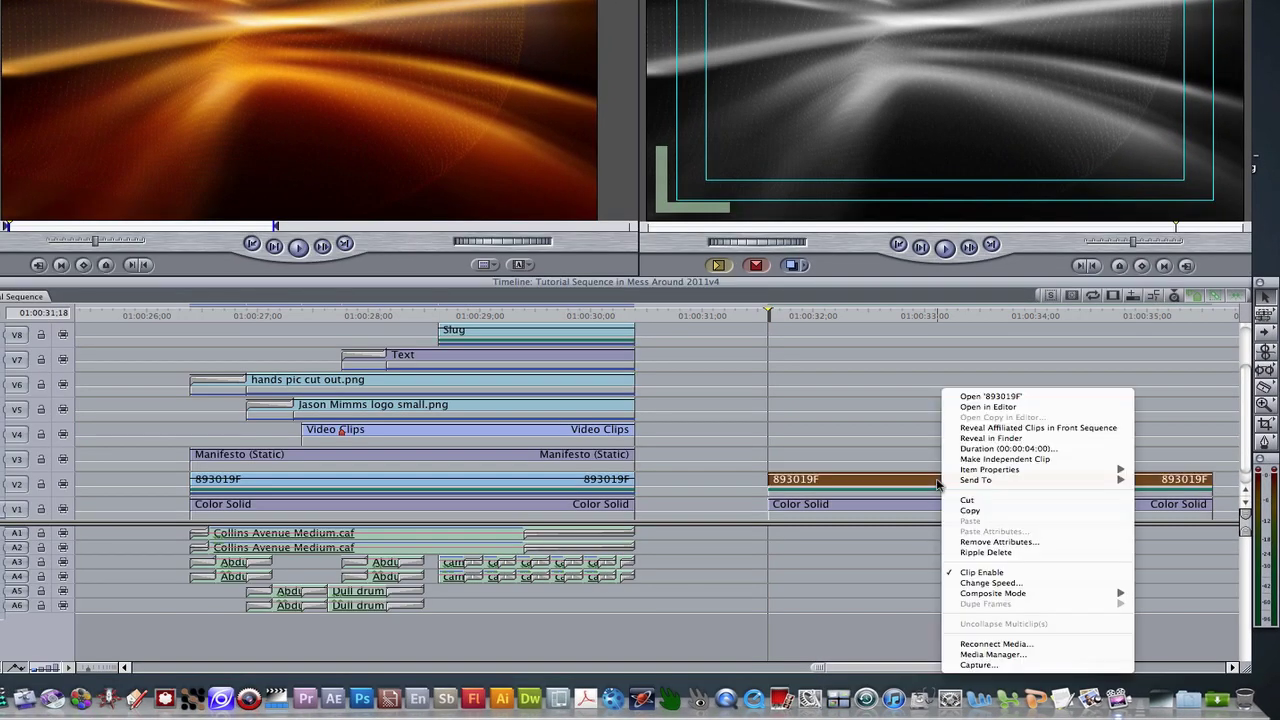
{"action": "mouse_move", "coordinate": [1030, 596]}
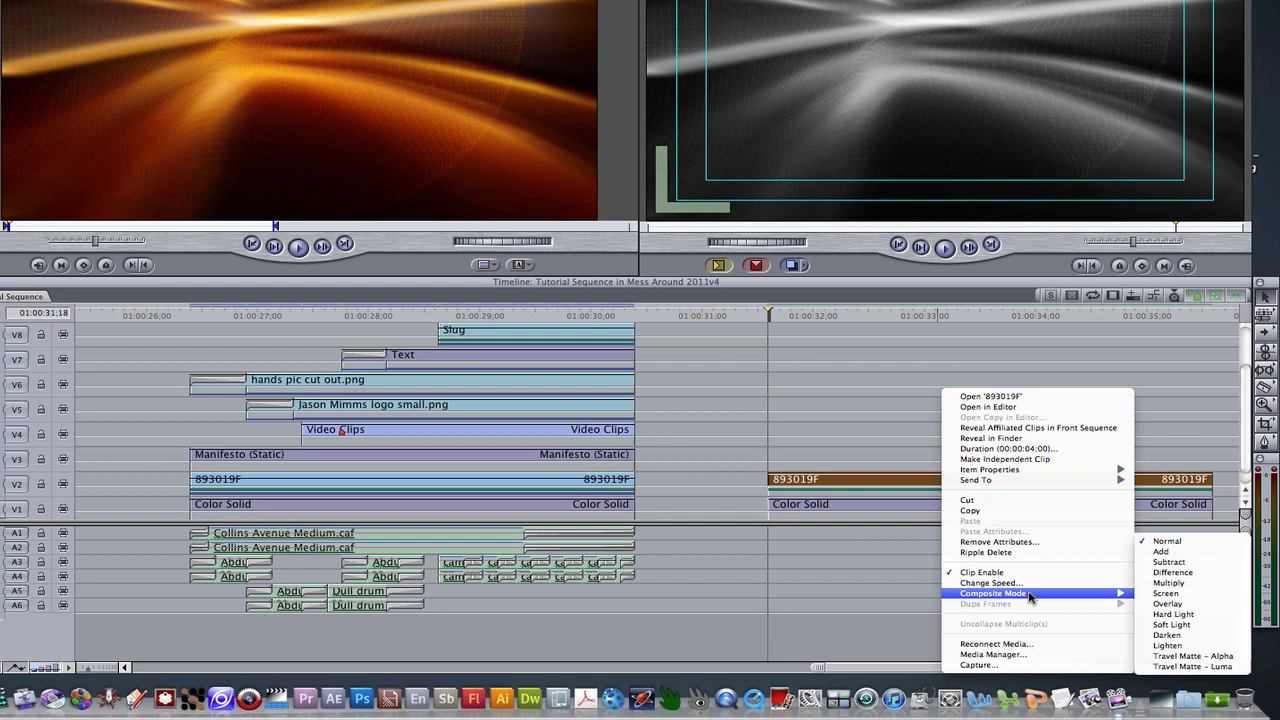
{"action": "left_click", "coordinate": [1158, 552]}
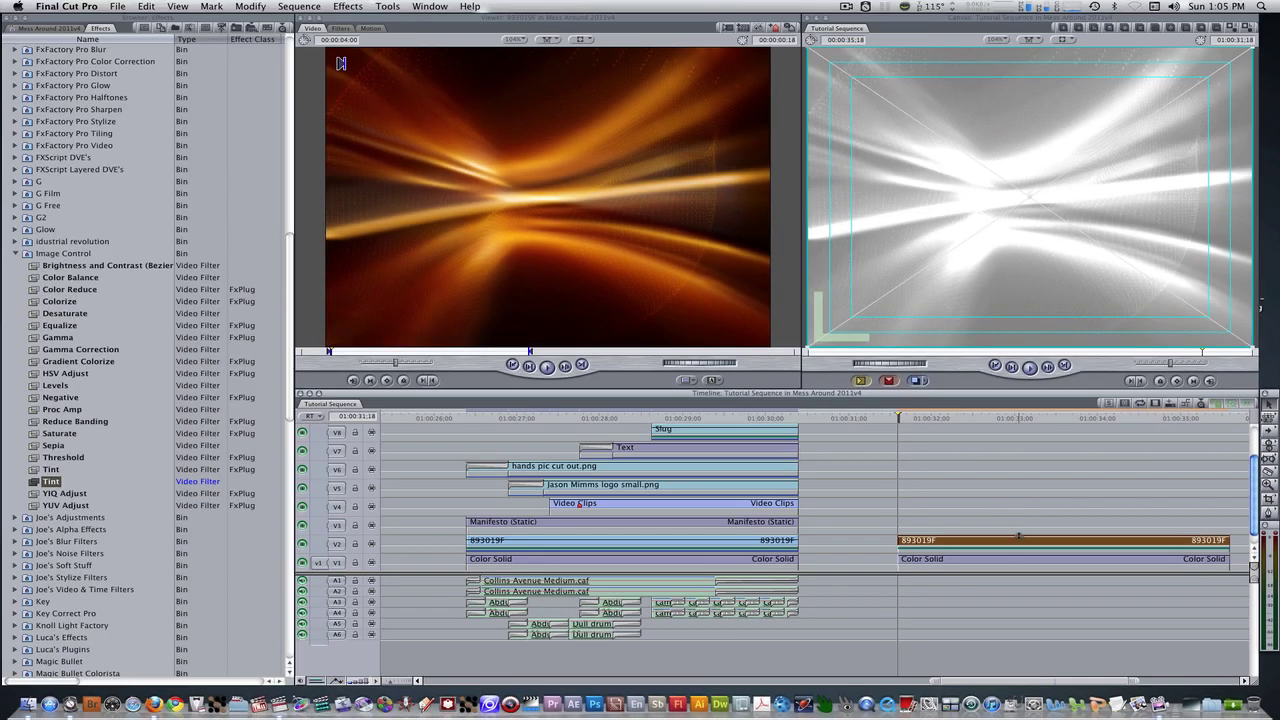
{"action": "left_click_drag", "start_coordinate": [1019, 536], "coordinate": [1020, 546]}
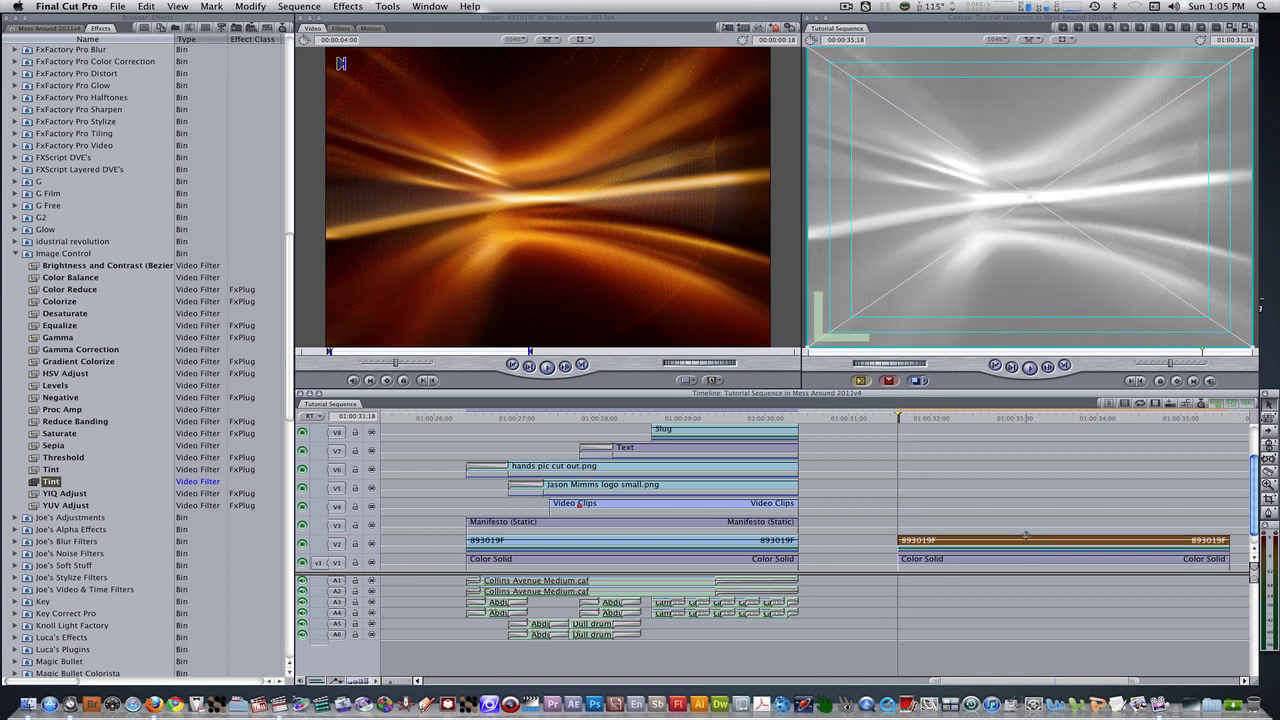
{"action": "left_click", "coordinate": [69, 29]}
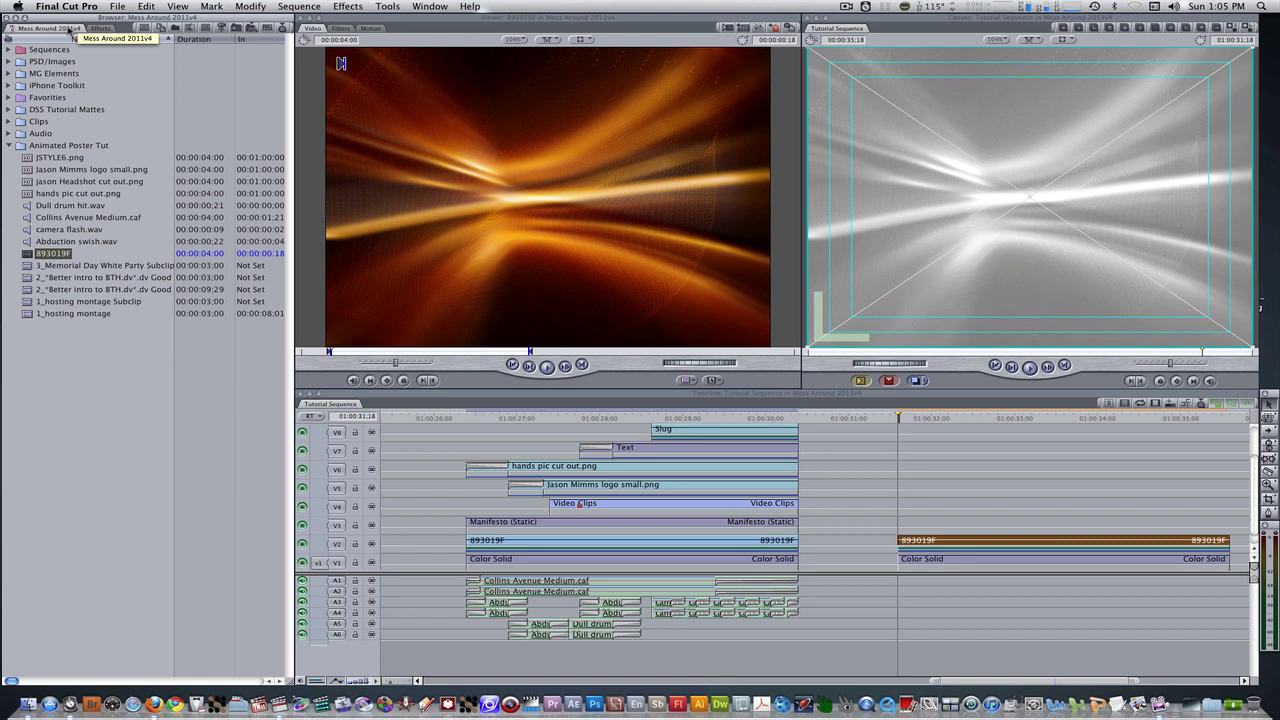
Step: Superimpose hands pic cut out.png above the light streaks with V2 as the target track
{"action": "double_click", "coordinate": [26, 193]}
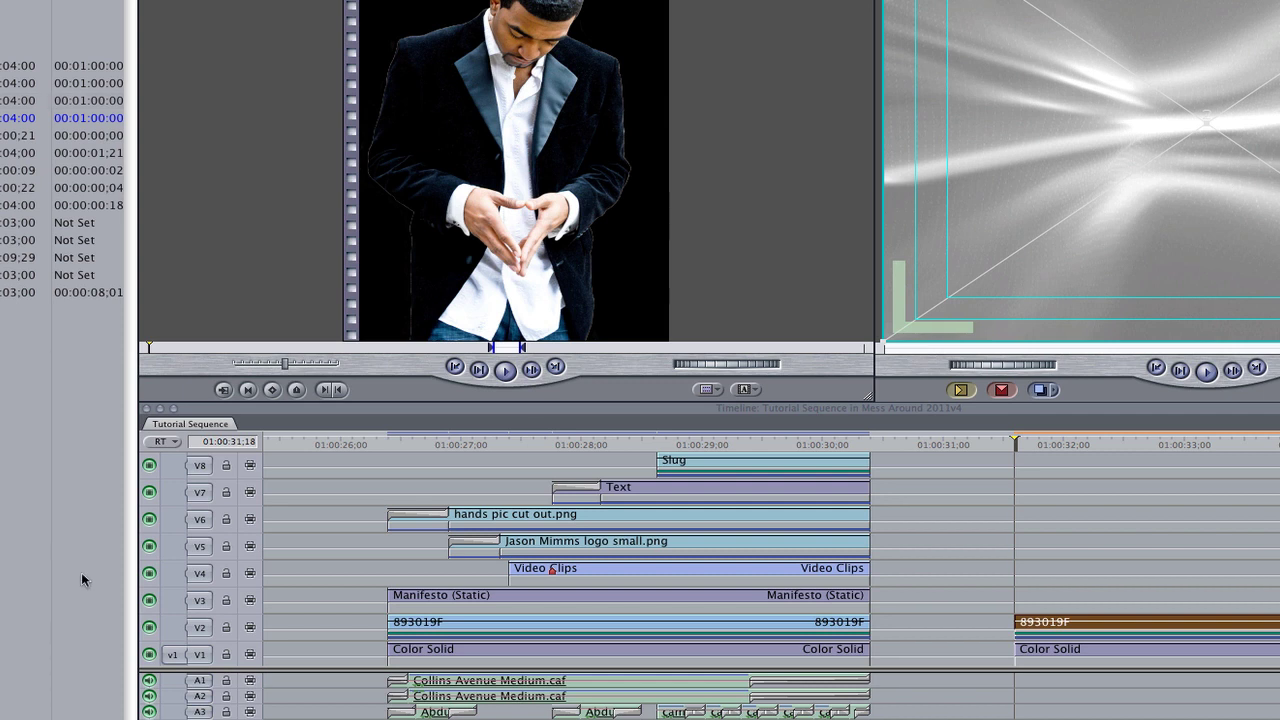
{"action": "left_click_drag", "start_coordinate": [175, 652], "coordinate": [175, 625]}
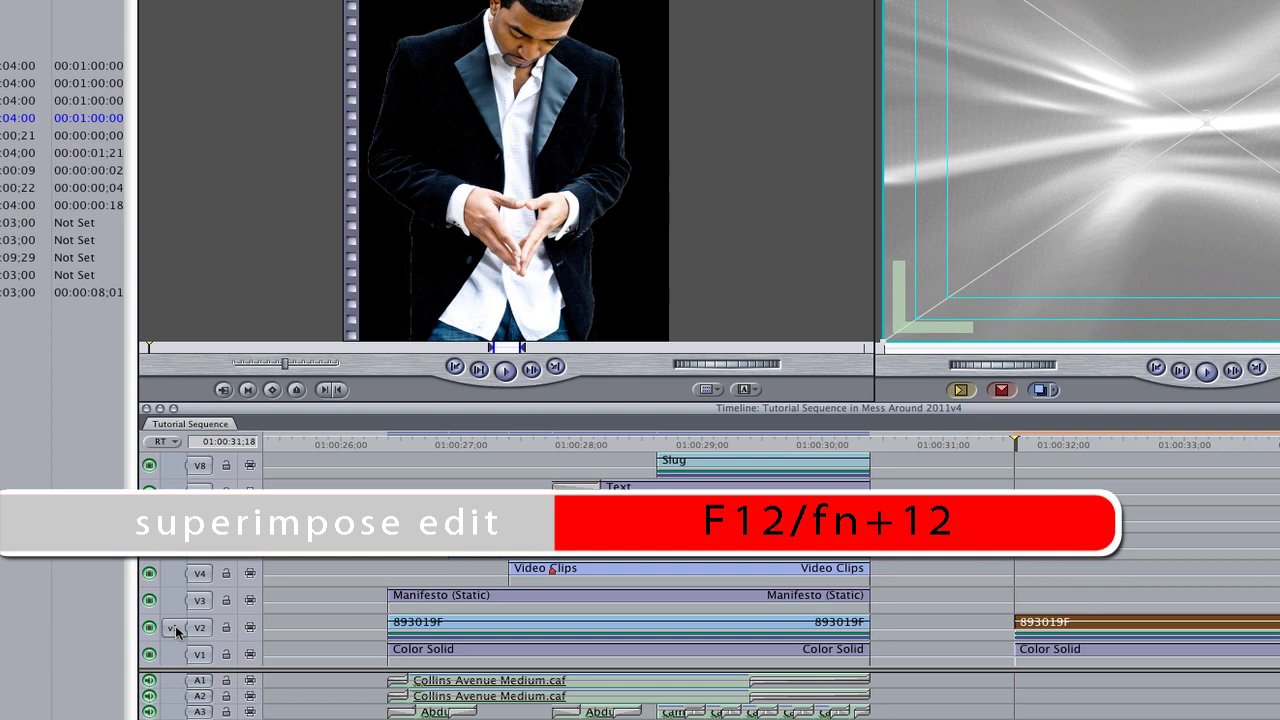
{"action": "key", "text": "F12"}
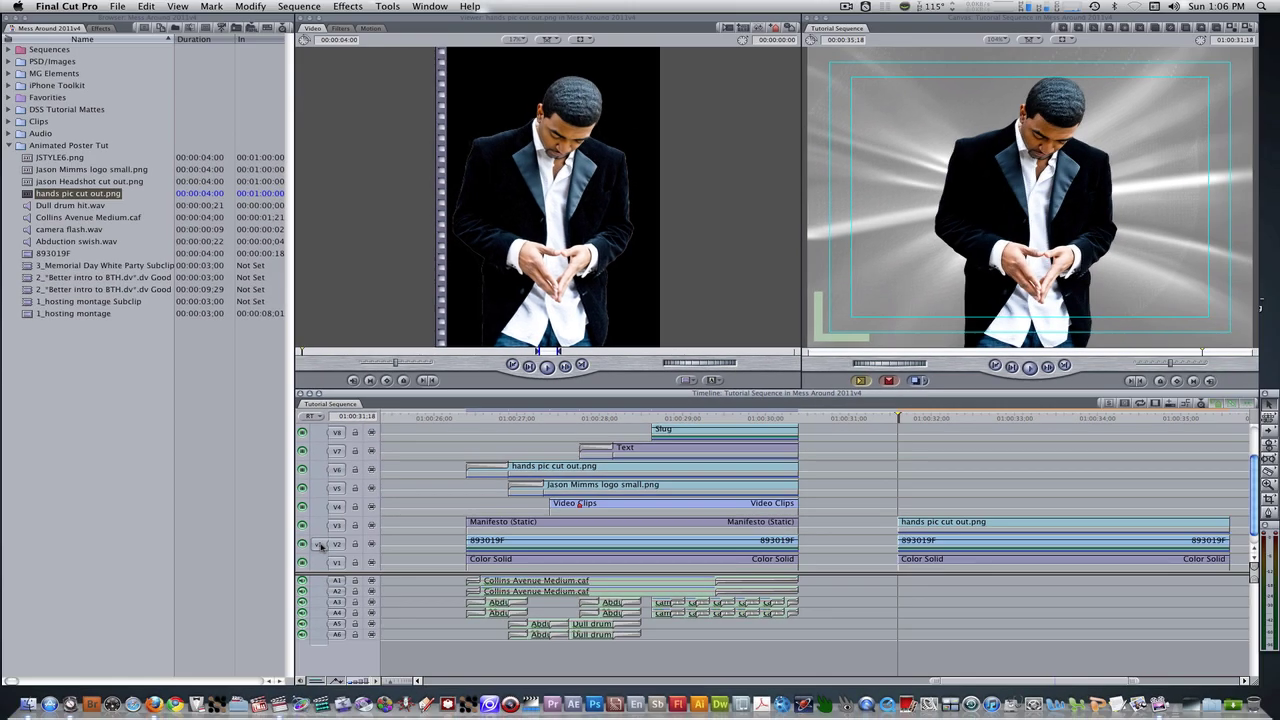
Step: Shift the portrait left in the Canvas and move its clip up to V4
{"action": "left_click", "coordinate": [1010, 521]}
{"action": "left_click_drag", "start_coordinate": [1033, 178], "coordinate": [916, 176]}
{"action": "left_click", "coordinate": [1012, 640]}
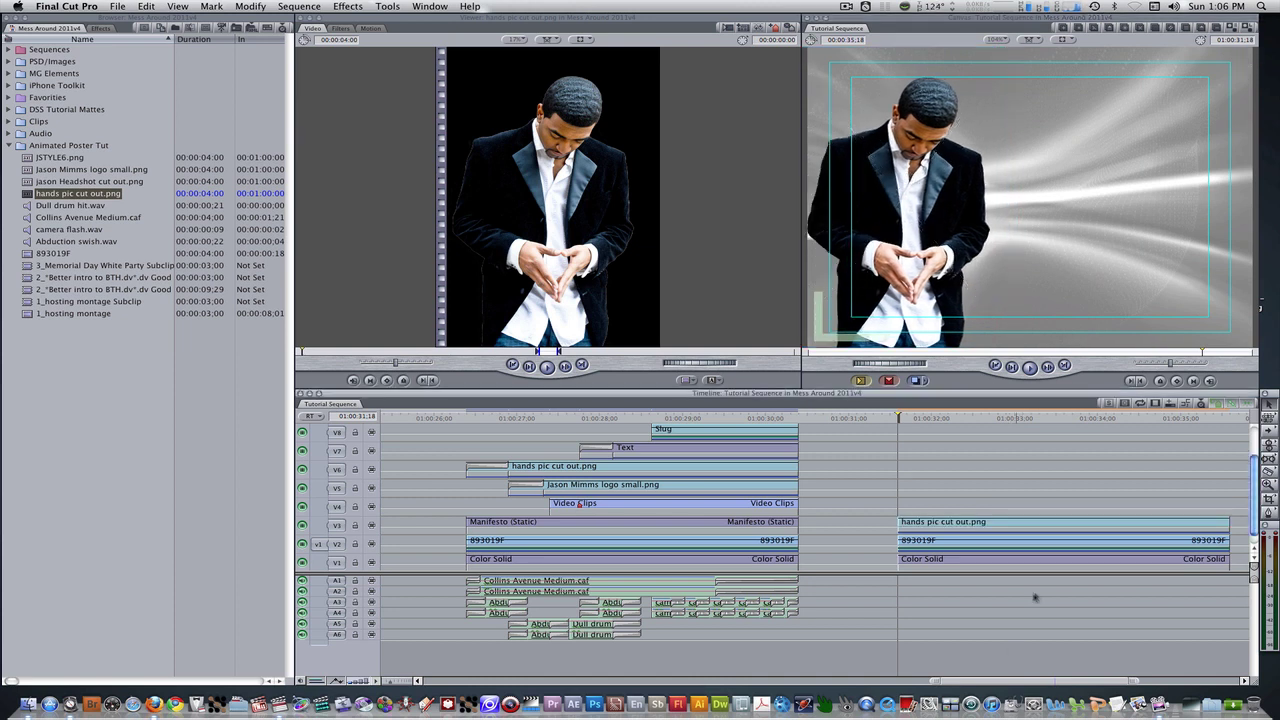
{"action": "left_click", "coordinate": [1018, 522]}
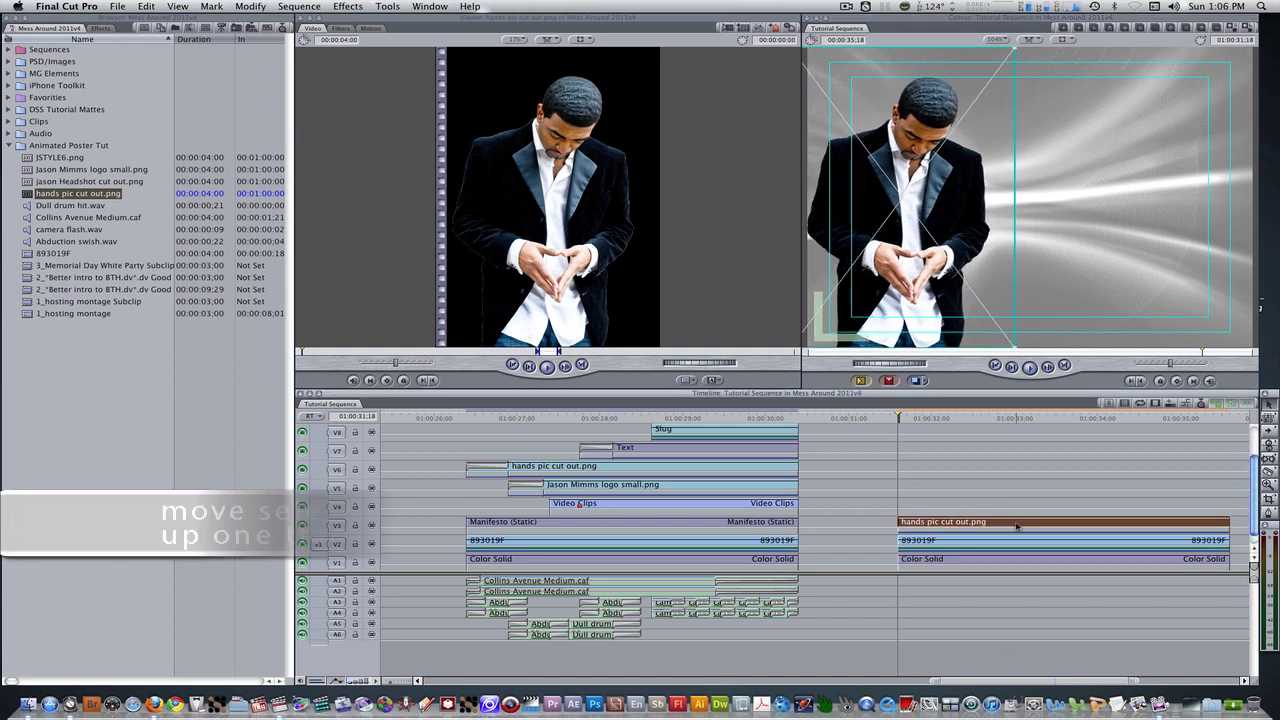
{"action": "key", "text": "alt+Up"}
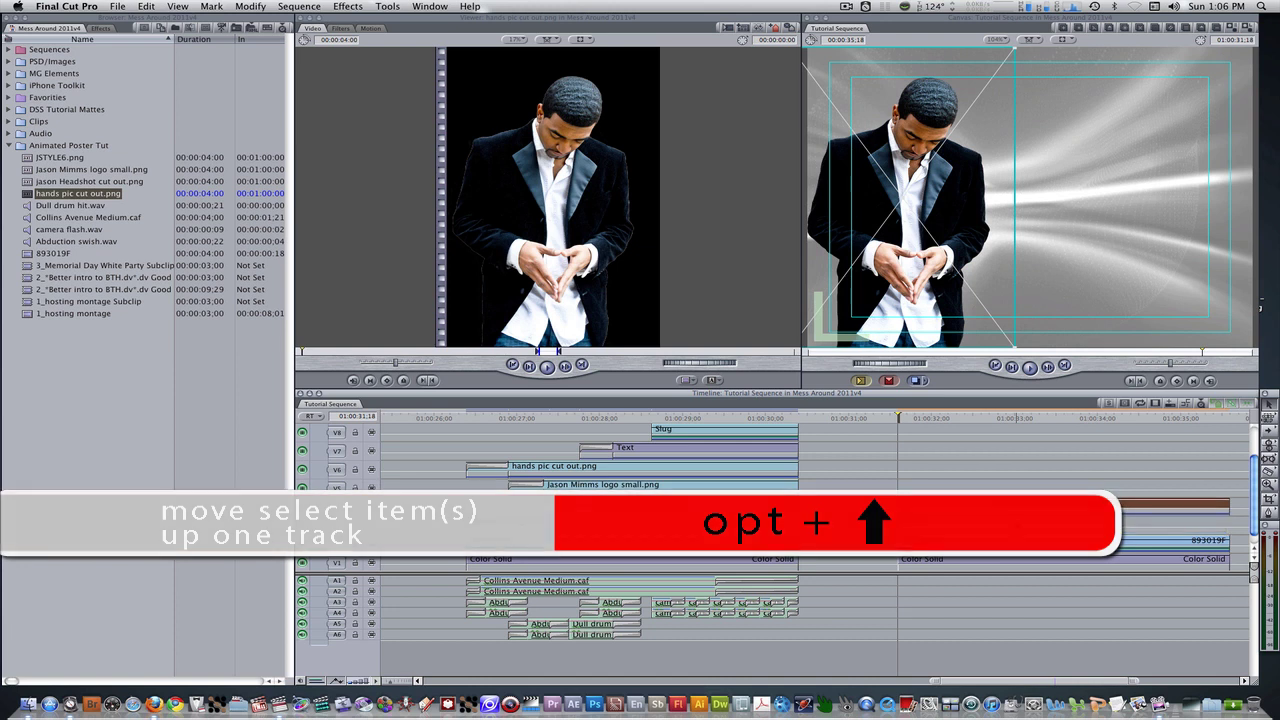
{"action": "left_click", "coordinate": [102, 419]}
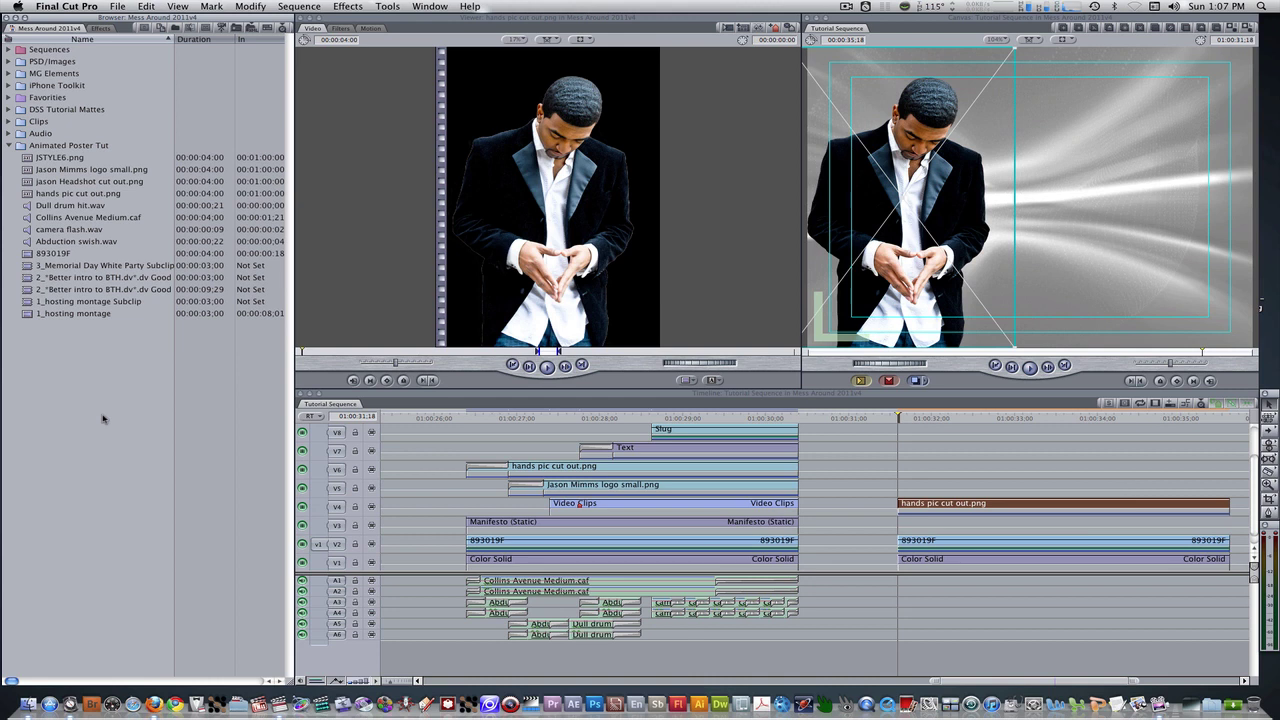
Step: Place Jason Mimms logo small.png on V3 and set its center to X 59, Y -117.77
{"action": "double_click", "coordinate": [27, 170]}
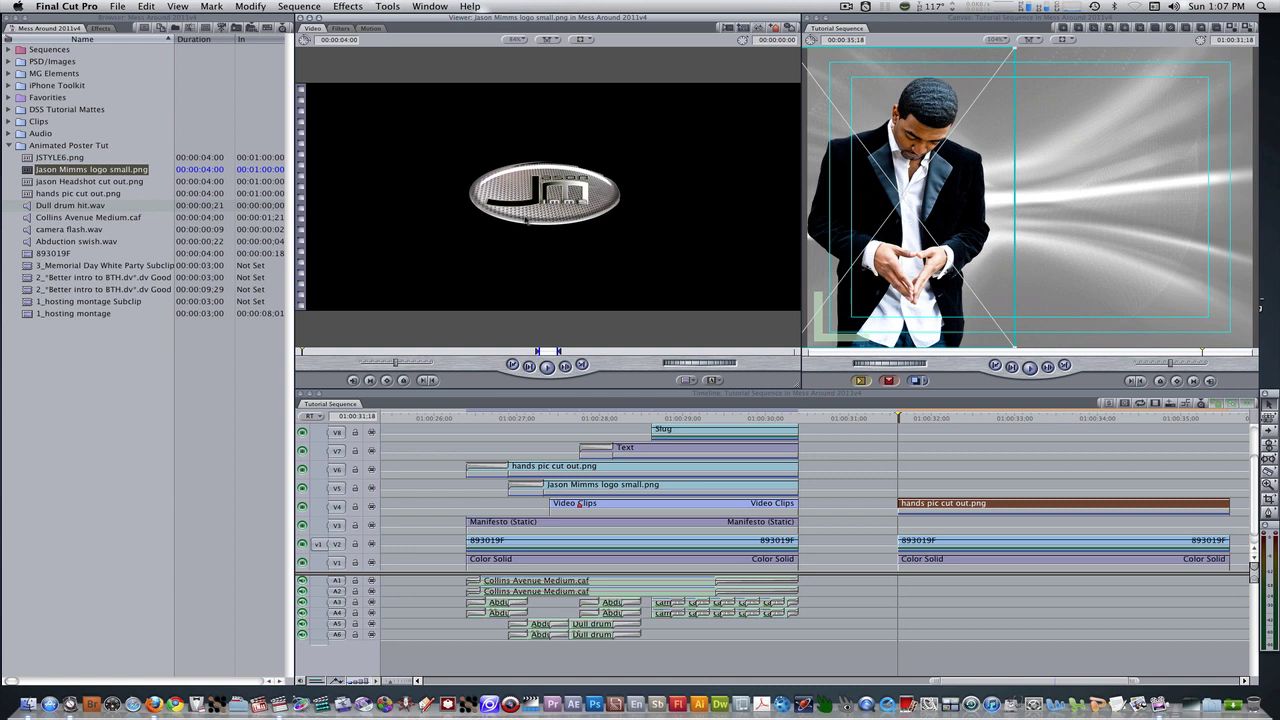
{"action": "left_click_drag", "start_coordinate": [525, 248], "coordinate": [909, 522]}
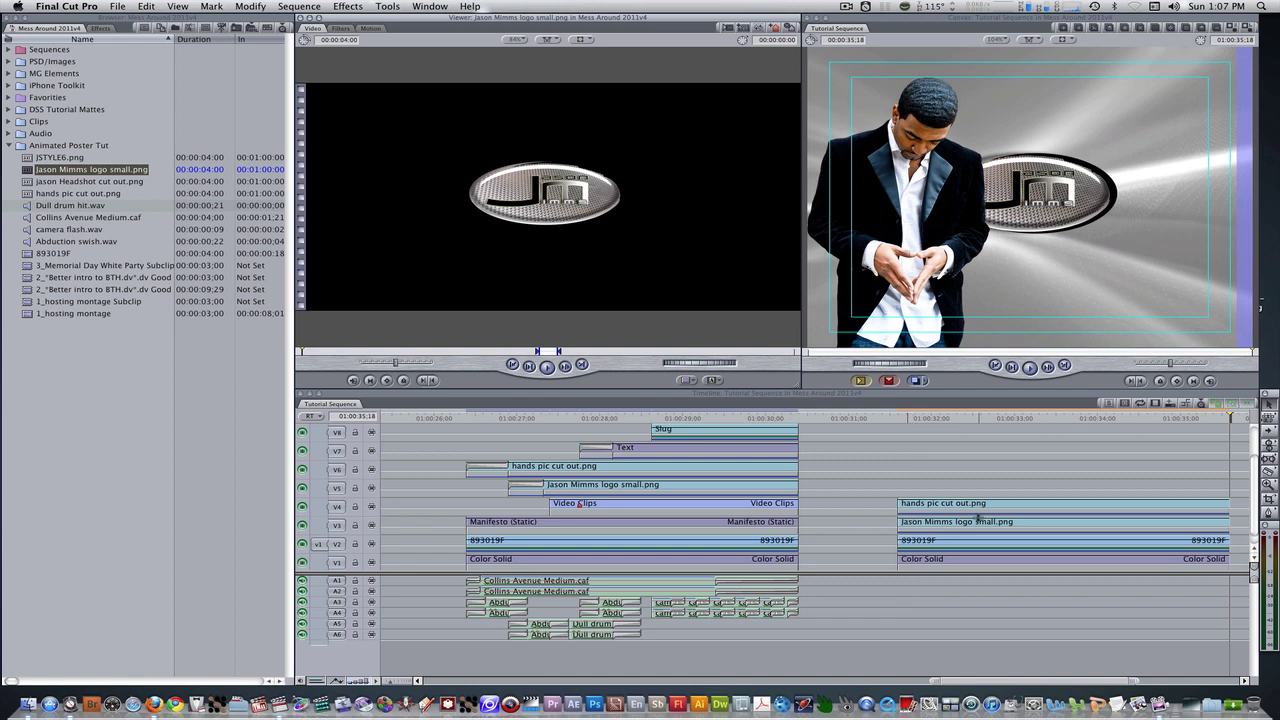
{"action": "double_click", "coordinate": [909, 521]}
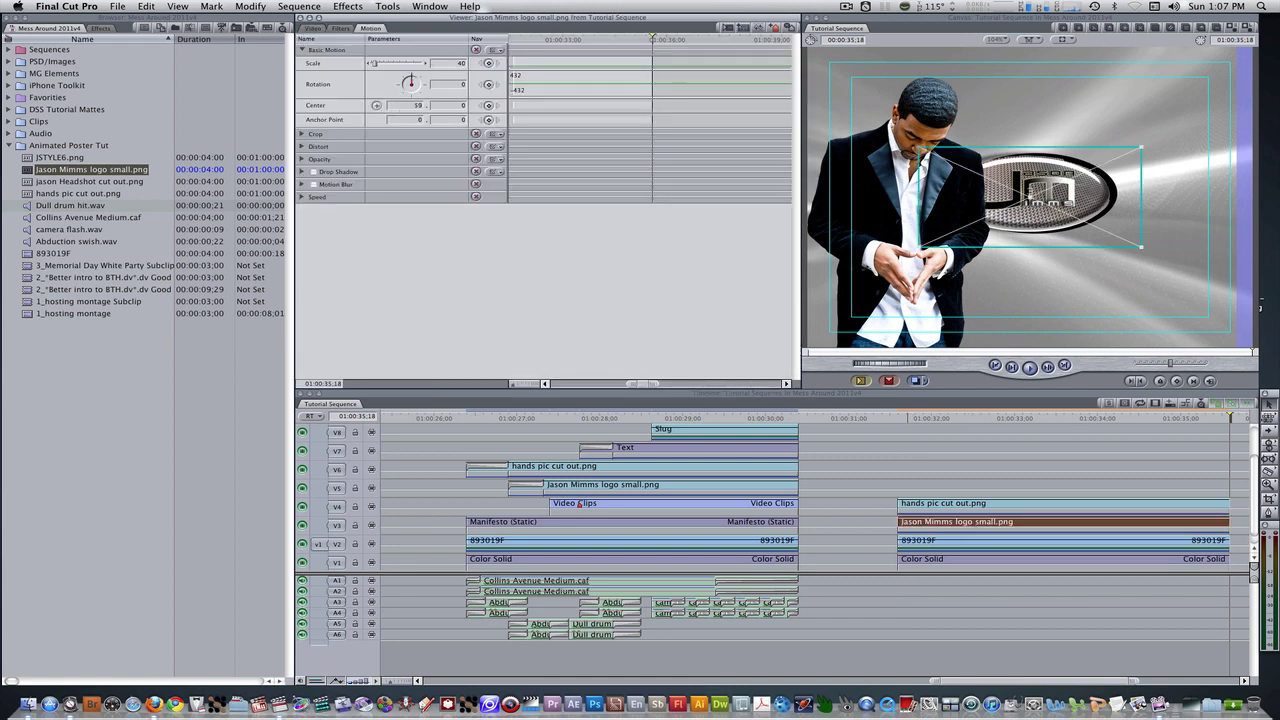
{"action": "left_click_drag", "start_coordinate": [419, 105], "coordinate": [445, 105]}
{"action": "type", "text": "-117.77"}
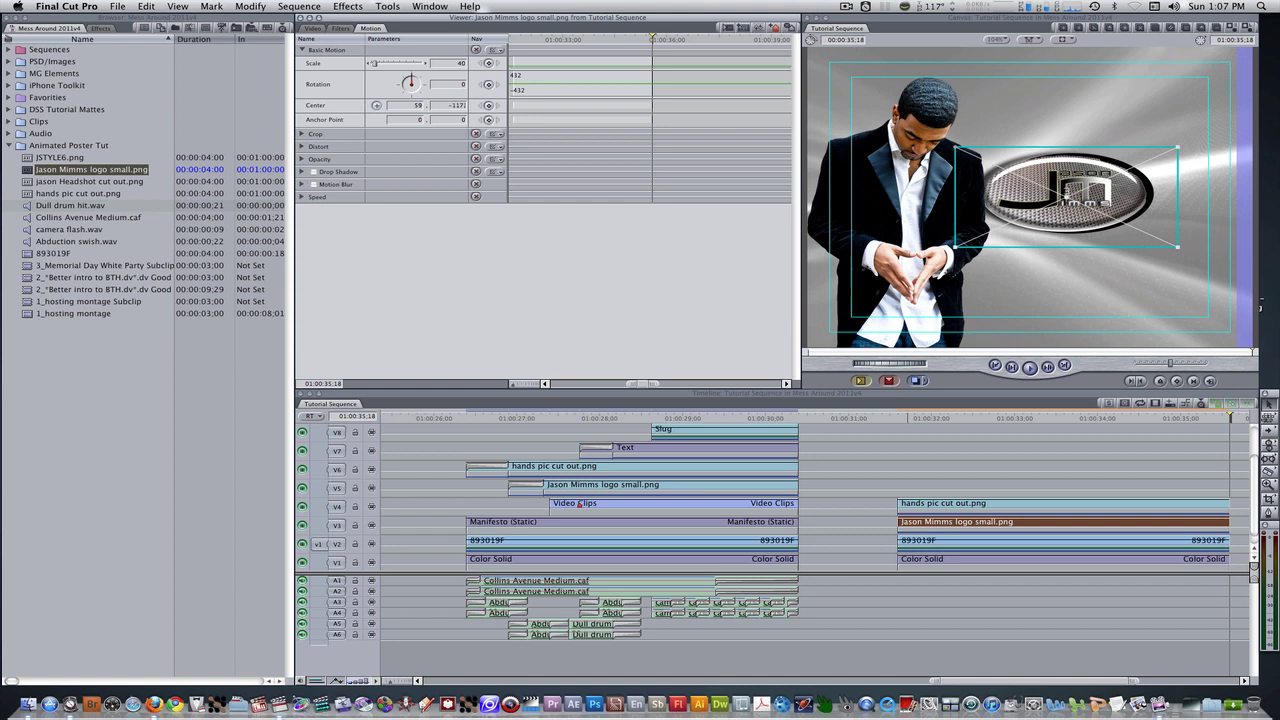
{"action": "key", "text": "Return"}
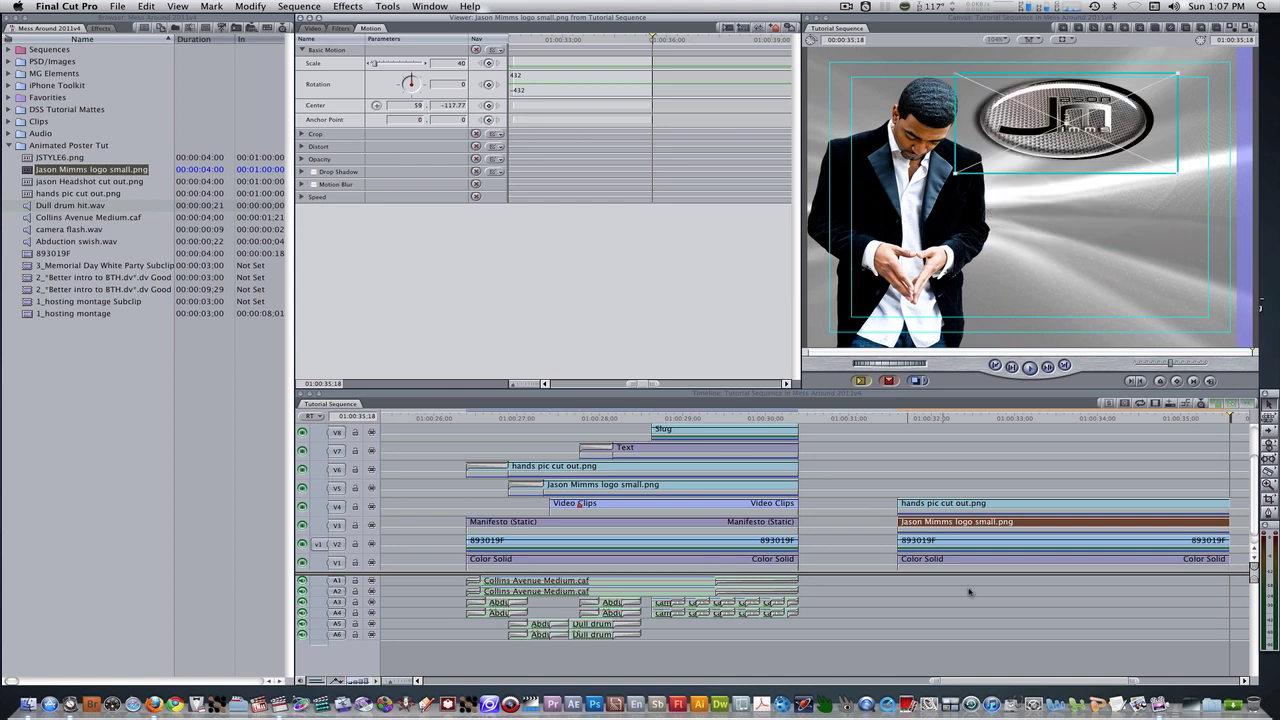
Step: Roll the edit point at the logo clip's start 15 frames later (+15)
{"action": "left_click", "coordinate": [898, 522]}
{"action": "type", "text": "+15"}
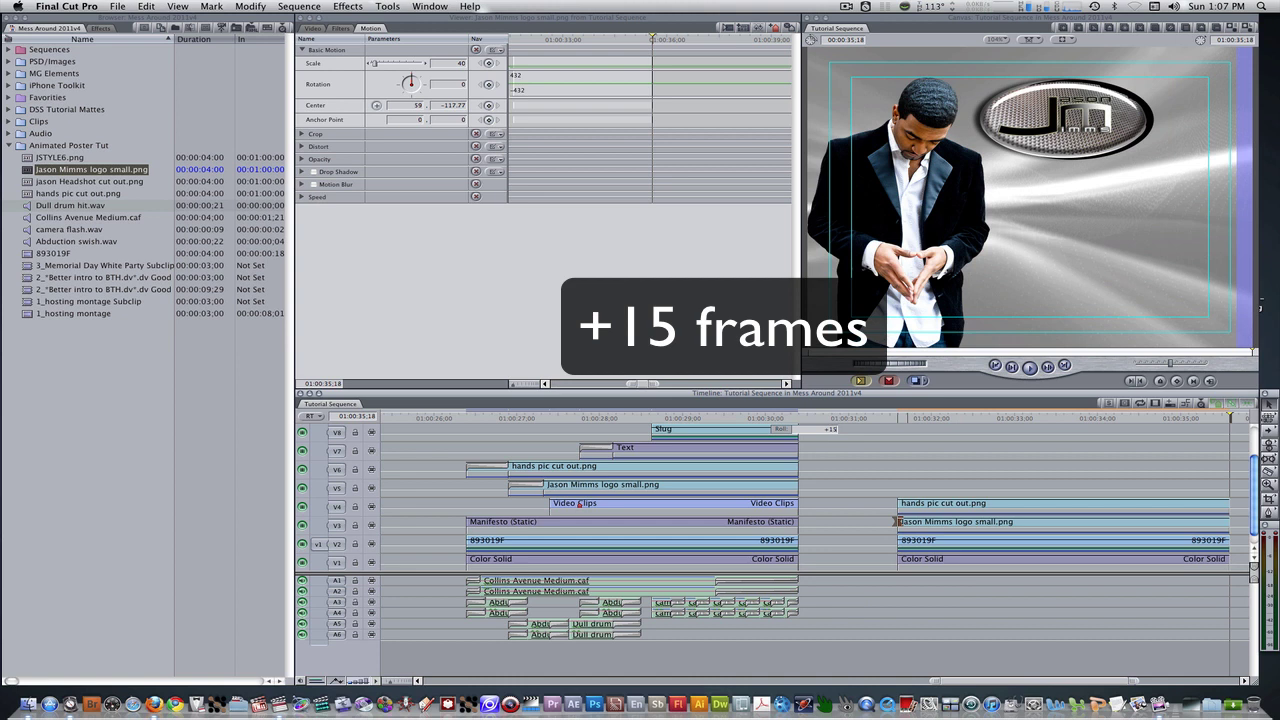
{"action": "key", "text": "Return"}
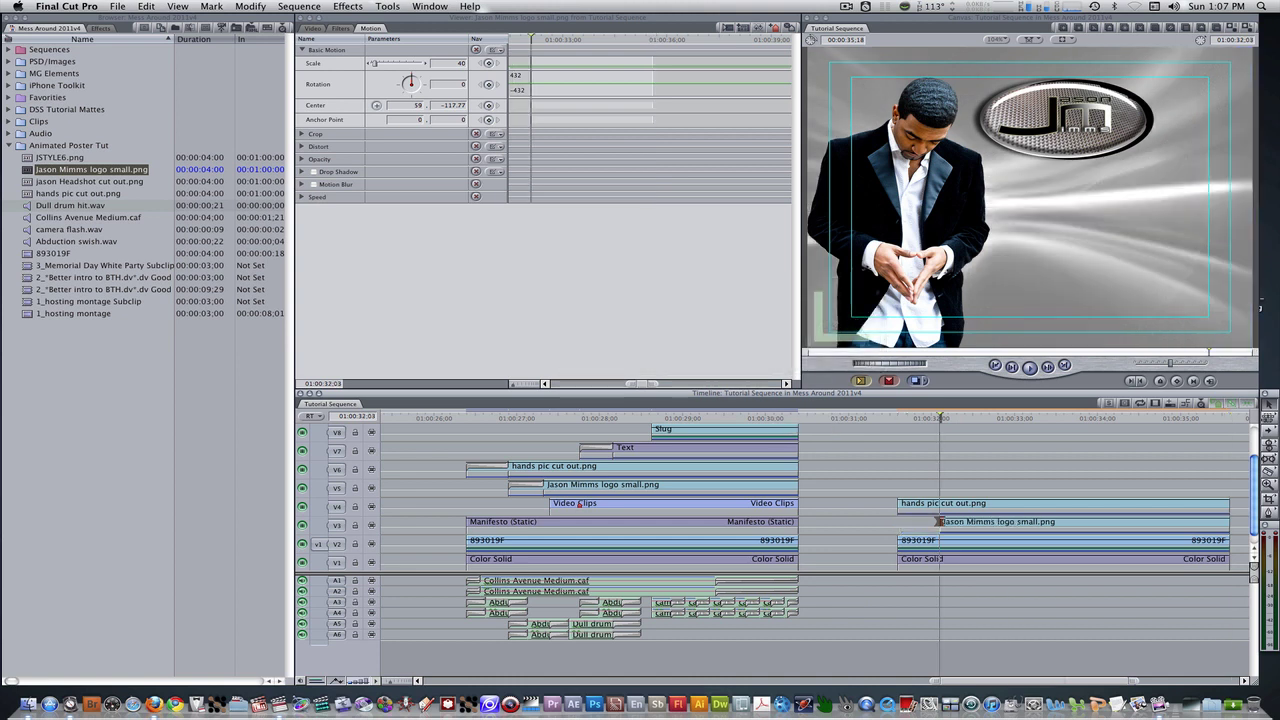
Step: Move the hands cut-out and logo clips up one track together
{"action": "left_click", "coordinate": [985, 504]}
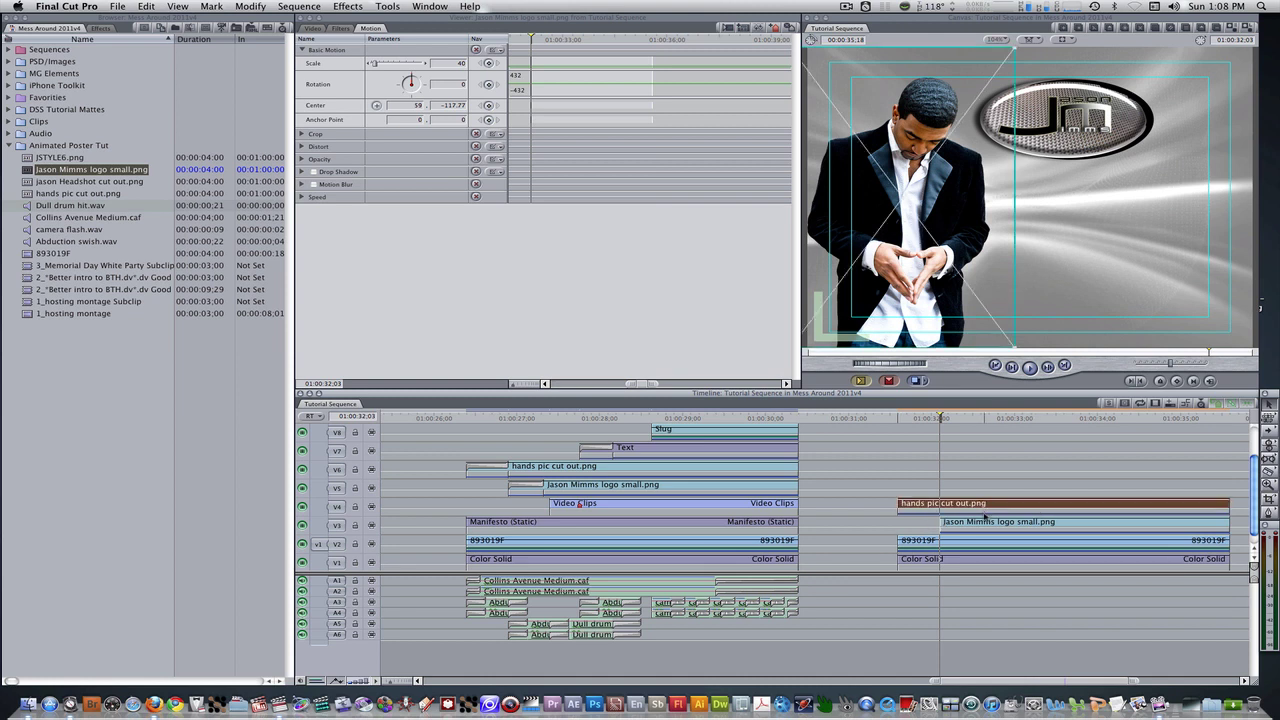
{"action": "left_click", "coordinate": [986, 521], "text": "shift"}
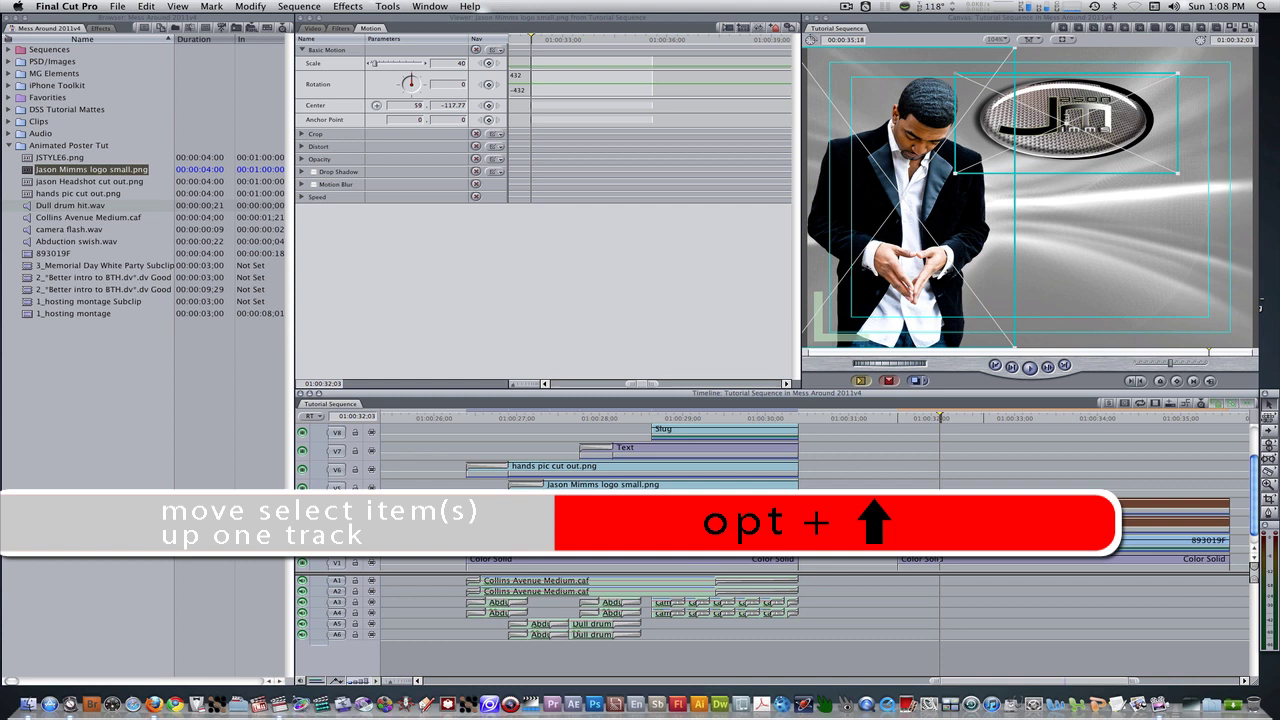
{"action": "key", "text": "alt+Up"}
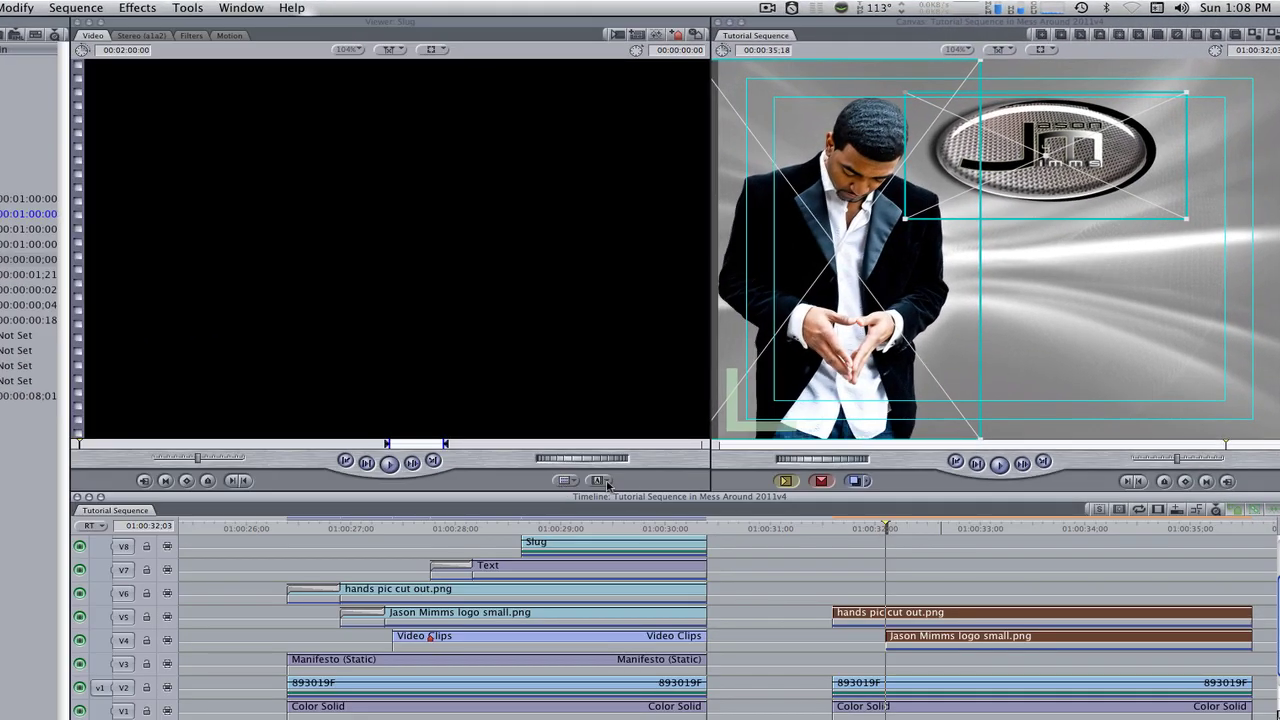
Step: Superimpose a FxFactory Manifesto (Static) title at 01:00:31:18
{"action": "left_click", "coordinate": [714, 380]}
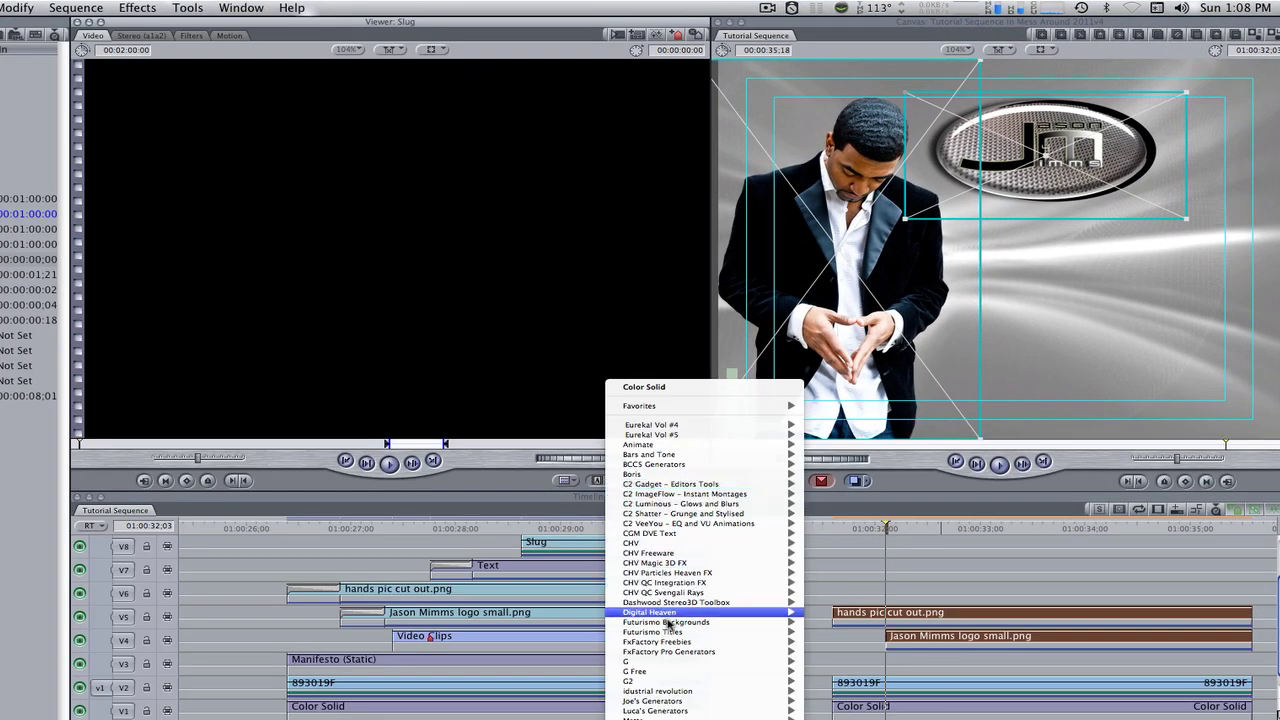
{"action": "mouse_move", "coordinate": [676, 643]}
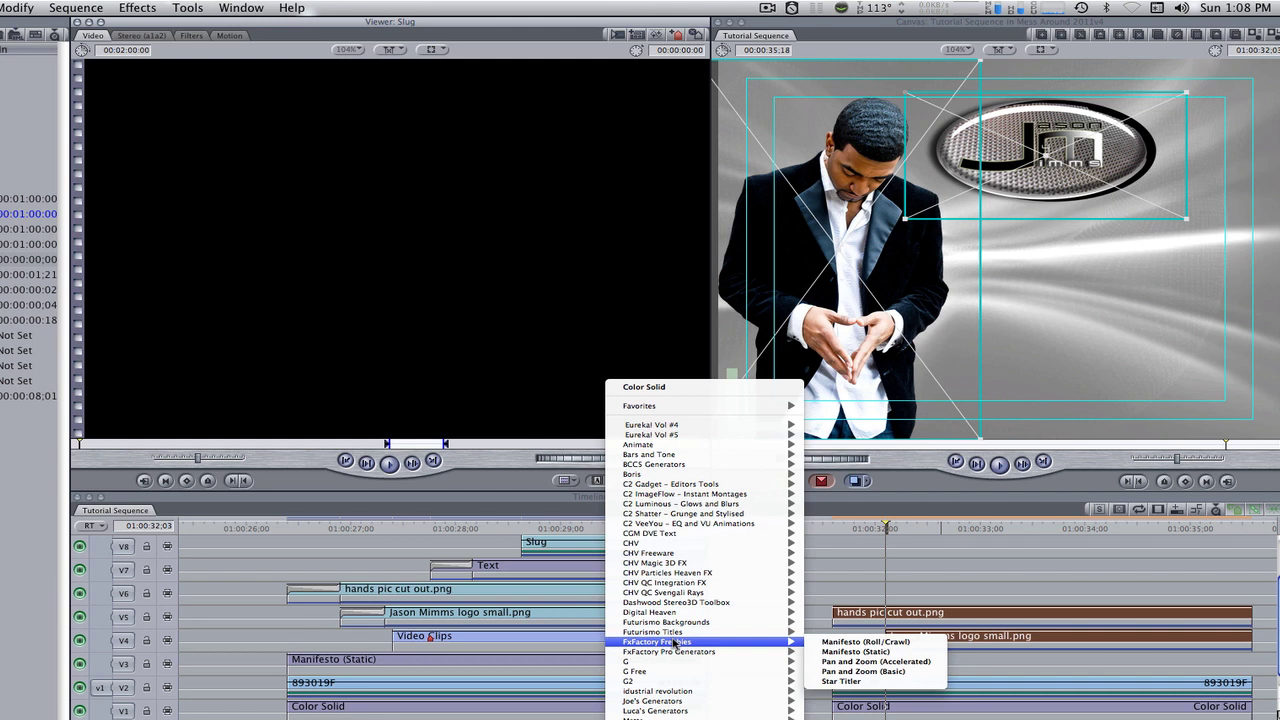
{"action": "left_click", "coordinate": [843, 655]}
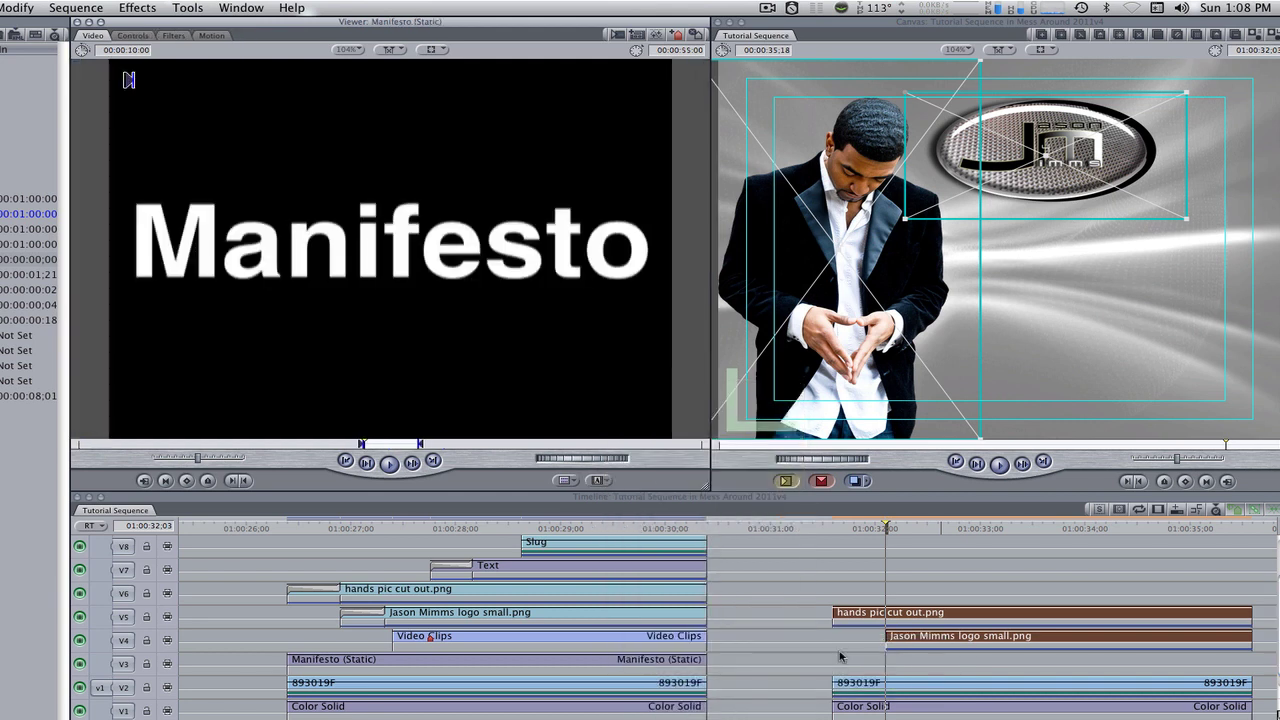
{"action": "left_click", "coordinate": [835, 527]}
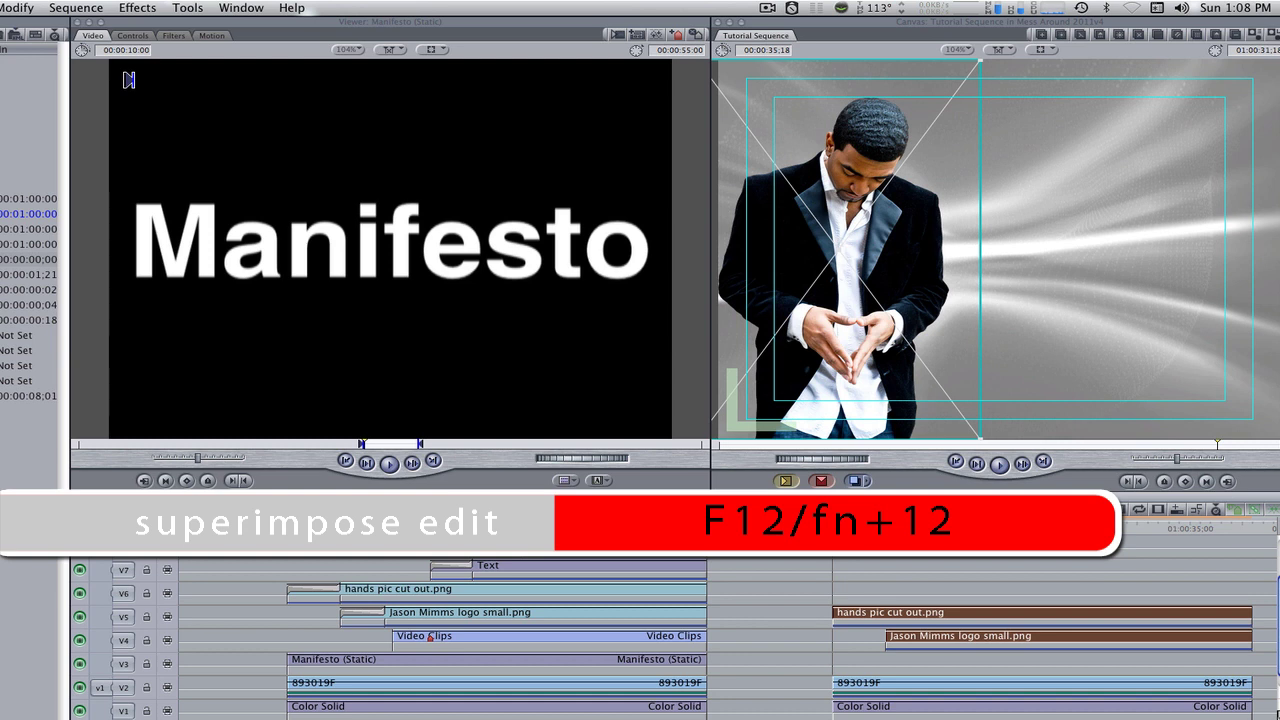
{"action": "key", "text": "F12"}
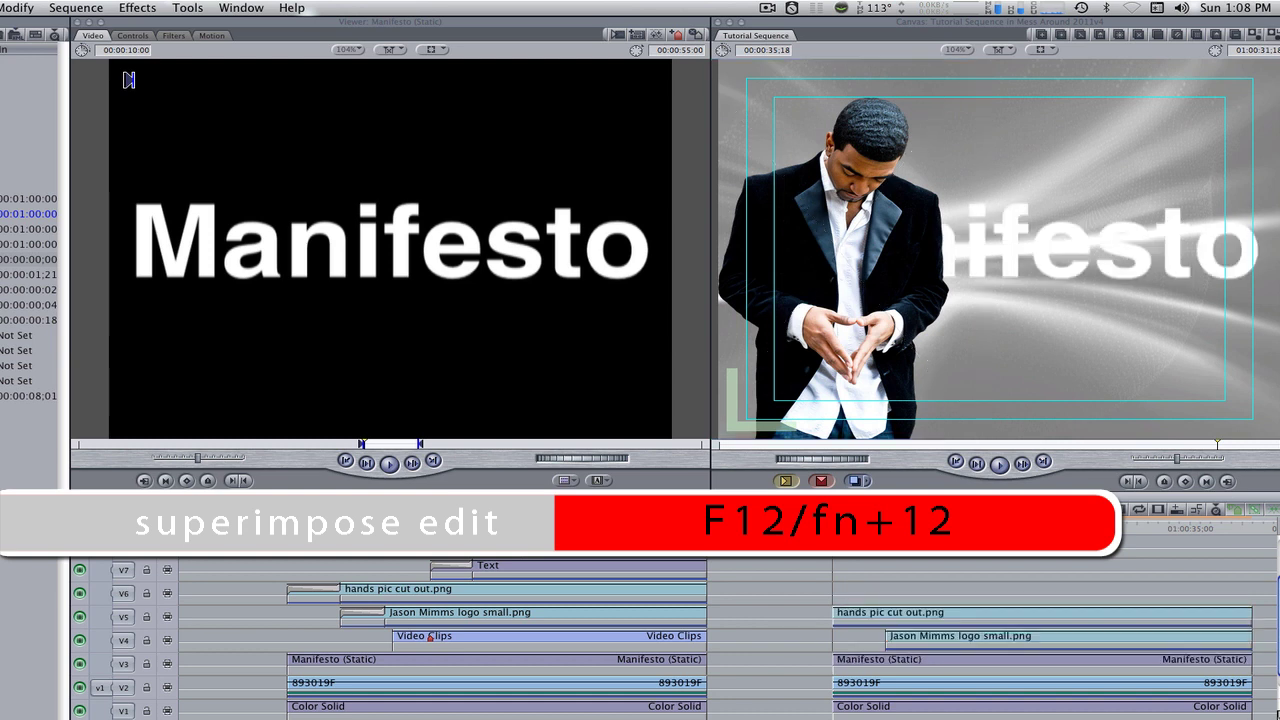
{"action": "double_click", "coordinate": [912, 668]}
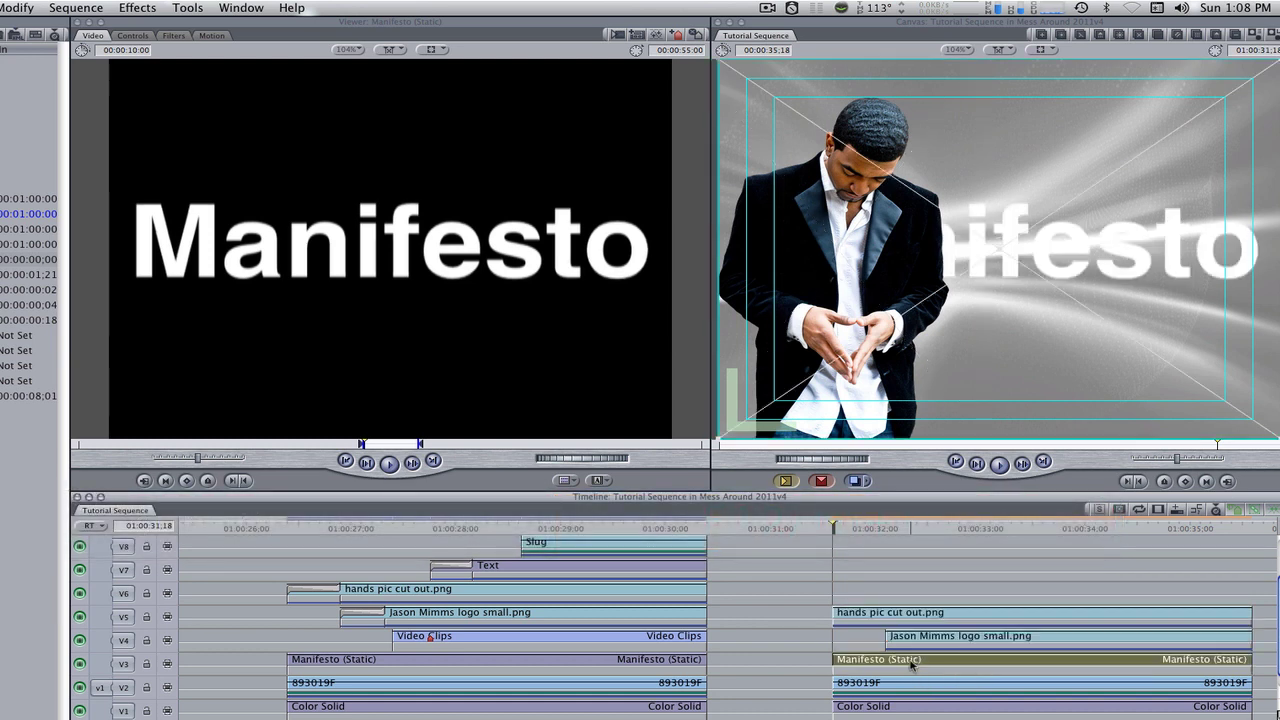
{"action": "left_click", "coordinate": [130, 37]}
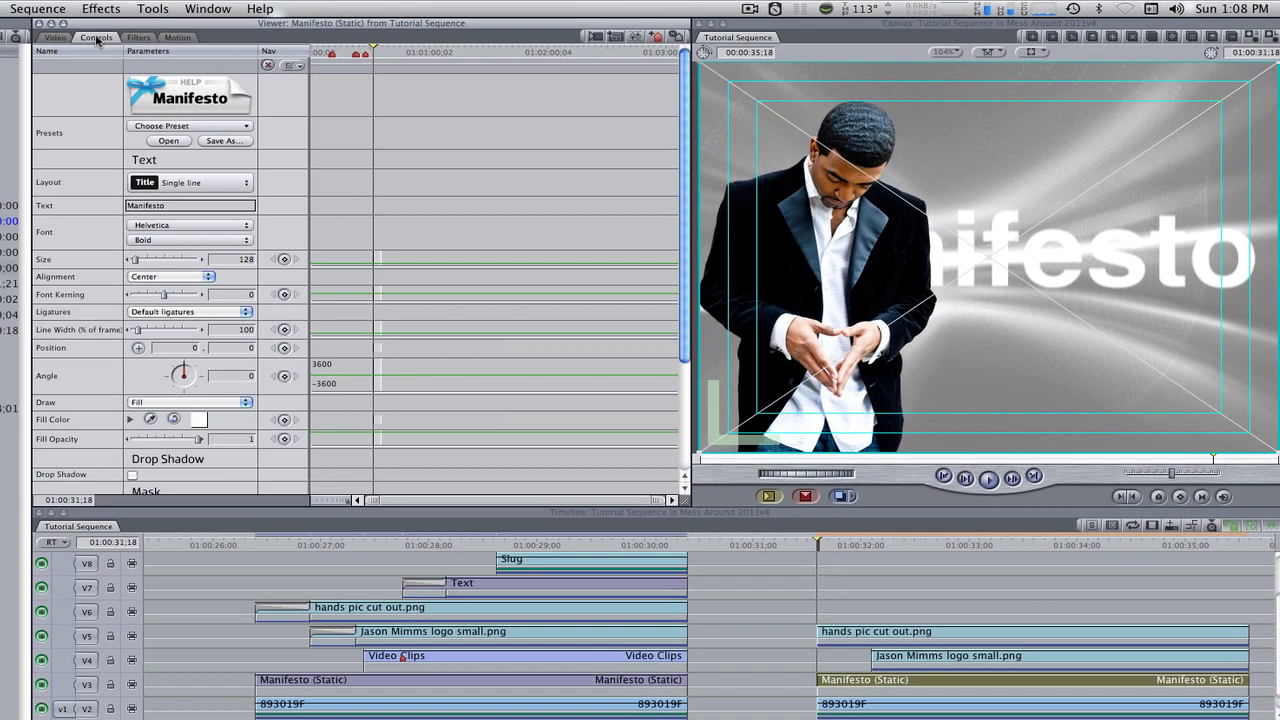
{"action": "double_click", "coordinate": [183, 206]}
{"action": "type", "text": "JASON MIMMS"}
{"action": "left_click", "coordinate": [160, 227]}
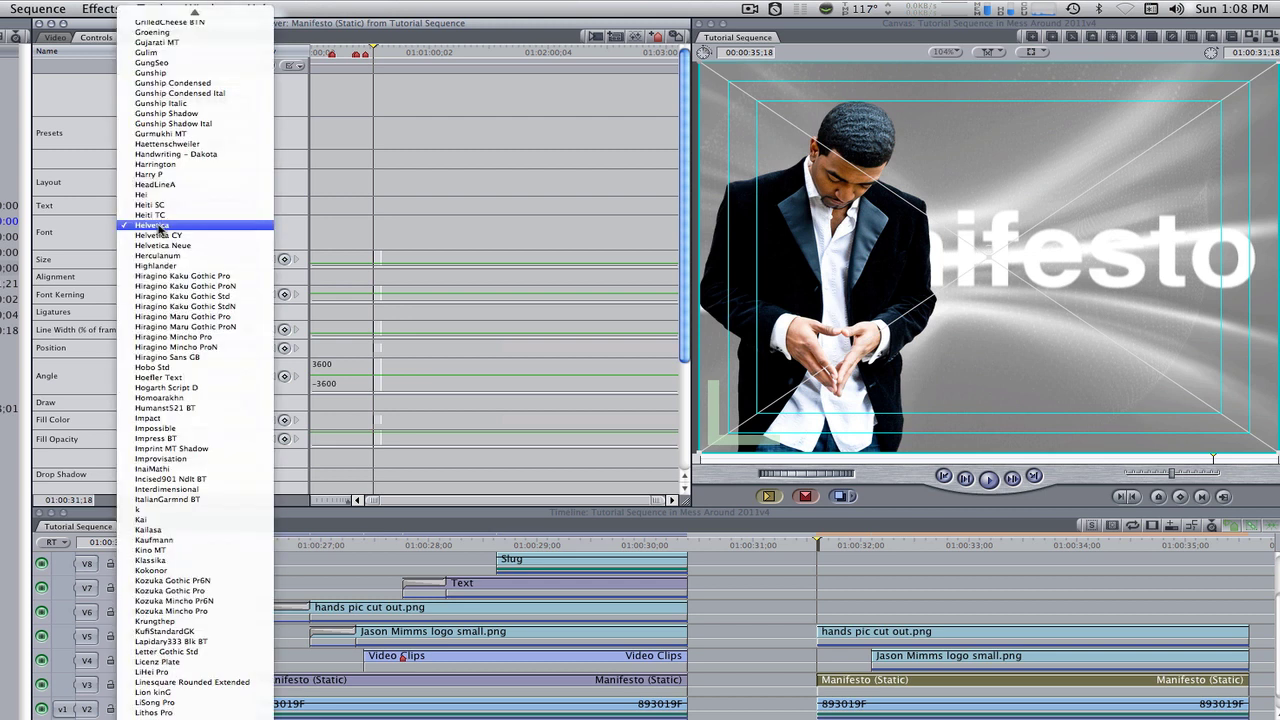
{"action": "type", "text": "arial"}
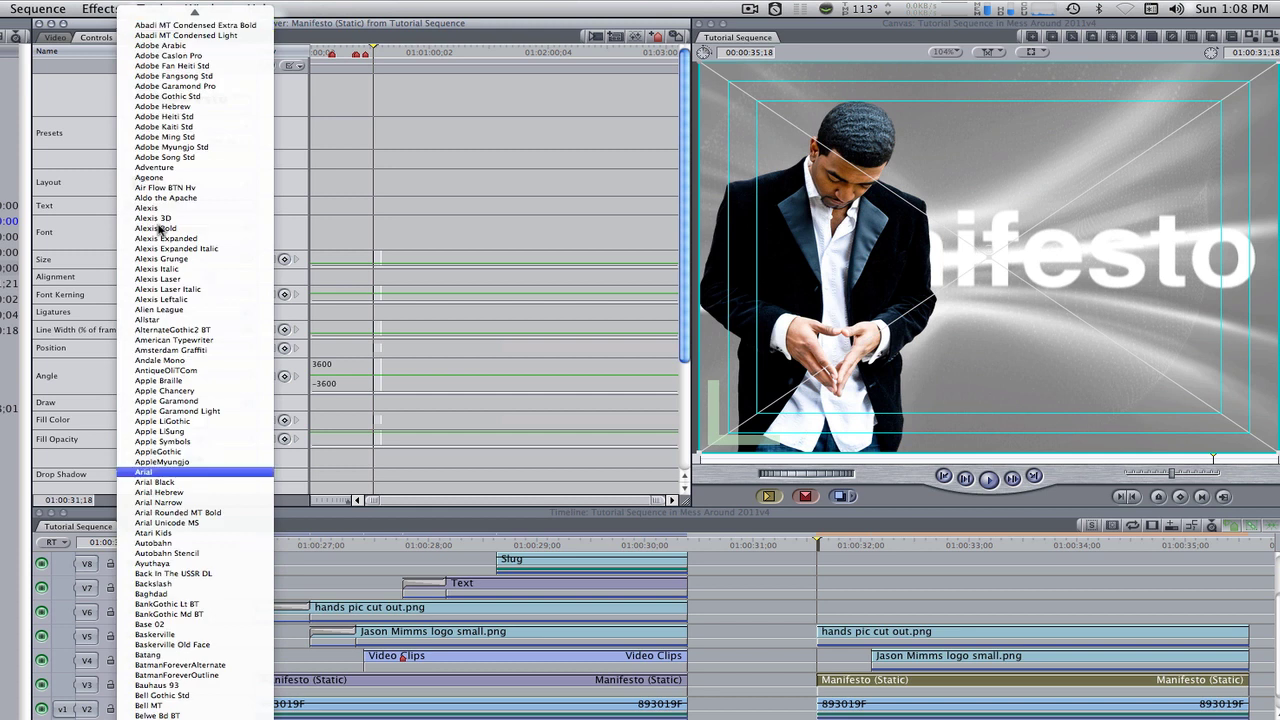
{"action": "key", "text": "Down"}
{"action": "key", "text": "Return"}
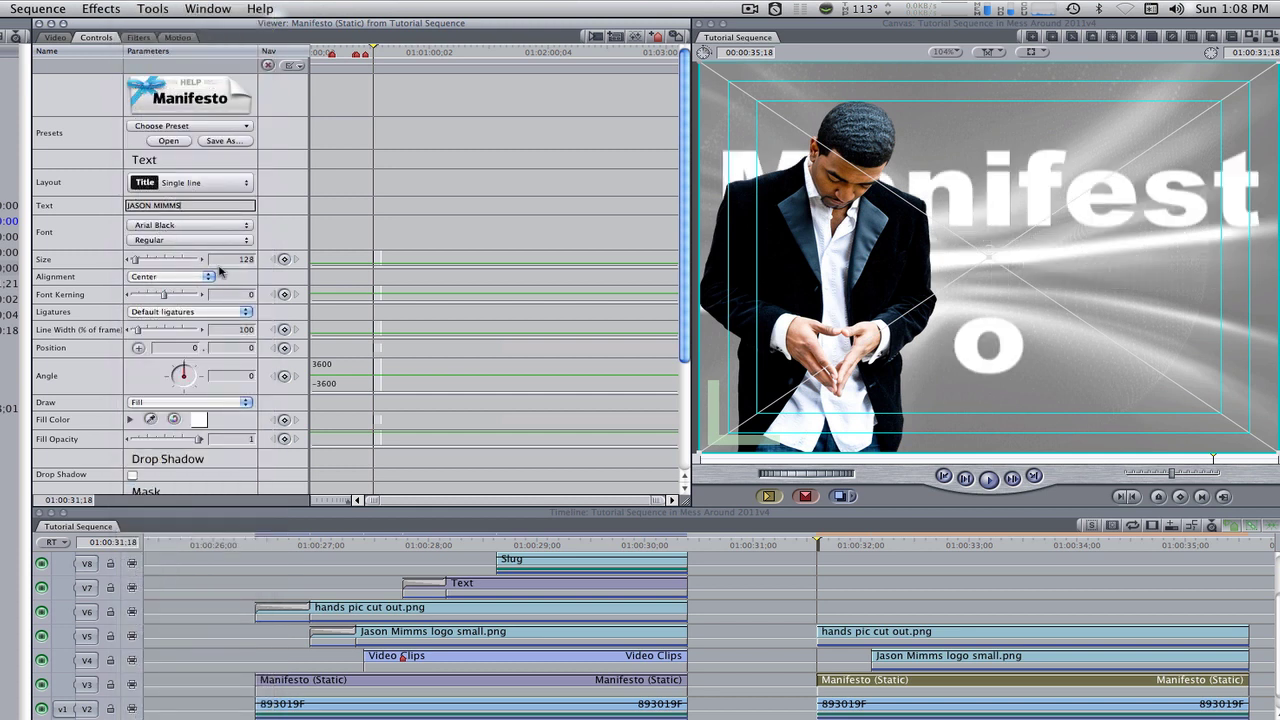
Step: Set the title size to 61.5 and its angle to 90 degrees
{"action": "double_click", "coordinate": [244, 259]}
{"action": "type", "text": "61"}
{"action": "key", "text": "Return"}
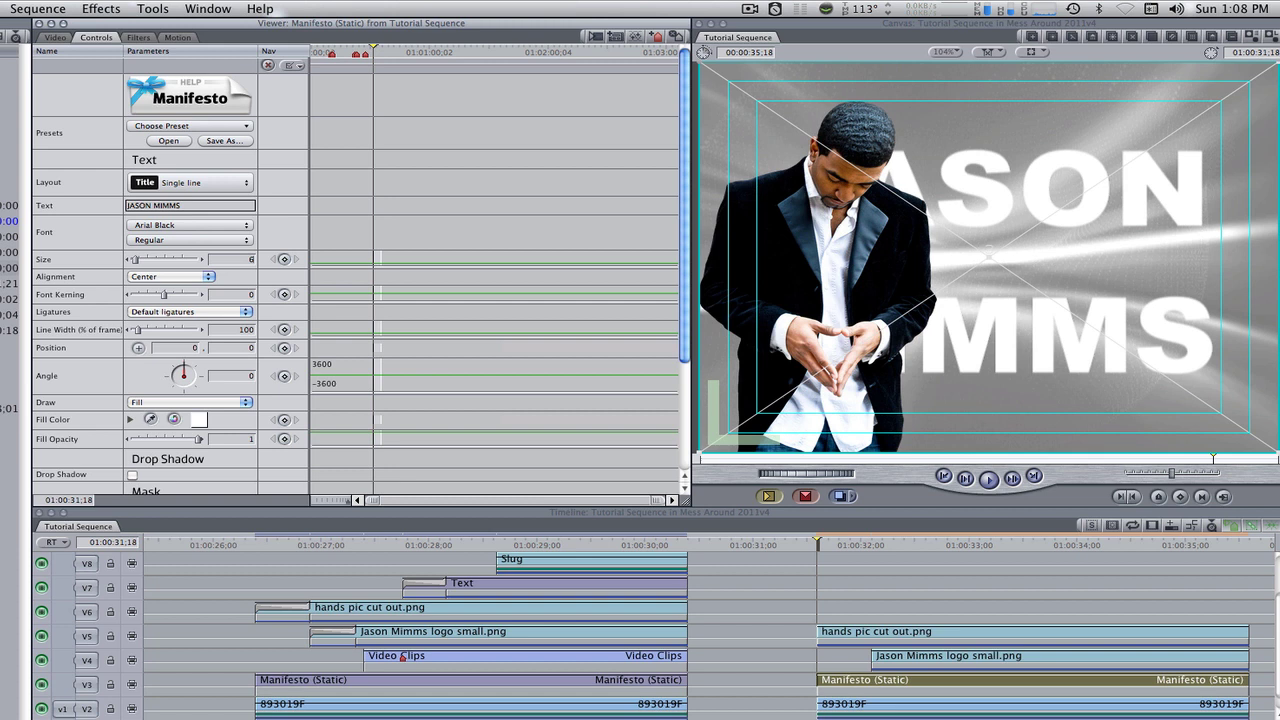
{"action": "type", "text": ".5"}
{"action": "key", "text": "Return"}
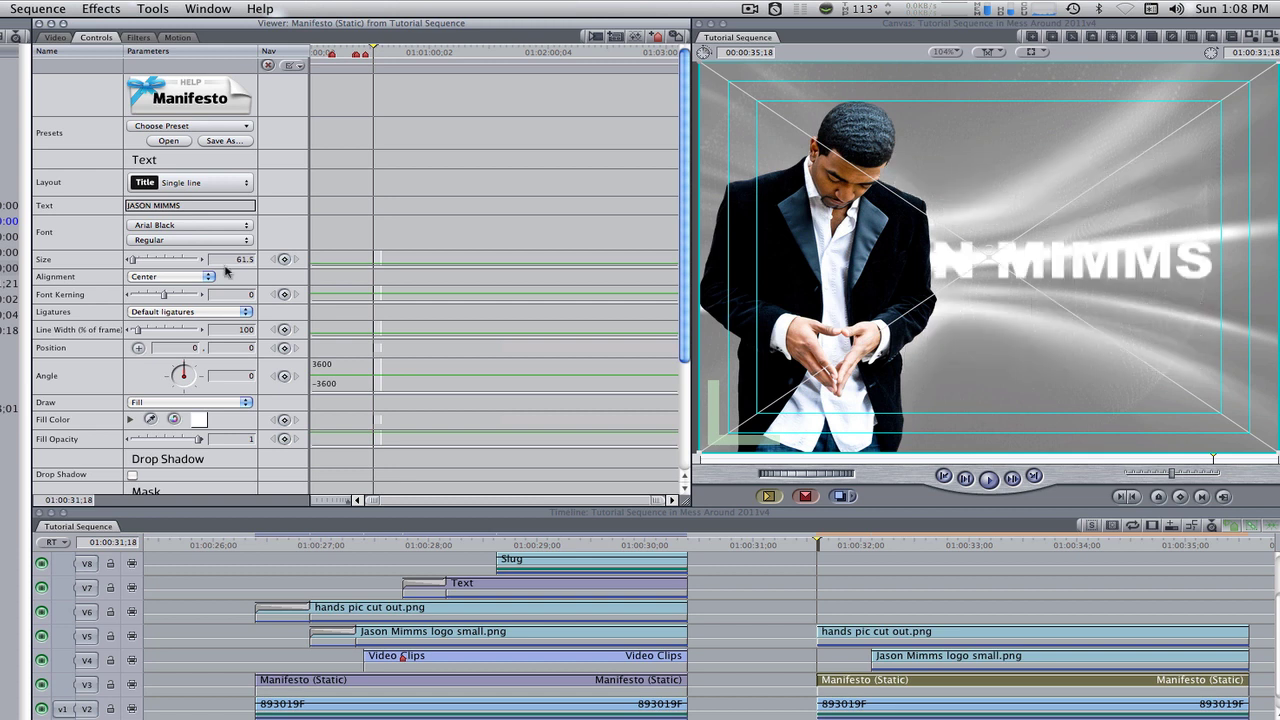
{"action": "double_click", "coordinate": [248, 376]}
{"action": "type", "text": "90"}
{"action": "key", "text": "Return"}
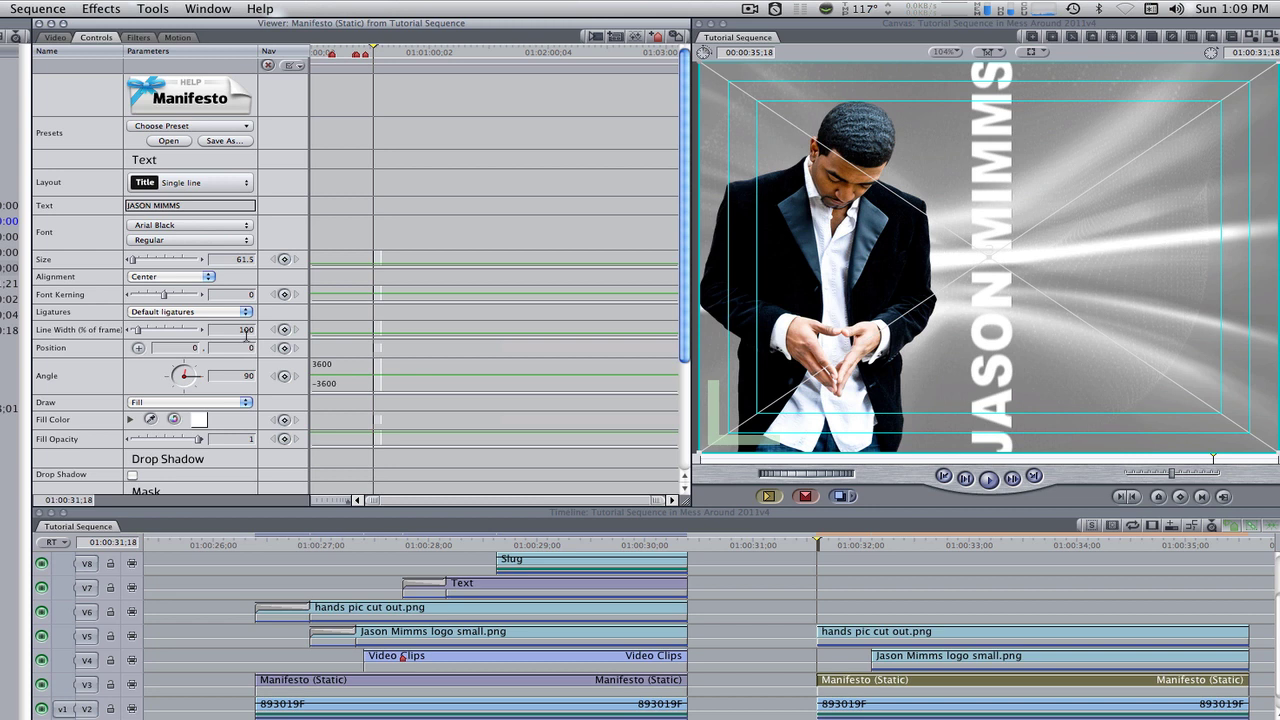
Step: Draw the title as Fill and Stroke with a yellow fill and black outline
{"action": "left_click", "coordinate": [207, 403]}
{"action": "left_click", "coordinate": [170, 420]}
{"action": "left_click", "coordinate": [199, 419]}
{"action": "left_click", "coordinate": [526, 612]}
{"action": "left_click", "coordinate": [614, 712]}
{"action": "left_click", "coordinate": [199, 457]}
{"action": "left_click", "coordinate": [614, 712]}
{"action": "left_click", "coordinate": [199, 419]}
{"action": "left_click", "coordinate": [614, 712]}
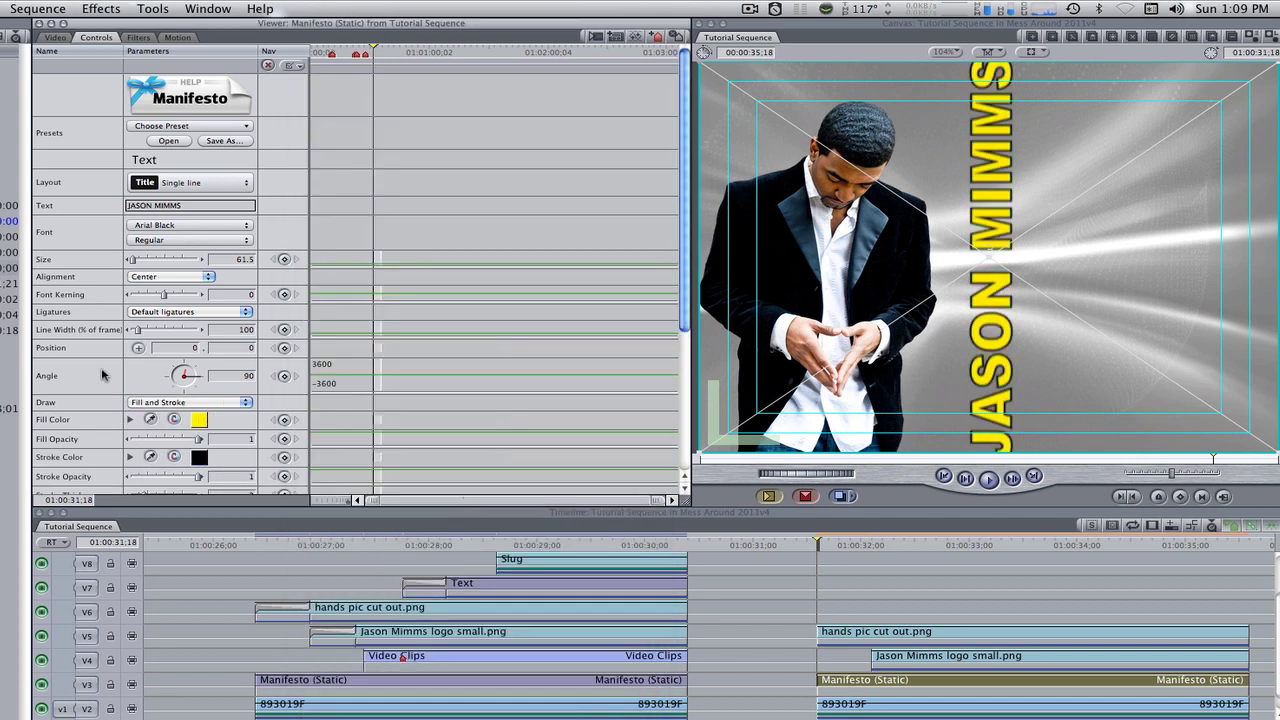
Step: Set the title's horizontal position to 300, moving it to the right edge
{"action": "scroll", "coordinate": [125, 383], "scroll_direction": "down", "scroll_amount": 8}
{"action": "scroll", "coordinate": [78, 202], "scroll_direction": "up", "scroll_amount": 1}
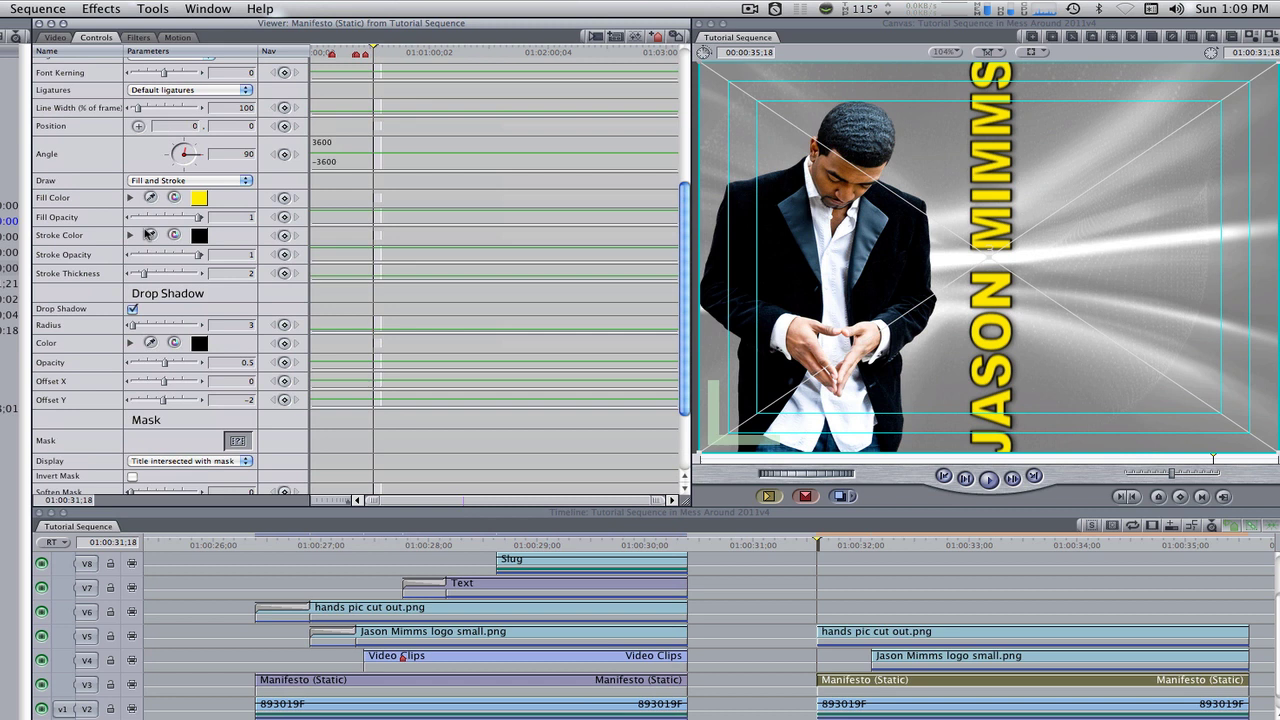
{"action": "scroll", "coordinate": [70, 150], "scroll_direction": "up", "scroll_amount": 3}
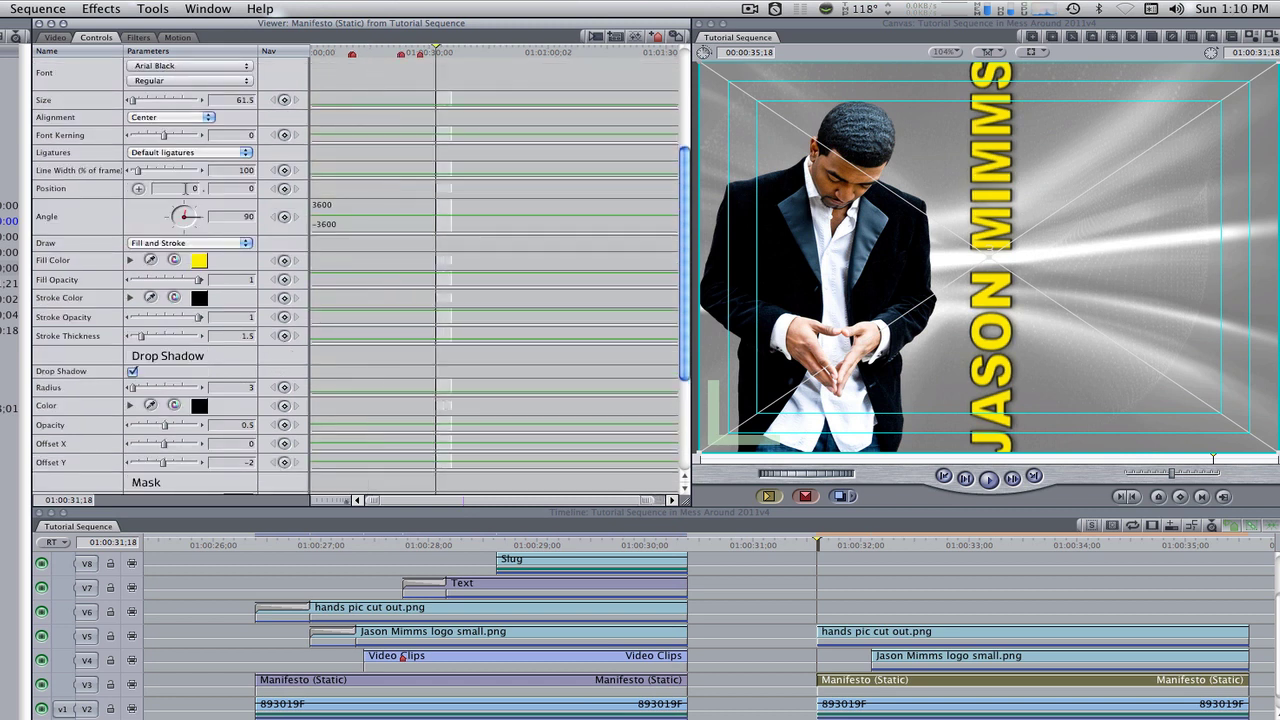
{"action": "type", "text": "300"}
{"action": "key", "text": "Return"}
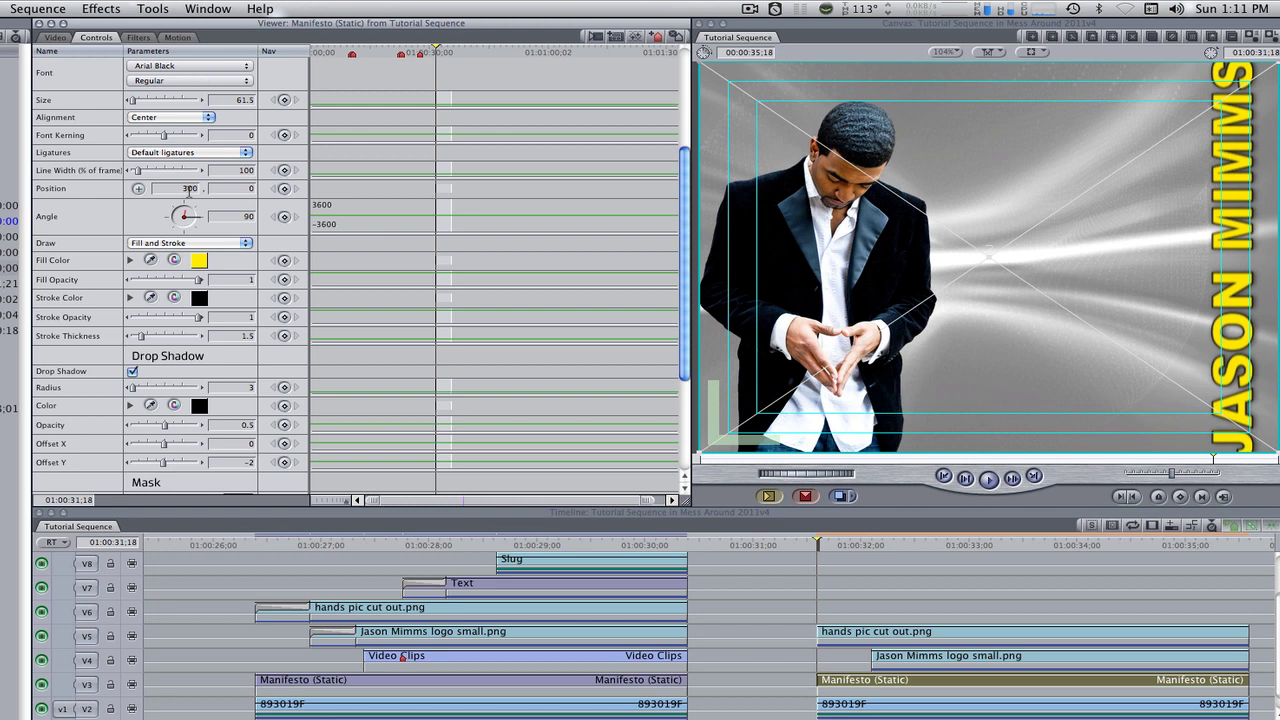
Step: Add a position keyframe at 01:00:31:18 with vertical value 500, off-frame
{"action": "key", "text": "super+equal"}
{"action": "key", "text": "super+equal"}
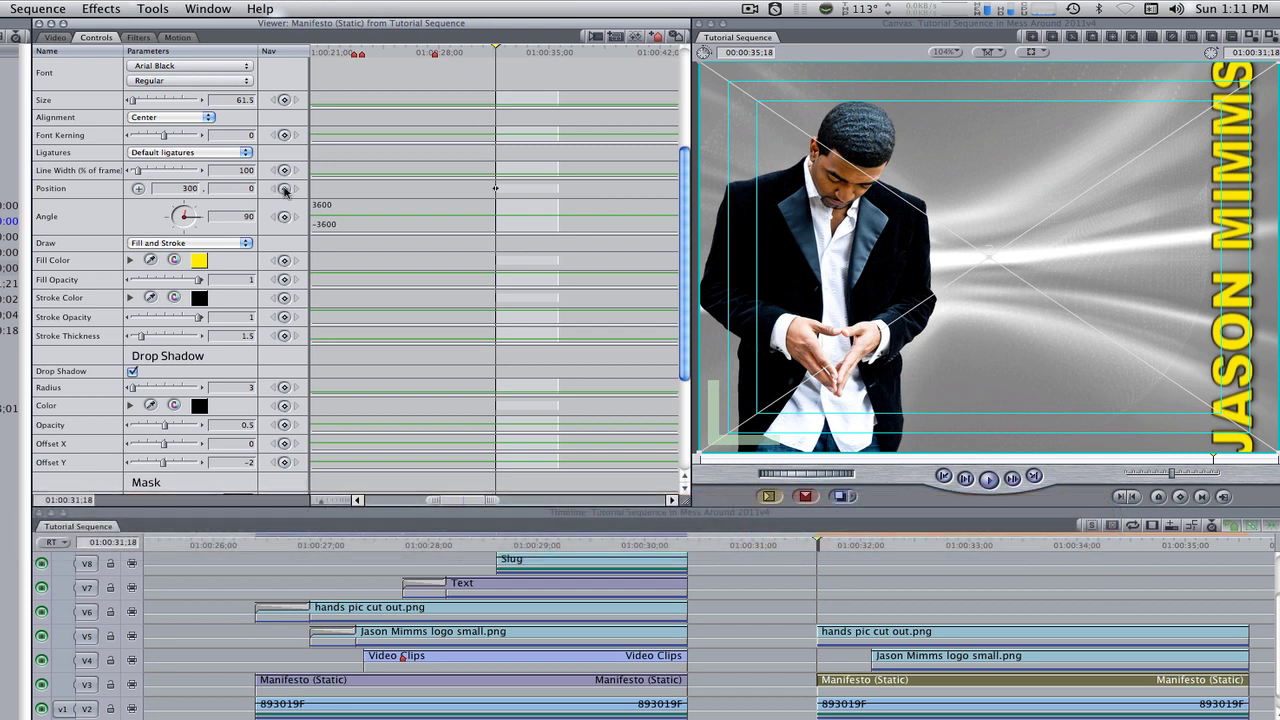
{"action": "left_click", "coordinate": [284, 189]}
{"action": "double_click", "coordinate": [246, 190]}
{"action": "type", "text": "500"}
{"action": "key", "text": "Return"}
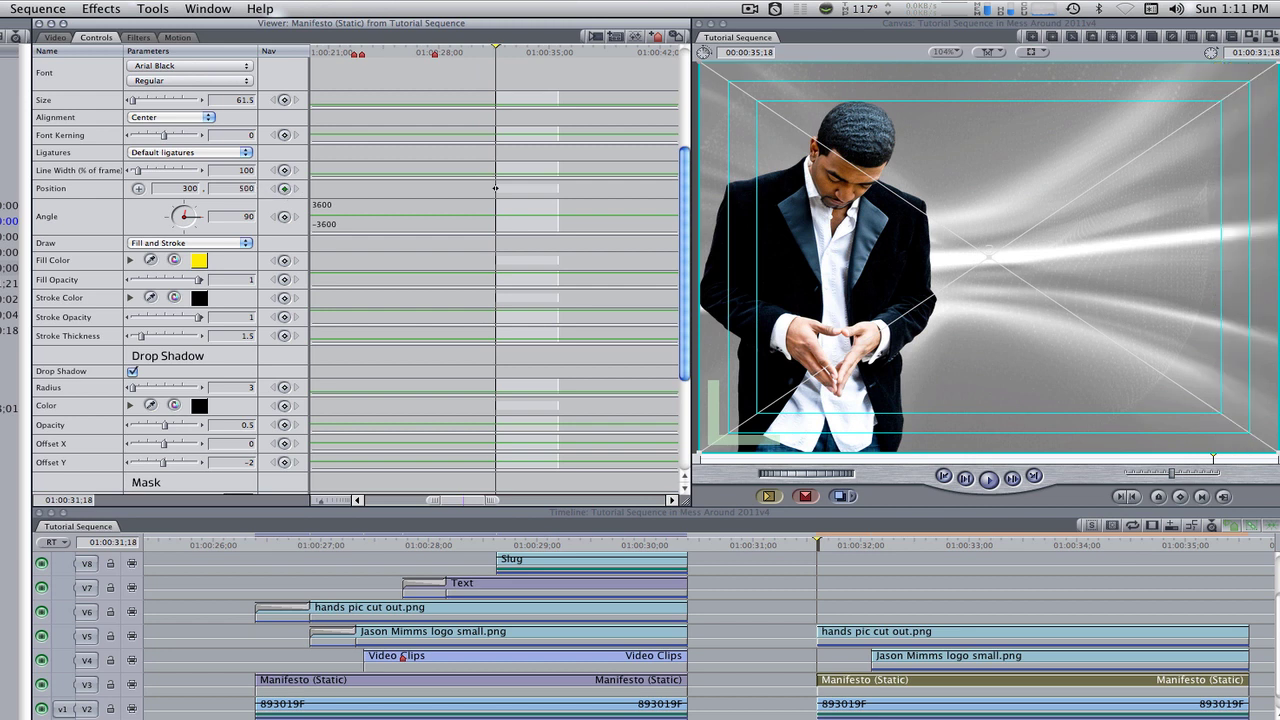
Step: At 01:00:33:25 set vertical position 0 for the end keyframe, then select the hands and logo clips
{"action": "left_click", "coordinate": [72, 498]}
{"action": "type", "text": "3325"}
{"action": "key", "text": "Return"}
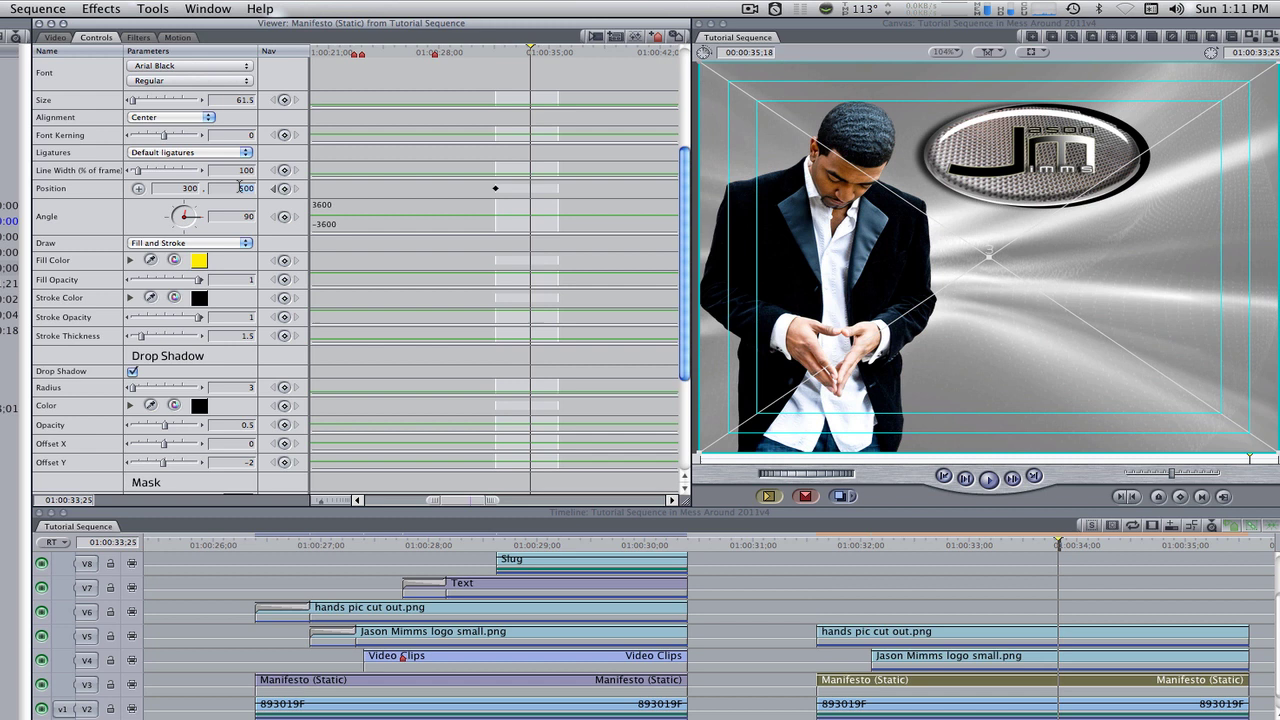
{"action": "type", "text": "0"}
{"action": "key", "text": "Return"}
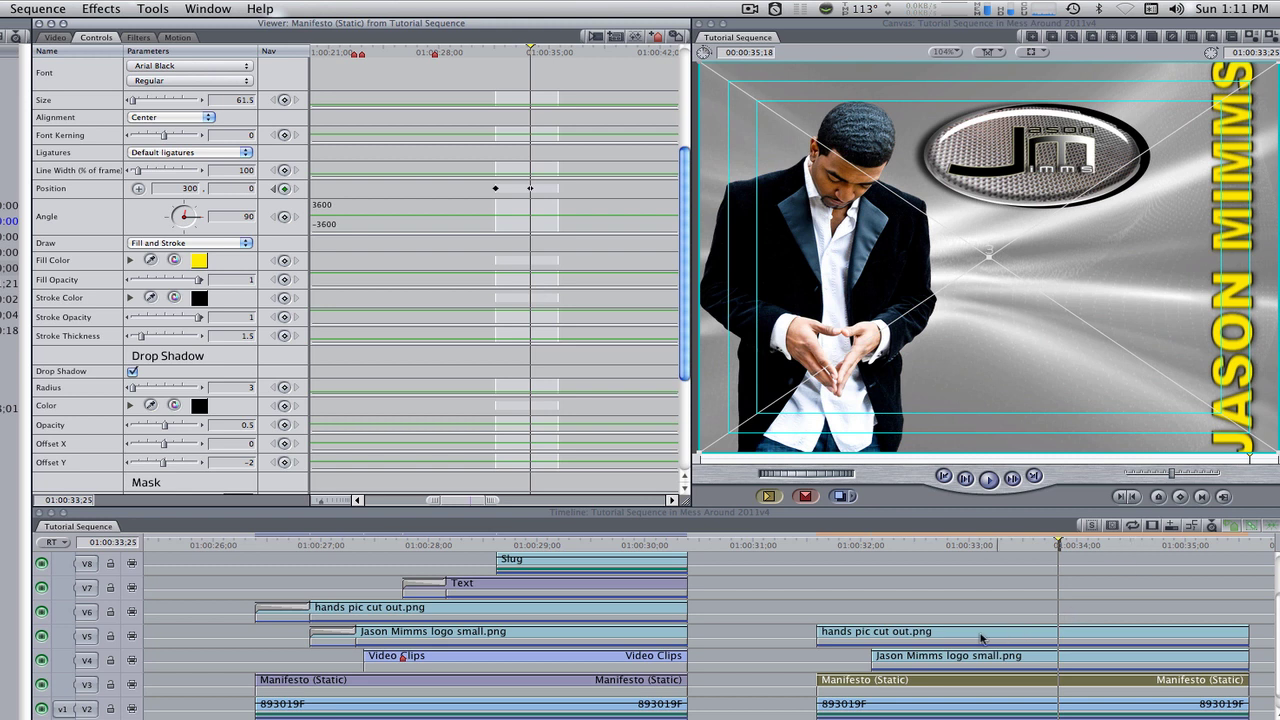
{"action": "left_click", "coordinate": [982, 636]}
{"action": "left_click", "coordinate": [969, 660], "text": "super"}
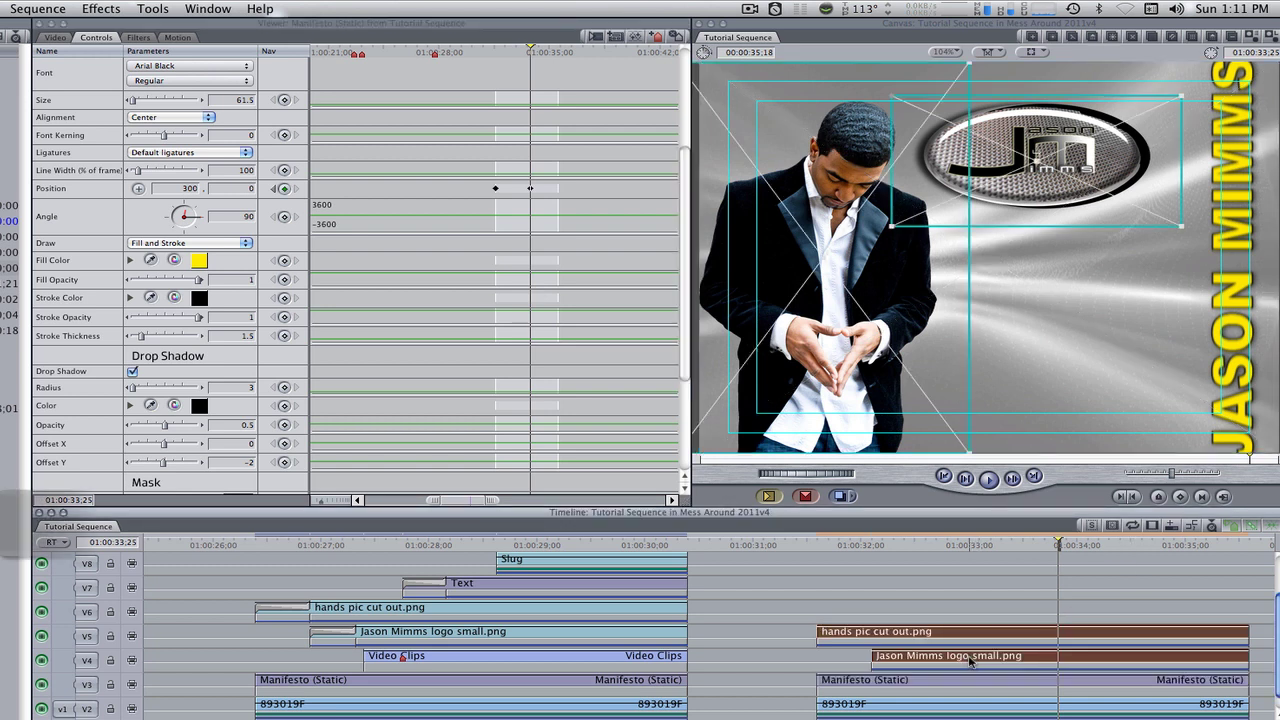
Step: Lift the hands and logo clips two tracks and place 1_hosting montage Subclip on V4
{"action": "key", "text": "alt+Up"}
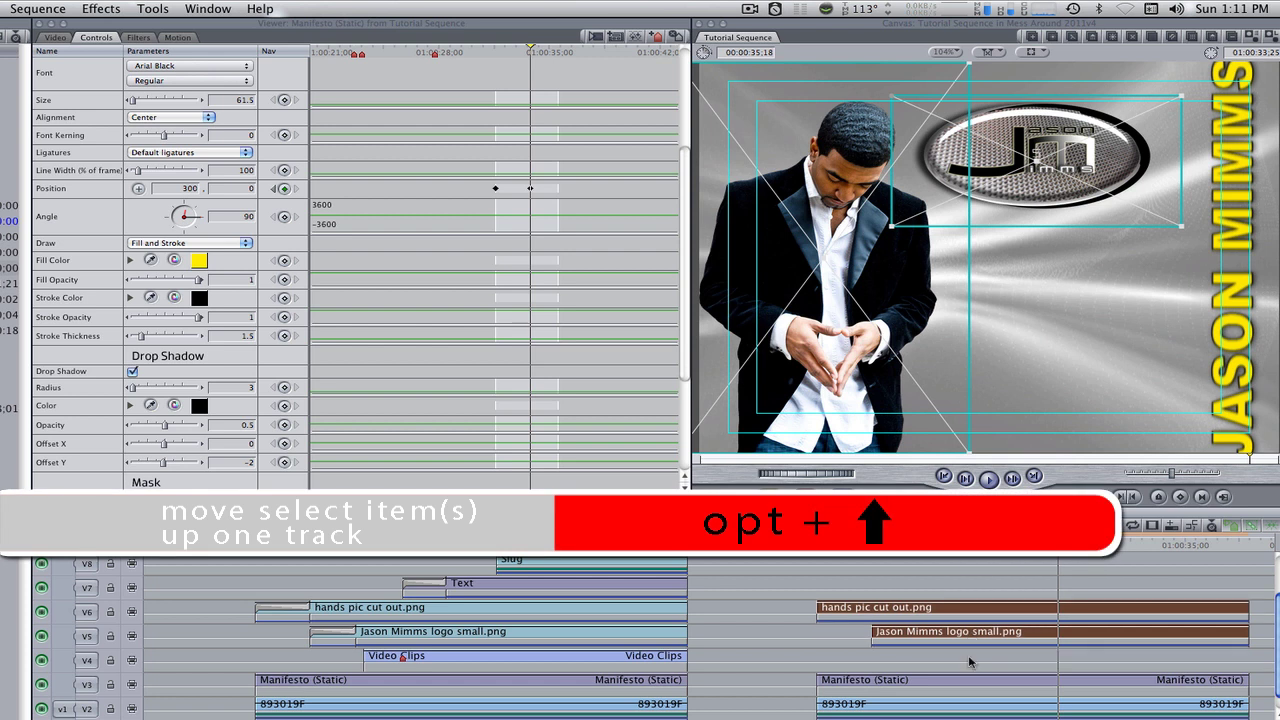
{"action": "key", "text": "alt+Up"}
{"action": "key", "text": "alt+Up"}
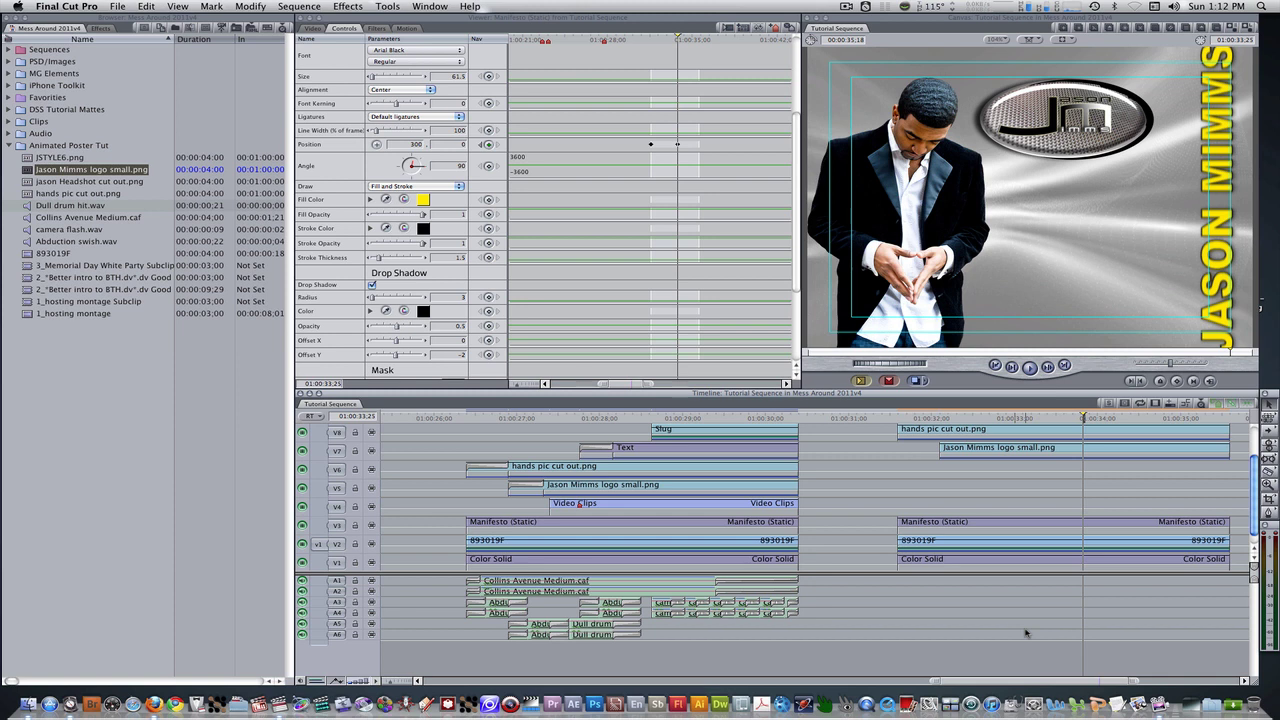
{"action": "double_click", "coordinate": [88, 301]}
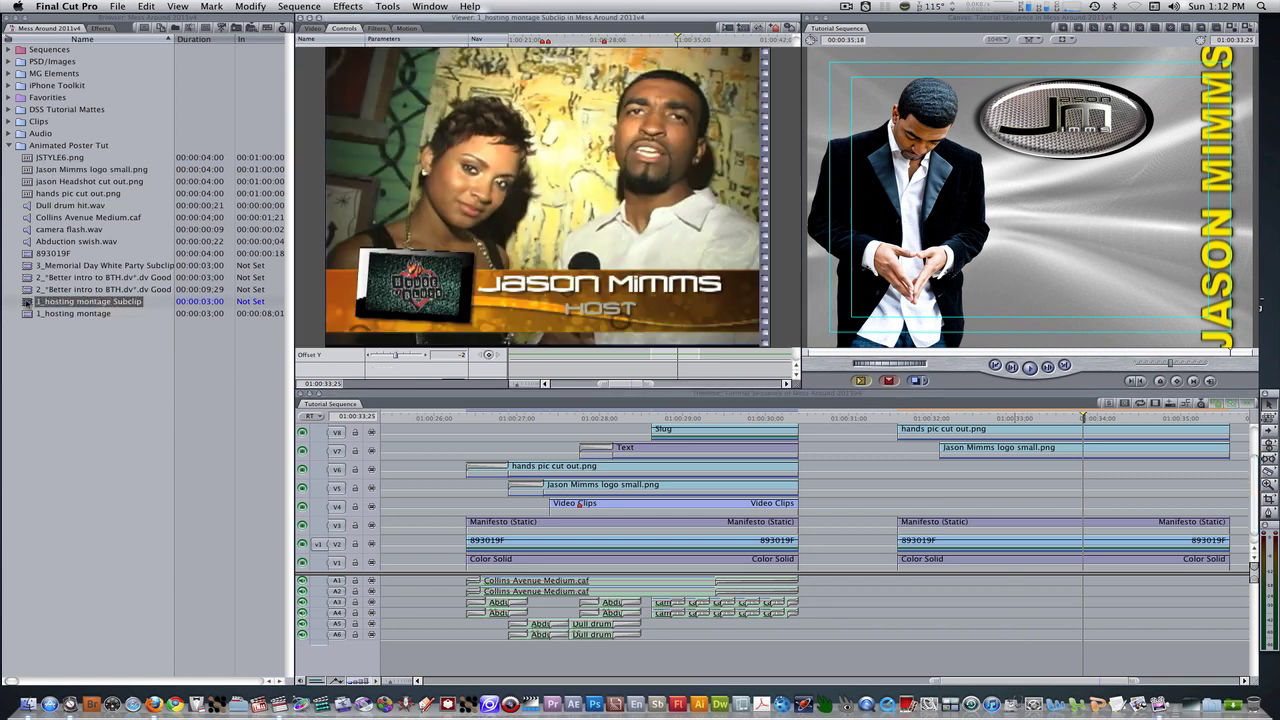
{"action": "left_click_drag", "start_coordinate": [540, 200], "coordinate": [983, 503]}
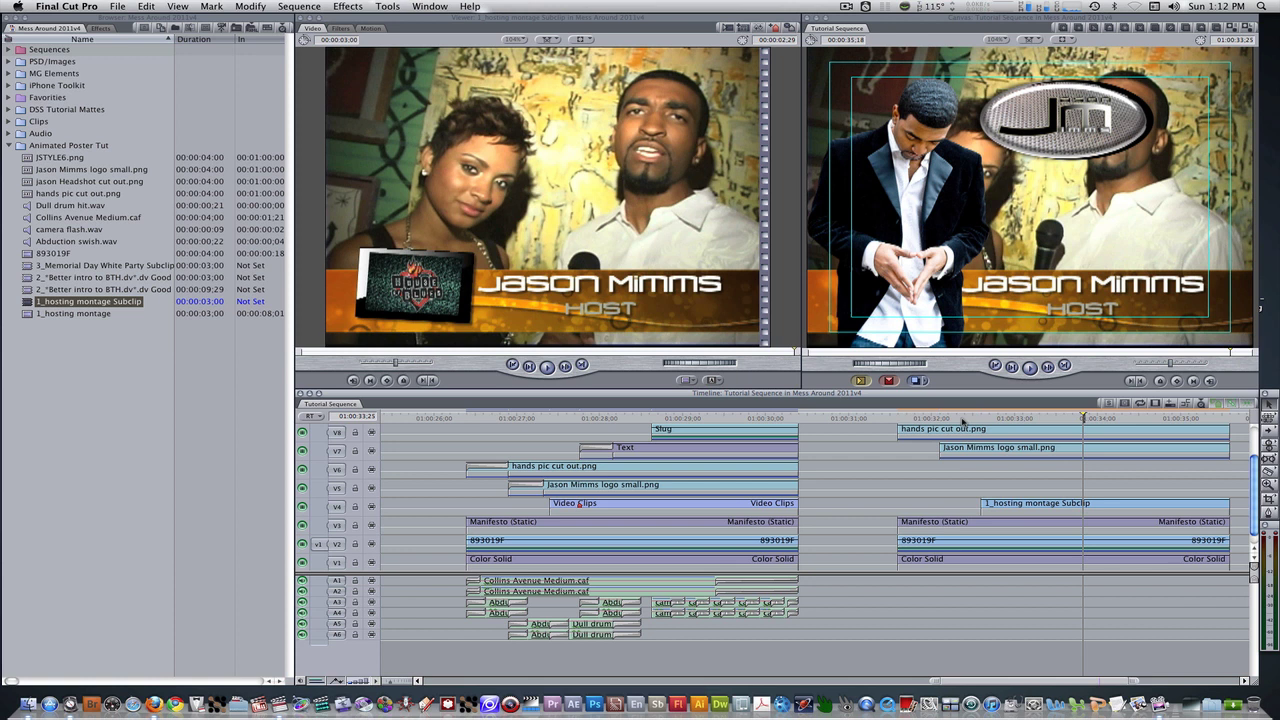
Step: Apply the Matte > Mask Shape filter to the hosting montage clip
{"action": "left_click", "coordinate": [101, 27]}
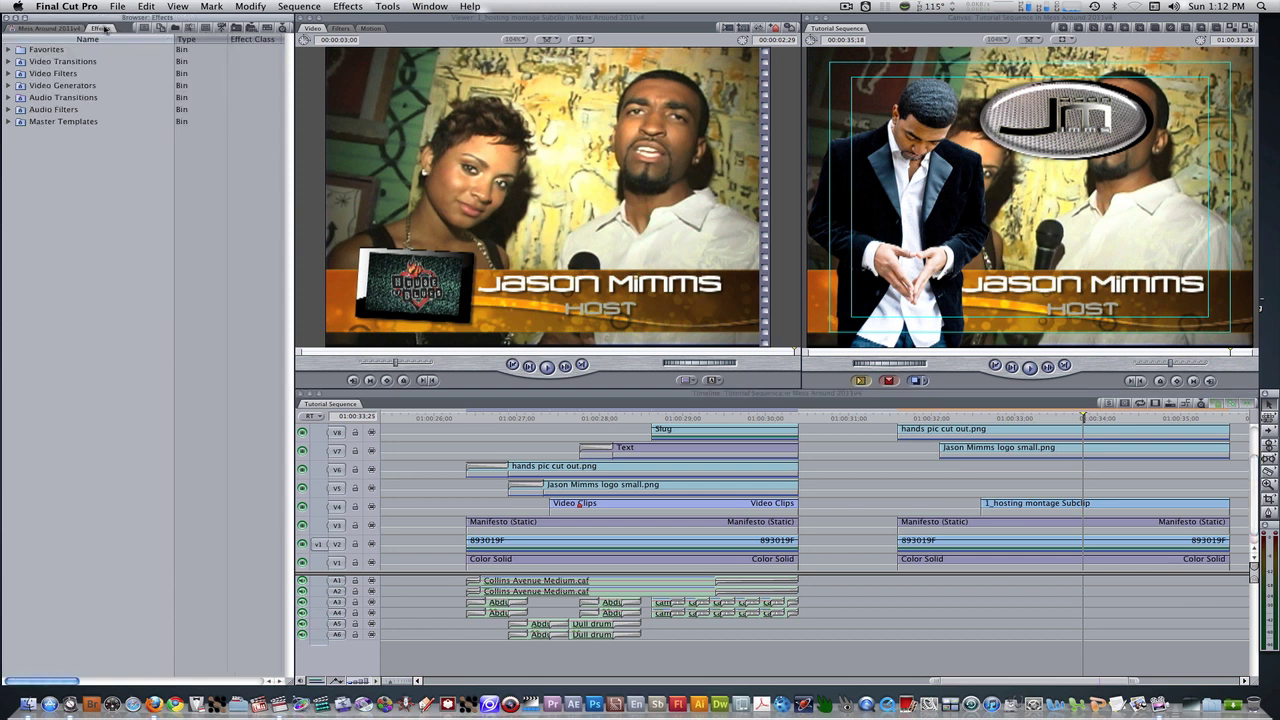
{"action": "left_click", "coordinate": [8, 73]}
{"action": "scroll", "coordinate": [36, 334], "scroll_direction": "down", "scroll_amount": 10}
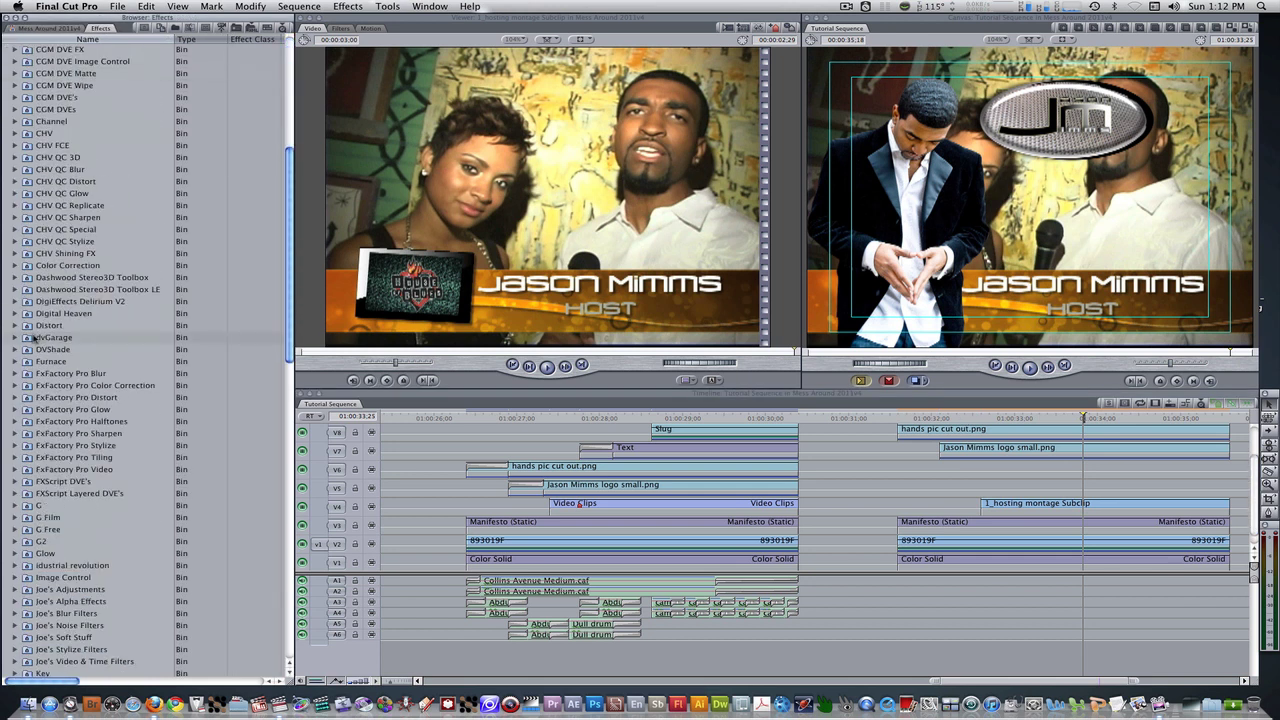
{"action": "scroll", "coordinate": [36, 340], "scroll_direction": "down", "scroll_amount": 3}
{"action": "left_click", "coordinate": [15, 601]}
{"action": "scroll", "coordinate": [15, 601], "scroll_direction": "down", "scroll_amount": 4}
{"action": "left_click", "coordinate": [33, 590]}
{"action": "left_click_drag", "start_coordinate": [33, 590], "coordinate": [978, 503]}
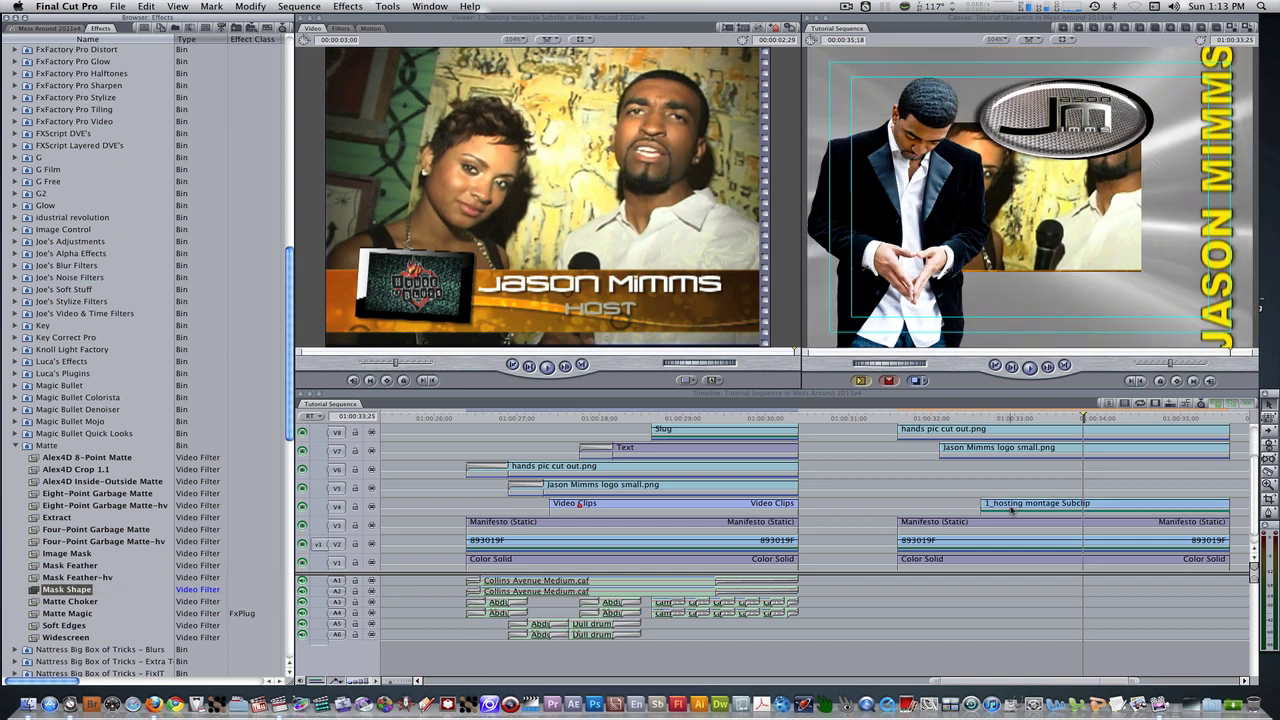
{"action": "double_click", "coordinate": [1012, 510]}
Step: Set Mask Shape to Oval, vertical scale 65, and center 158.44, -65.15
{"action": "left_click", "coordinate": [341, 28]}
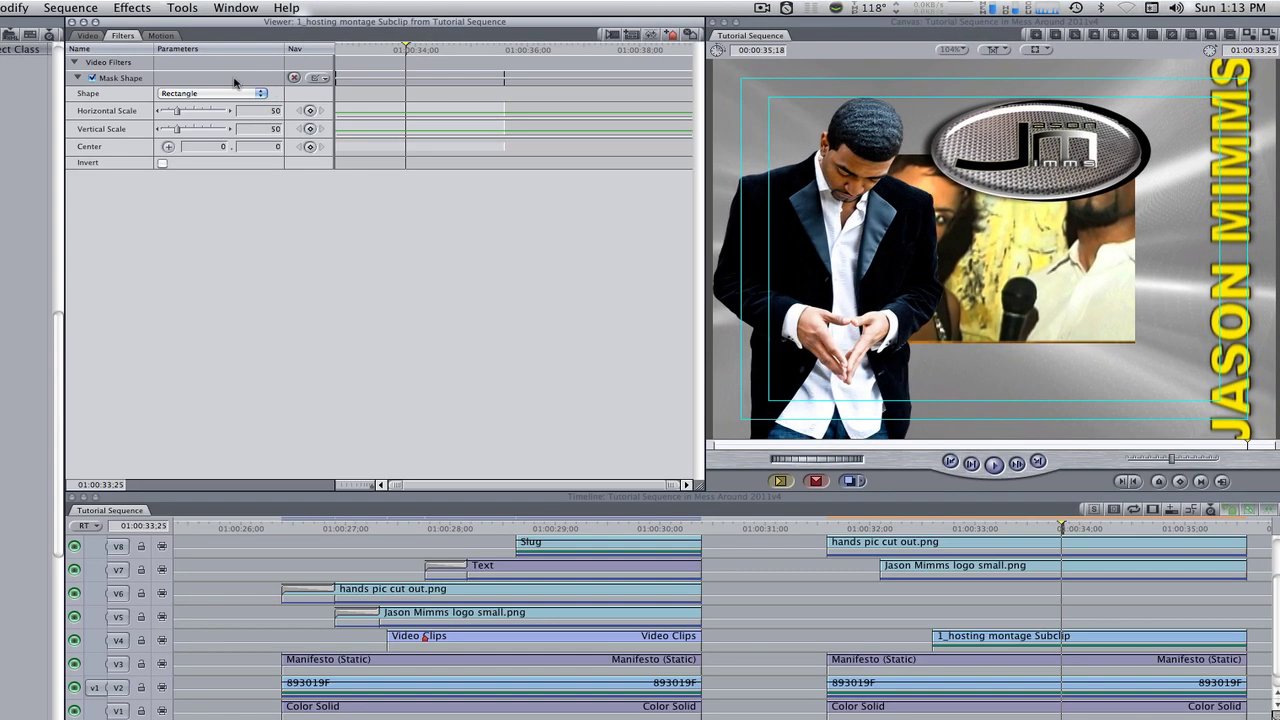
{"action": "left_click", "coordinate": [225, 92]}
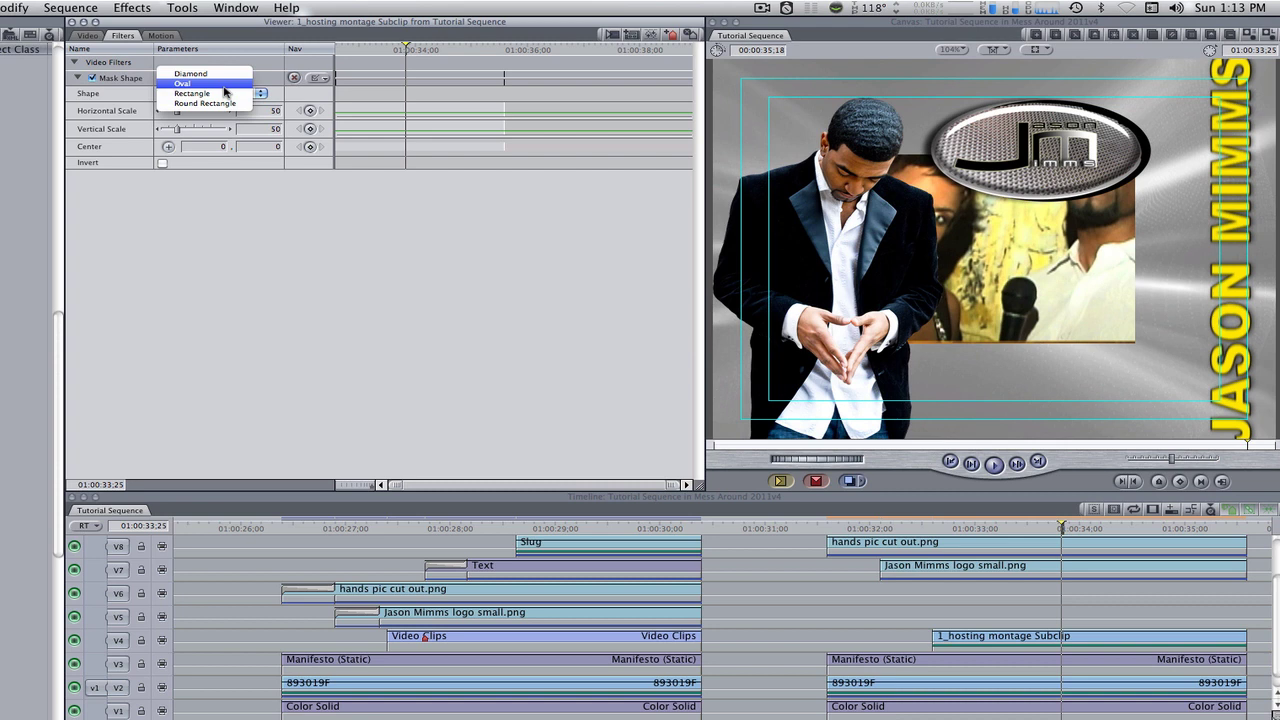
{"action": "left_click", "coordinate": [225, 84]}
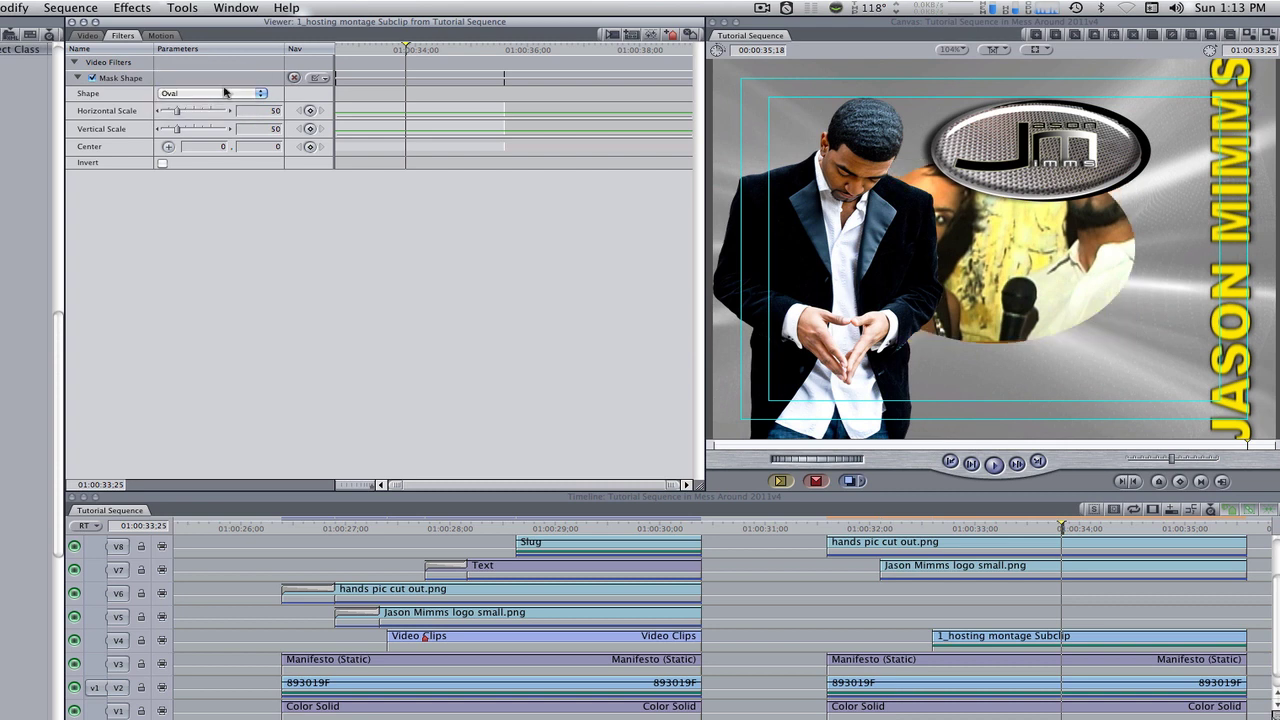
{"action": "left_click", "coordinate": [266, 128]}
{"action": "type", "text": "65"}
{"action": "key", "text": "Return"}
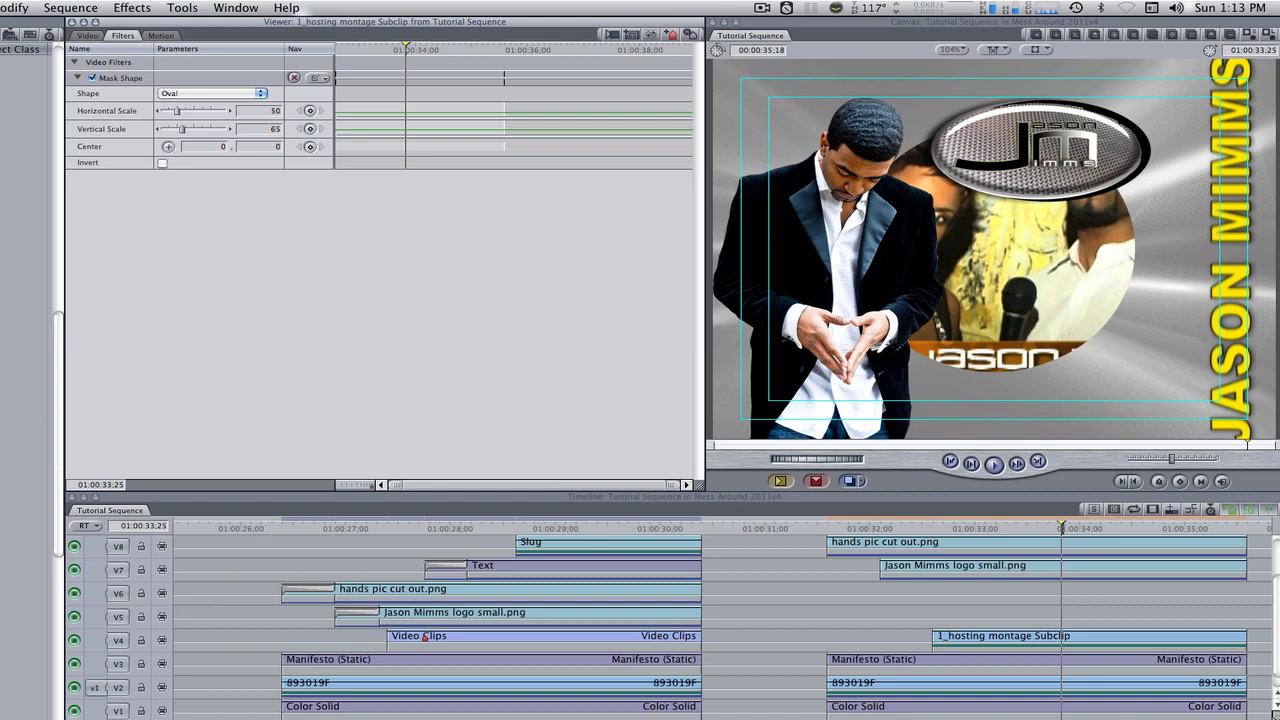
{"action": "left_click", "coordinate": [212, 146]}
{"action": "type", "text": "158.44"}
{"action": "key", "text": "Tab"}
{"action": "type", "text": "-65.15"}
{"action": "key", "text": "Return"}
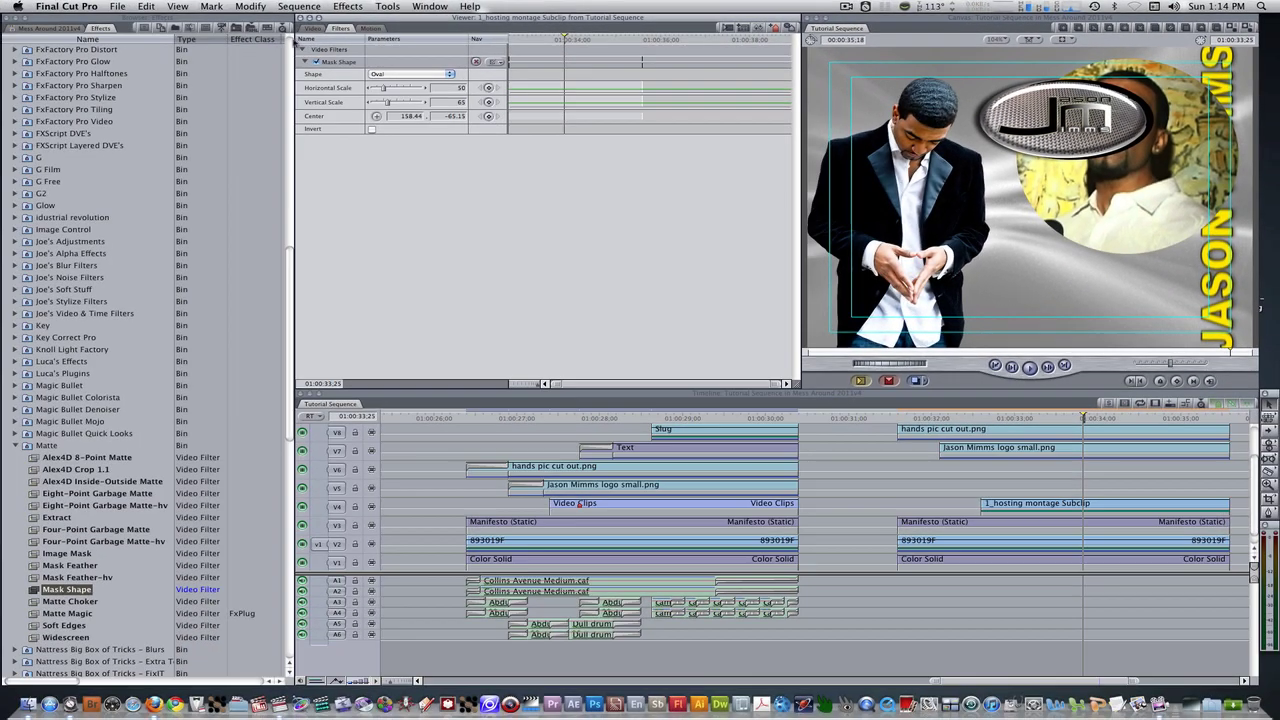
Step: Add a Mask Feather-hv filter to the montage clip with horizontal blur 44 and vertical blur 35
{"action": "left_click", "coordinate": [108, 31]}
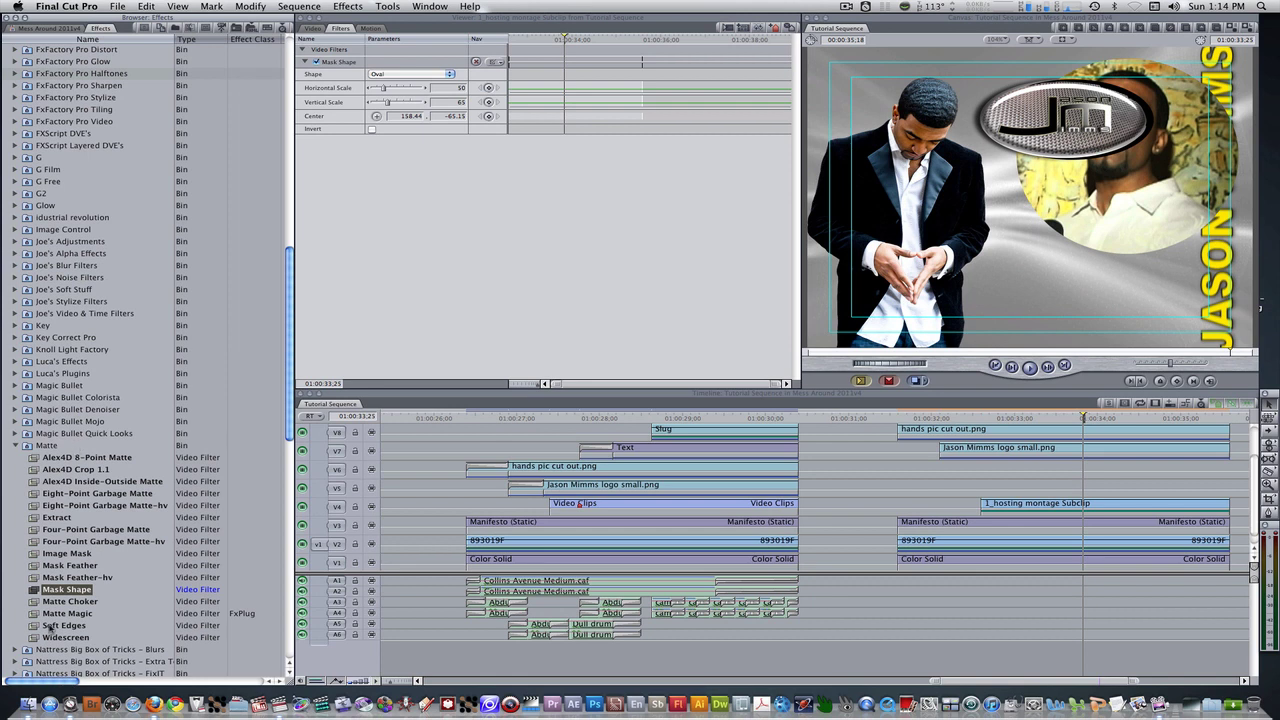
{"action": "left_click", "coordinate": [35, 578]}
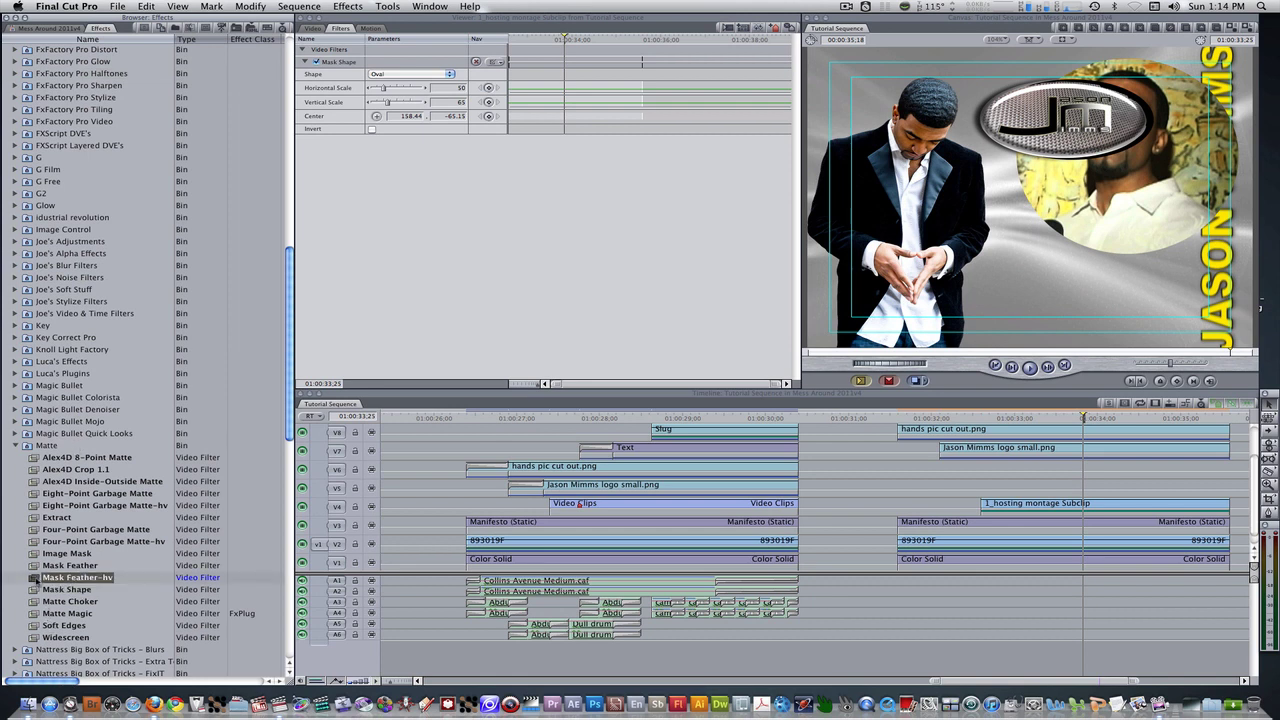
{"action": "left_click_drag", "start_coordinate": [35, 578], "coordinate": [443, 257]}
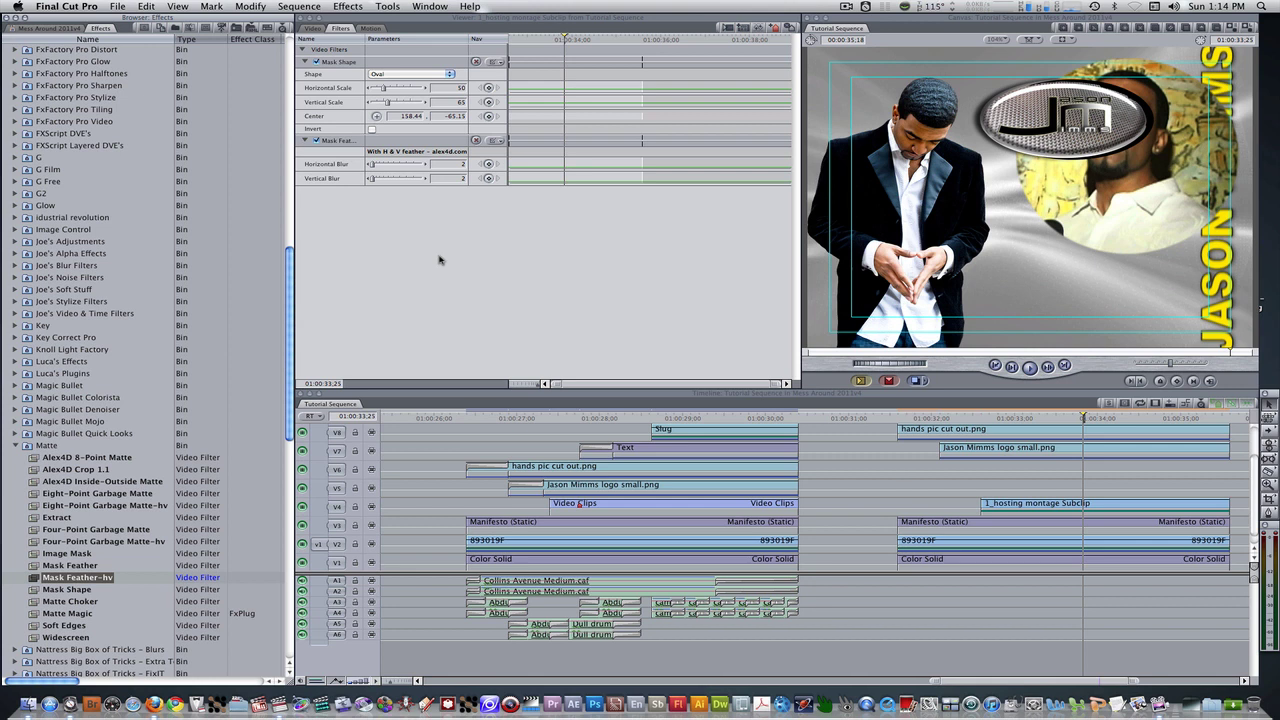
{"action": "left_click", "coordinate": [444, 165]}
{"action": "type", "text": "44"}
{"action": "key", "text": "Tab"}
{"action": "type", "text": "35"}
{"action": "key", "text": "Return"}
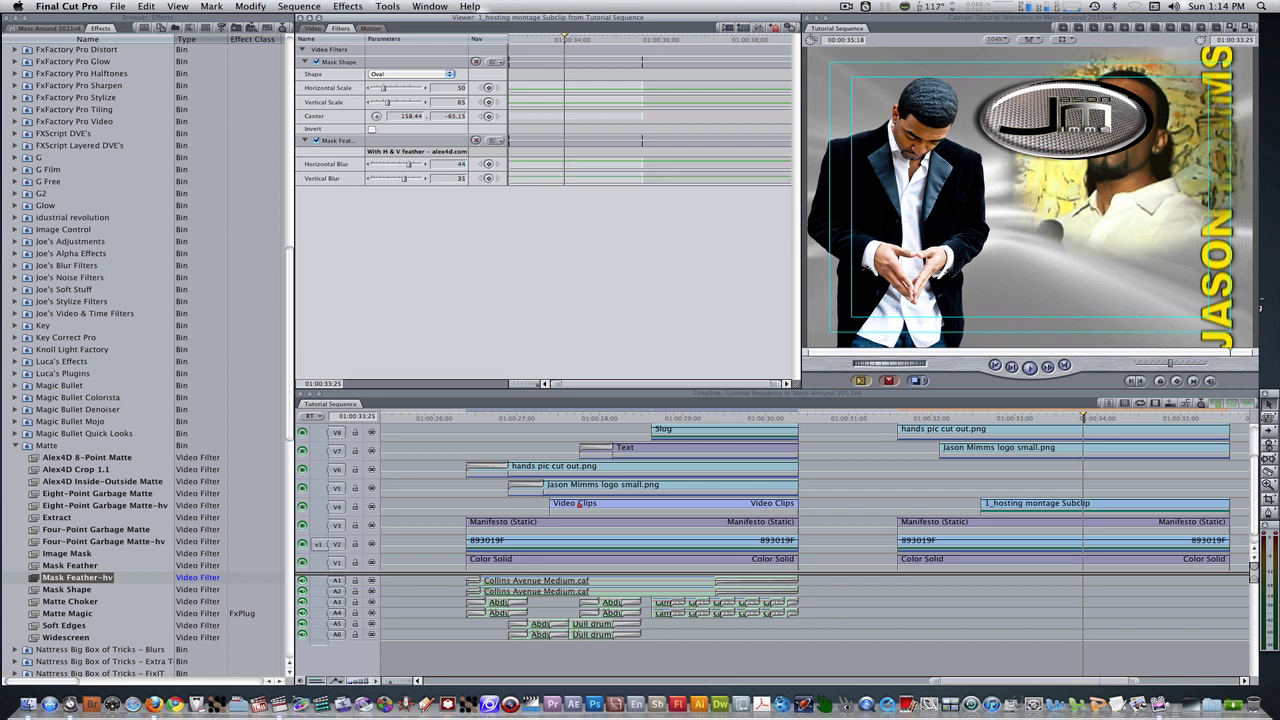
{"action": "left_click", "coordinate": [102, 30]}
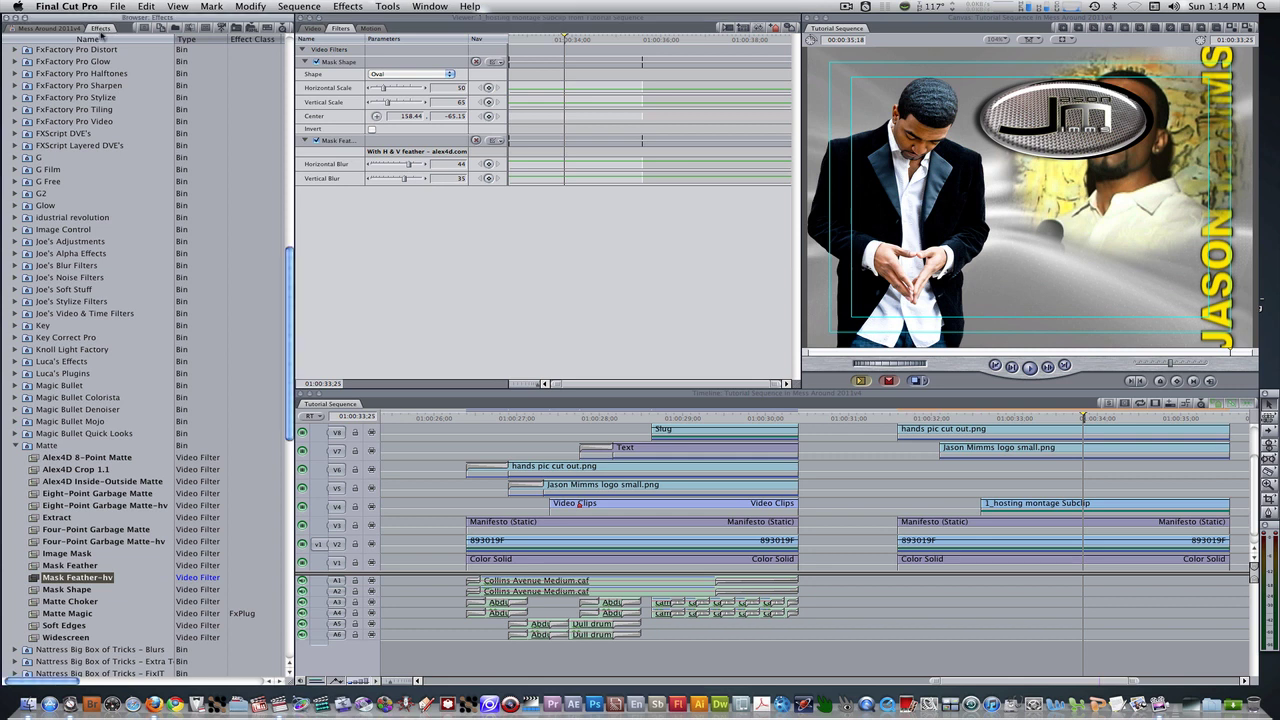
{"action": "left_click", "coordinate": [15, 229]}
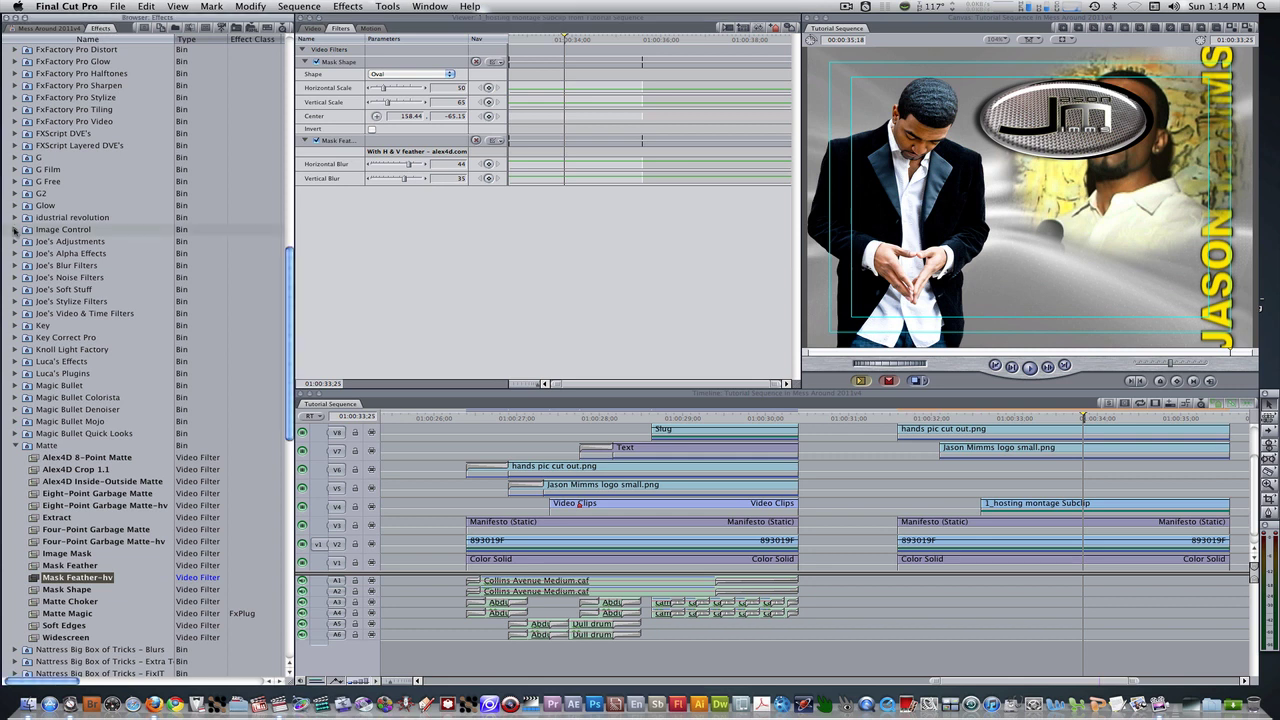
Step: Apply the Image Control Tint filter to the montage clip and scale it to 50
{"action": "left_click_drag", "start_coordinate": [45, 458], "coordinate": [428, 335]}
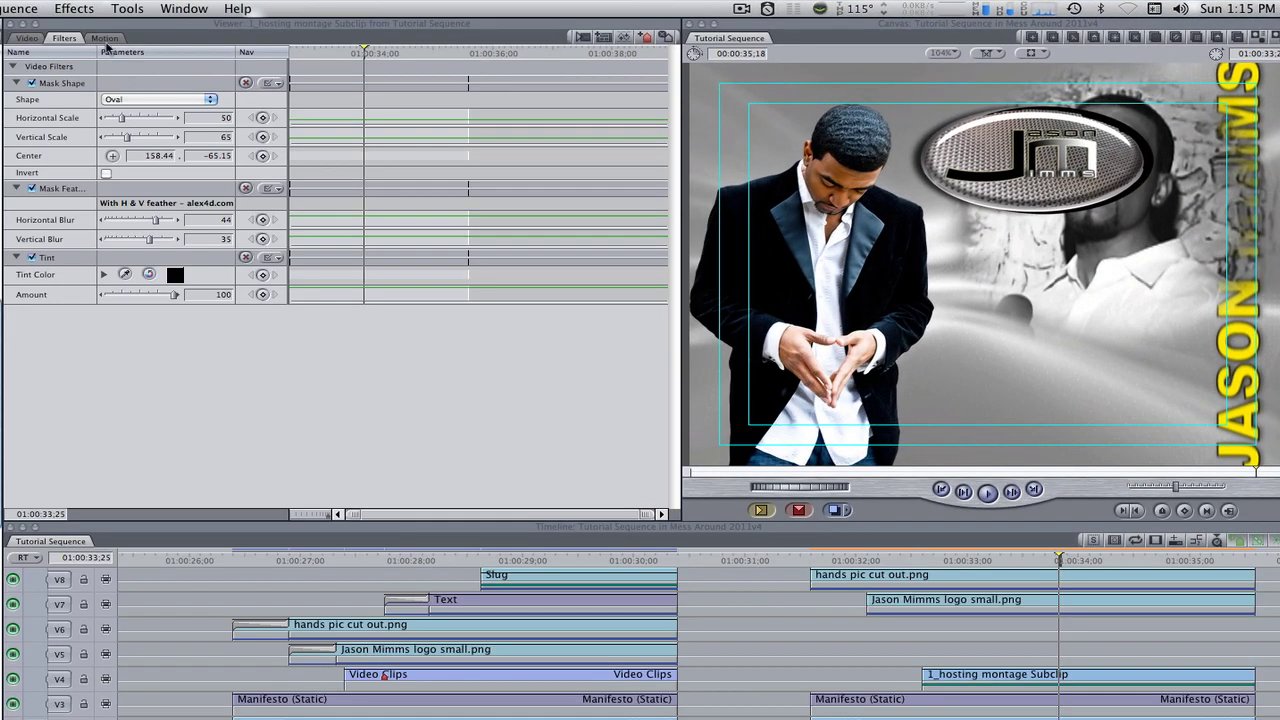
{"action": "left_click", "coordinate": [372, 29]}
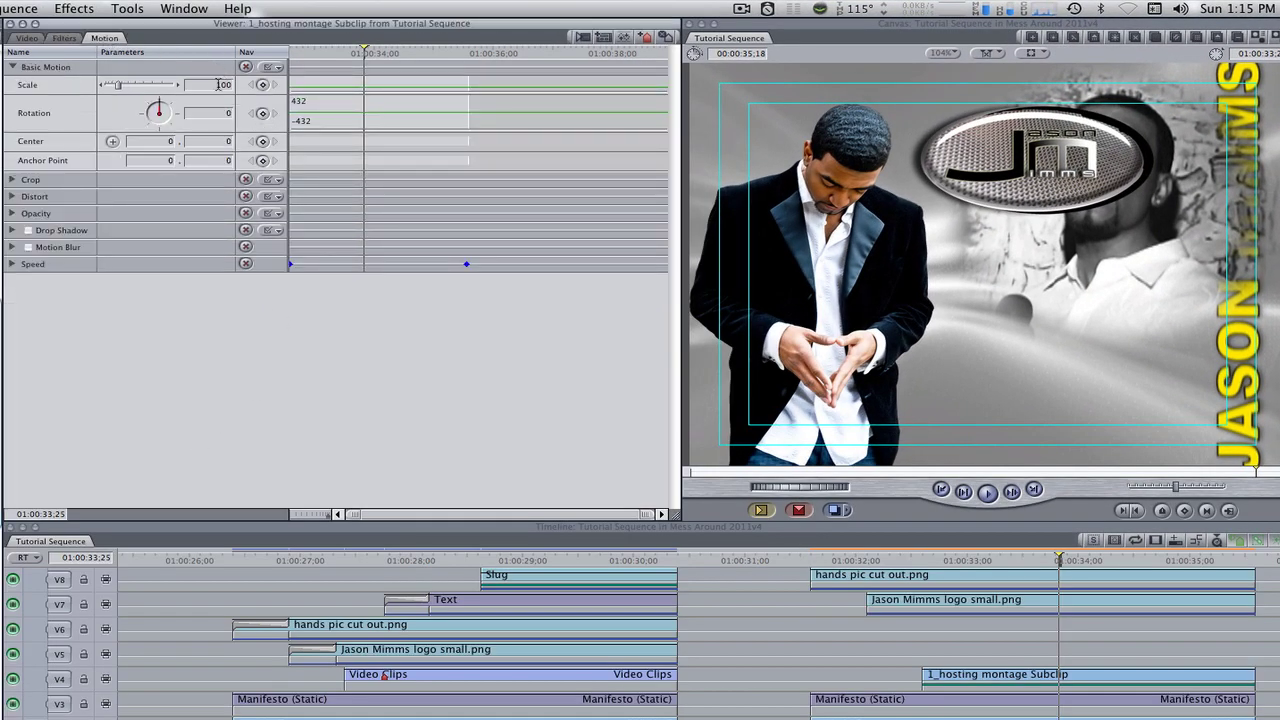
{"action": "type", "text": "50"}
{"action": "key", "text": "Return"}
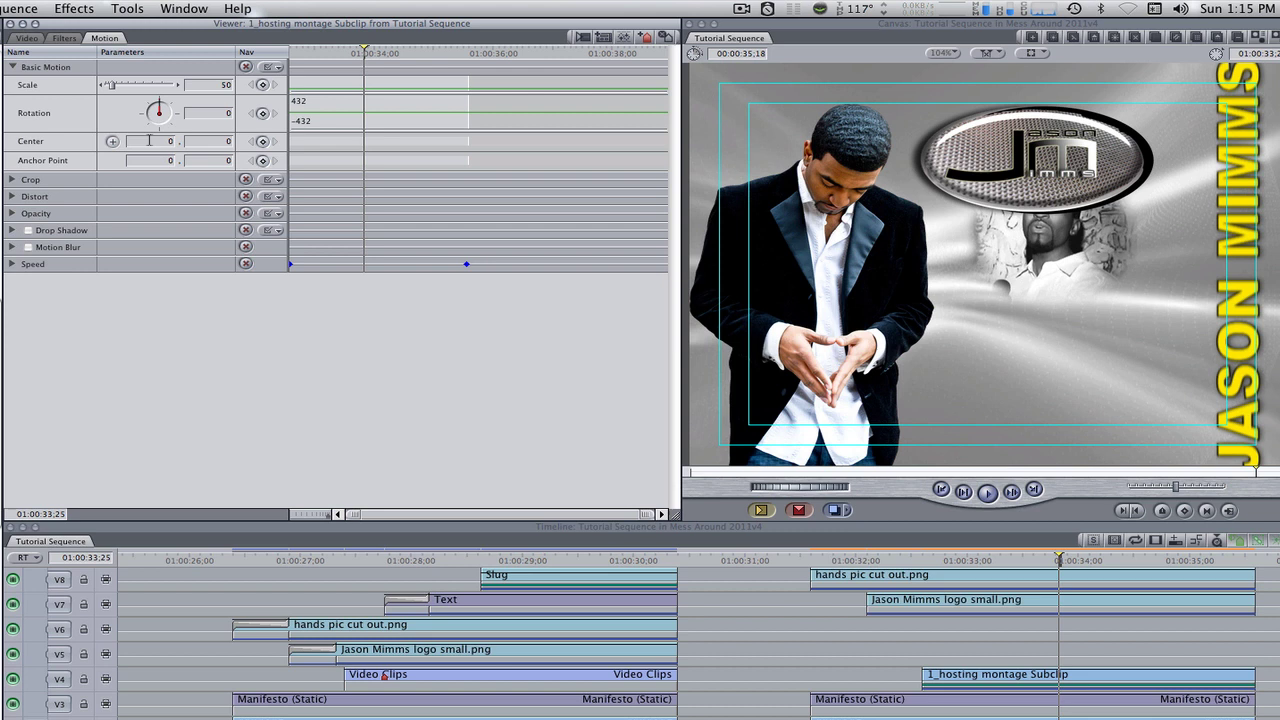
Step: Move the montage clip's centre to 63, 49, beneath the logo
{"action": "left_click", "coordinate": [149, 140]}
{"action": "type", "text": "63"}
{"action": "key", "text": "Tab"}
{"action": "type", "text": "49"}
{"action": "key", "text": "Return"}
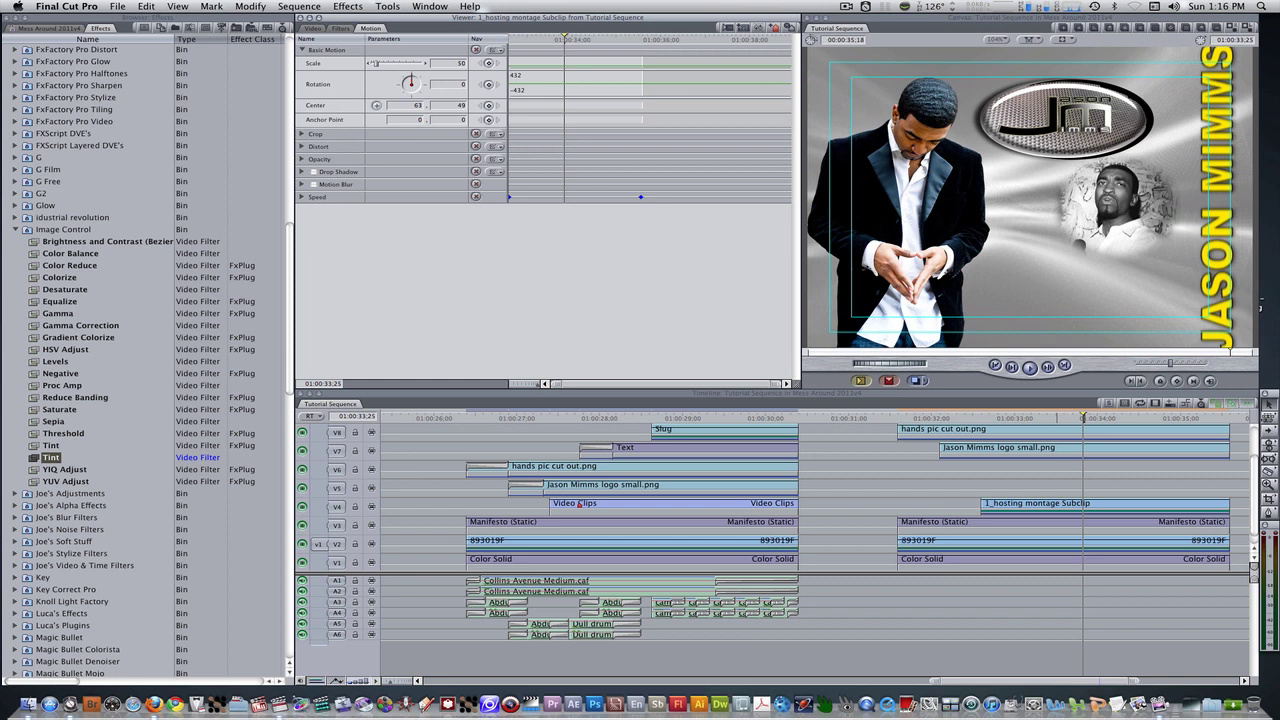
Step: Place the 2_Better intro clip on V5 and paste the hosting montage's Basic Motion and Filters onto it
{"action": "left_click", "coordinate": [46, 29]}
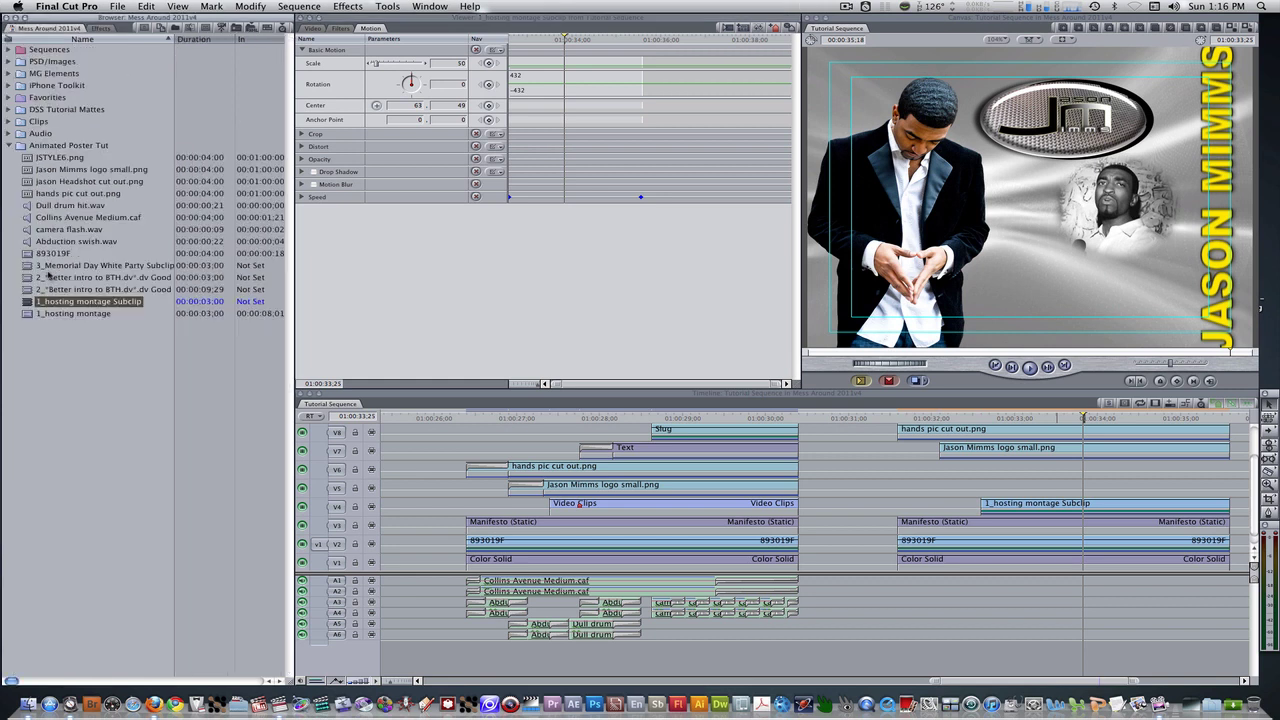
{"action": "left_click_drag", "start_coordinate": [27, 277], "coordinate": [1052, 504]}
{"action": "right_click", "coordinate": [1052, 505]}
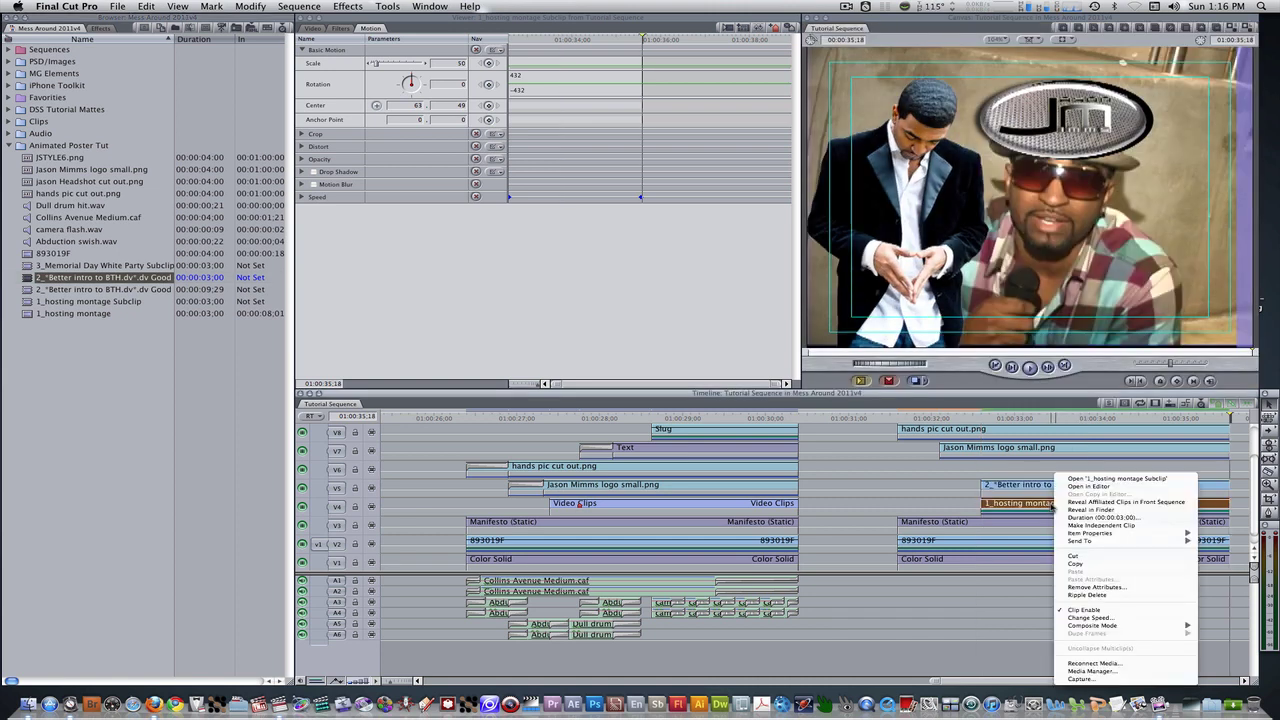
{"action": "left_click", "coordinate": [1072, 564]}
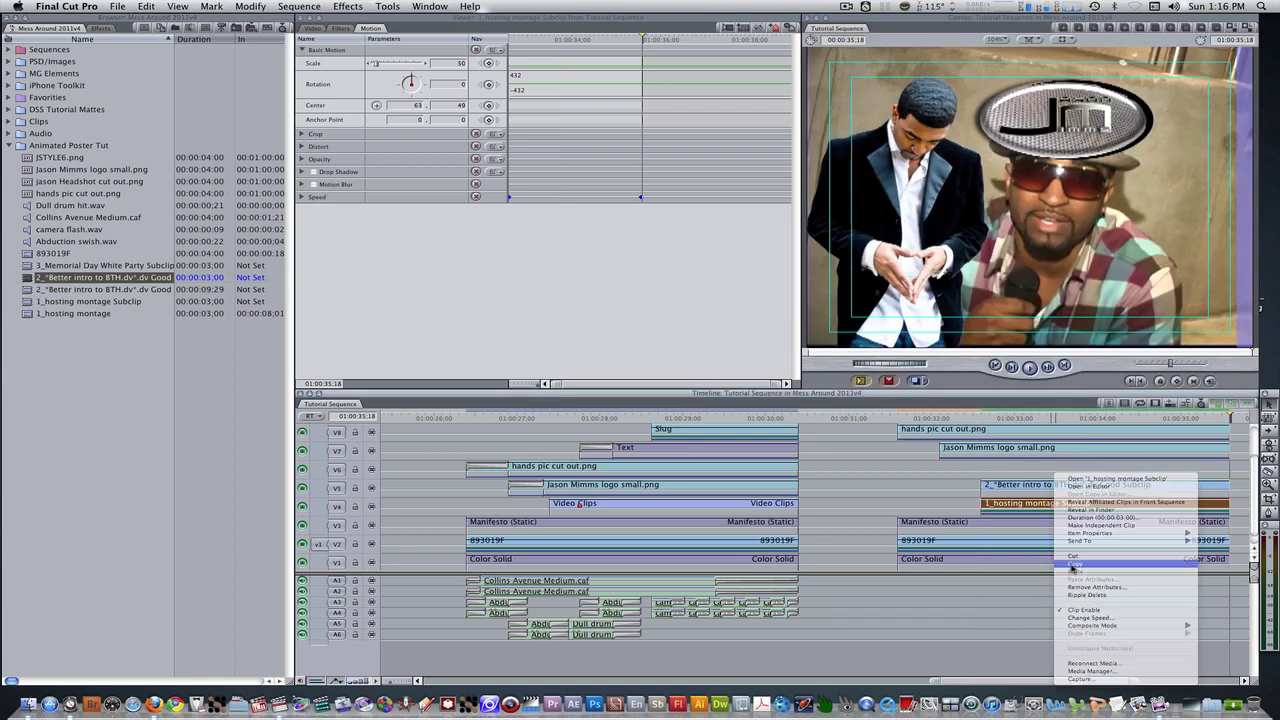
{"action": "left_click", "coordinate": [1028, 484]}
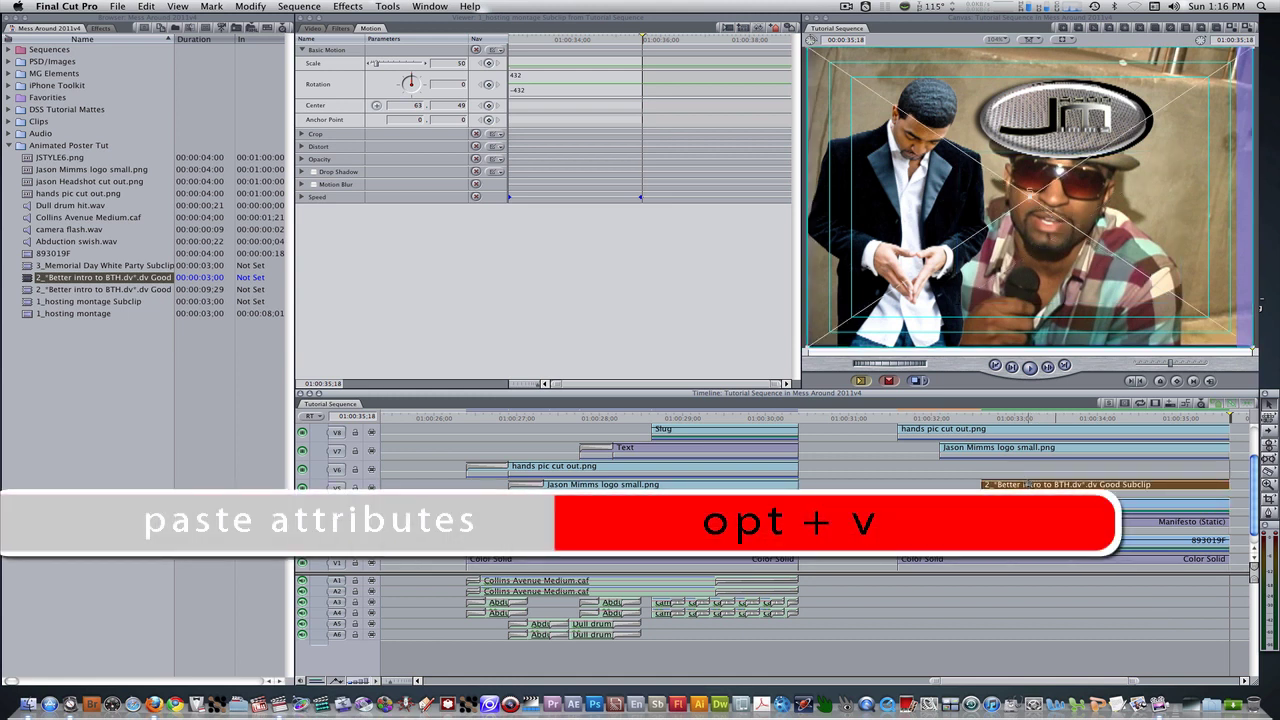
{"action": "key", "text": "alt+v"}
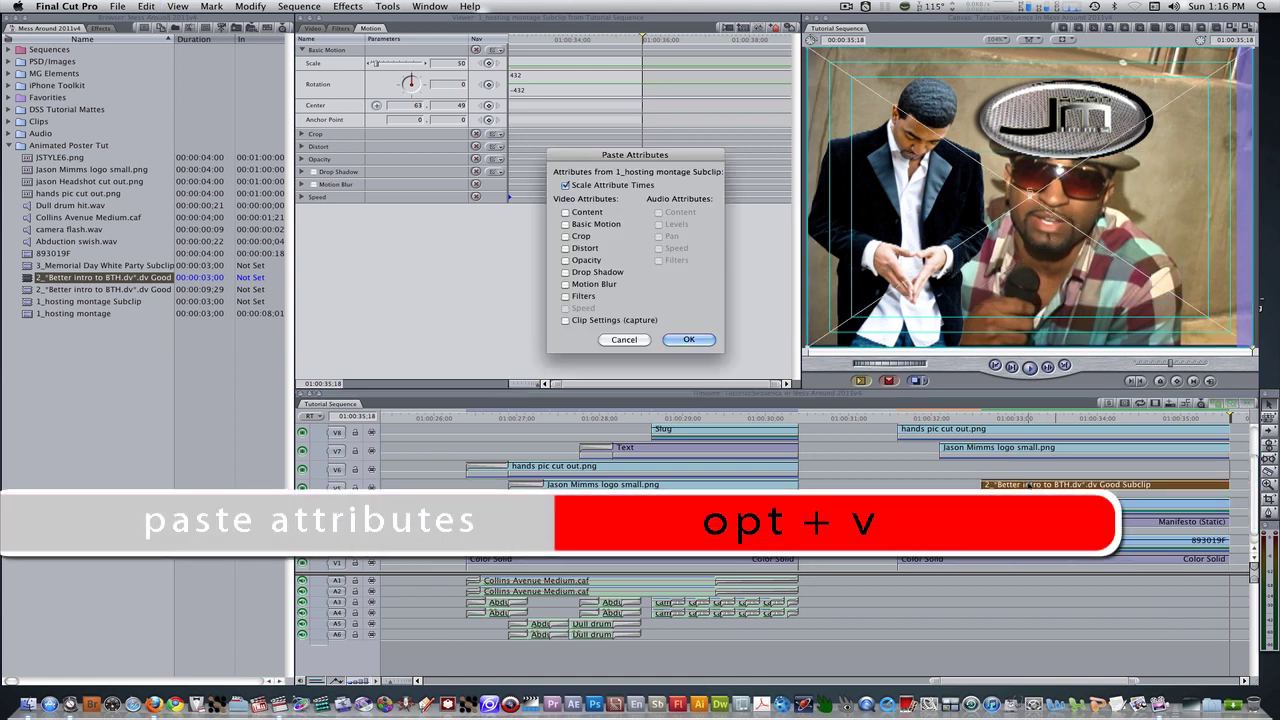
{"action": "left_click", "coordinate": [566, 224]}
{"action": "left_click", "coordinate": [566, 296]}
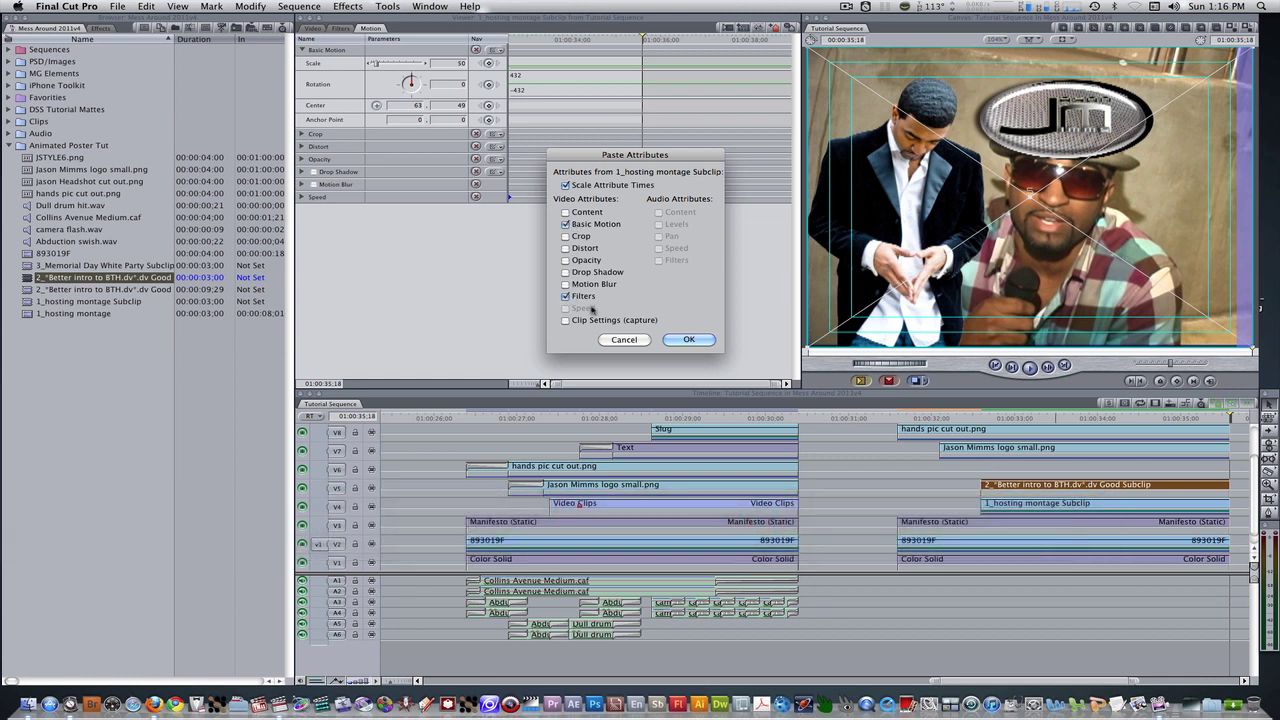
{"action": "left_click", "coordinate": [690, 340]}
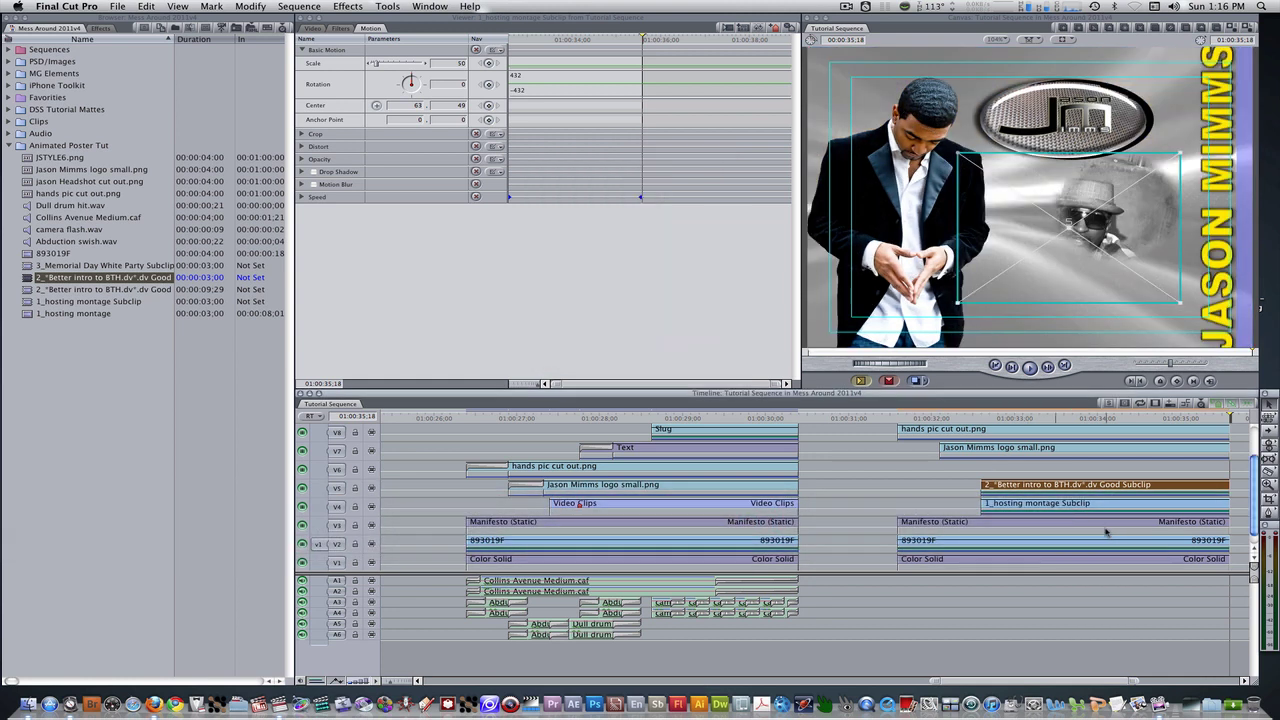
Step: Move the Better intro clip's mask centre to 79.76, -62.28
{"action": "double_click", "coordinate": [1024, 486]}
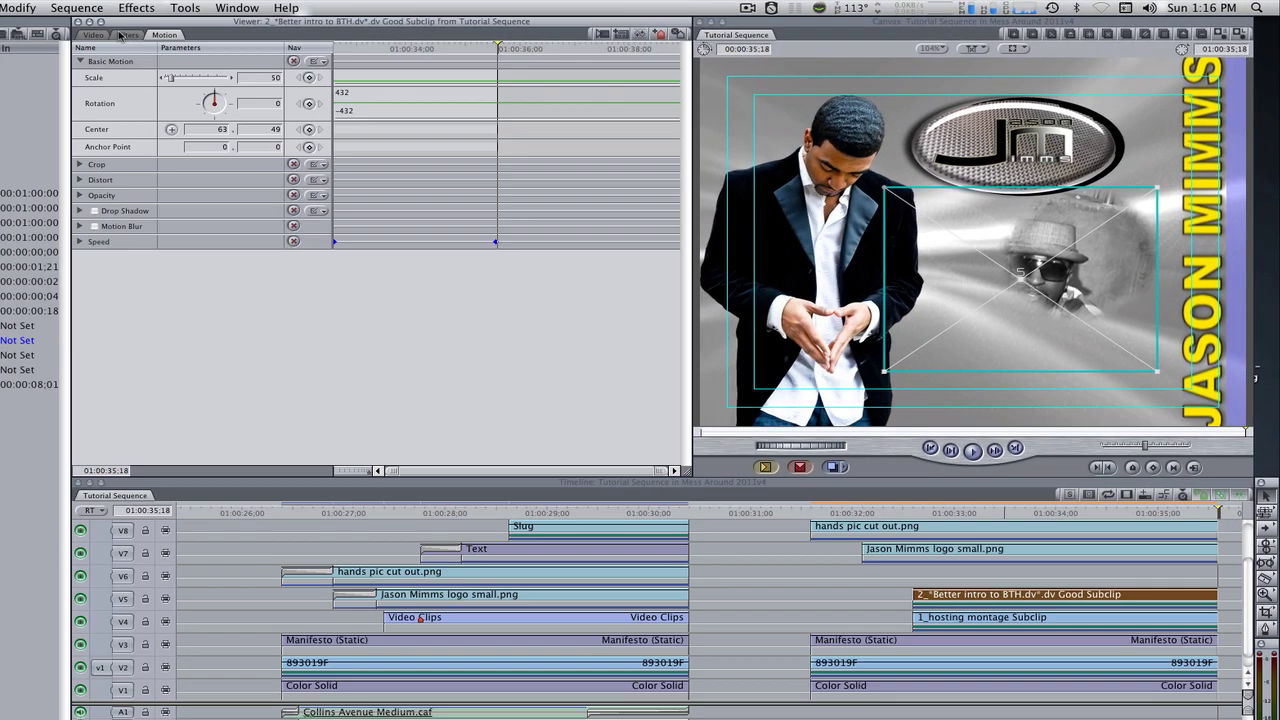
{"action": "left_click", "coordinate": [336, 28]}
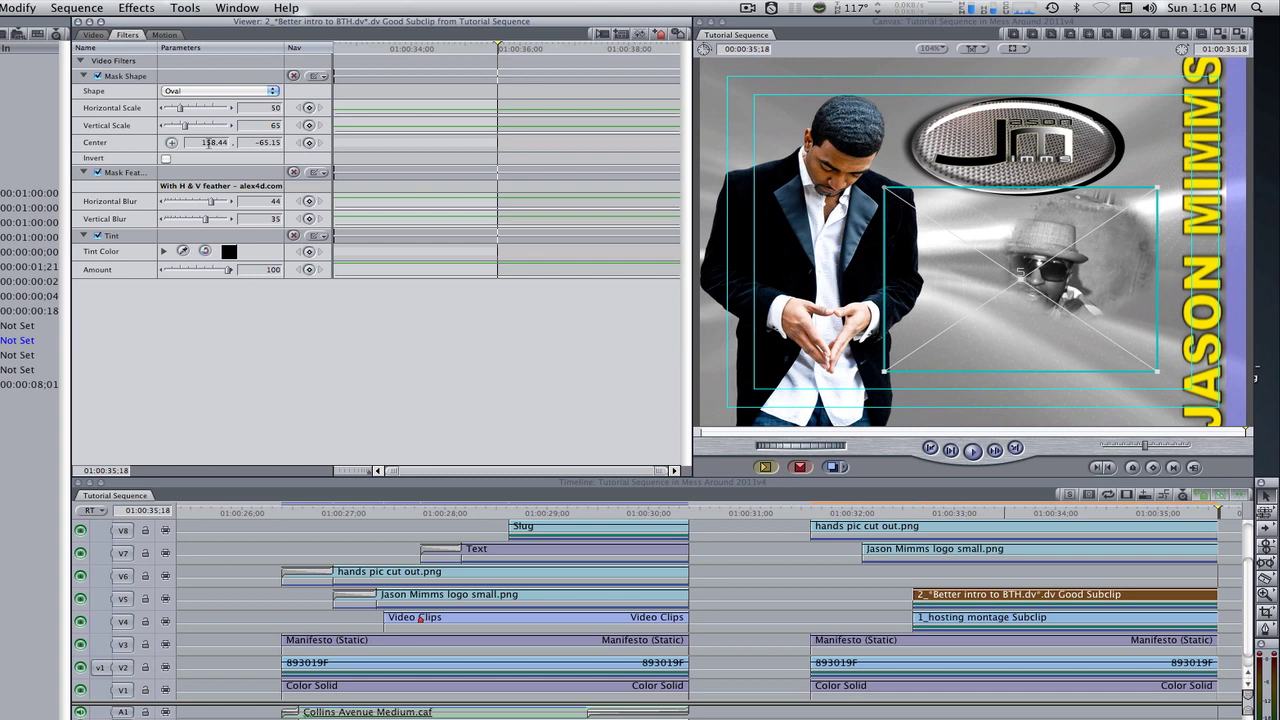
{"action": "left_click", "coordinate": [212, 142]}
{"action": "type", "text": "79.76"}
{"action": "key", "text": "Tab"}
{"action": "type", "text": "-62.28"}
{"action": "key", "text": "Return"}
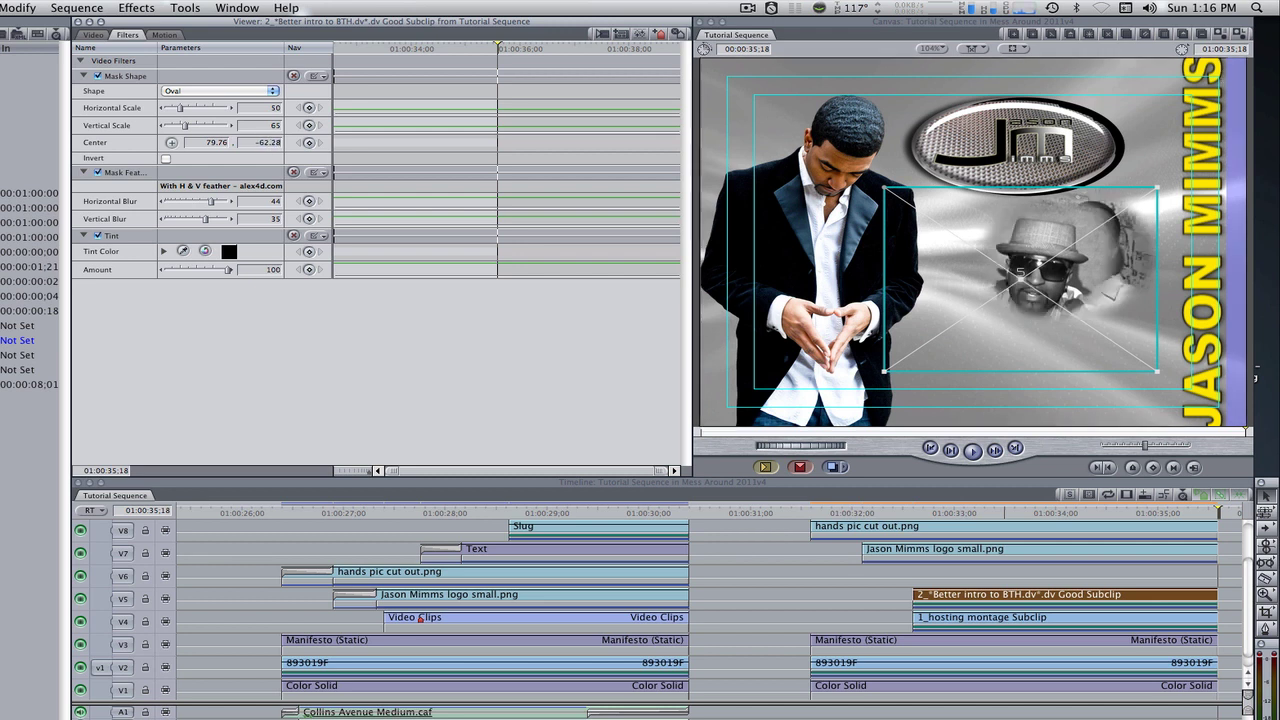
Step: Set the Better intro clip's centre value to 158, then drop the 3_Memorial Day White Party Subclip onto V6
{"action": "left_click", "coordinate": [166, 35]}
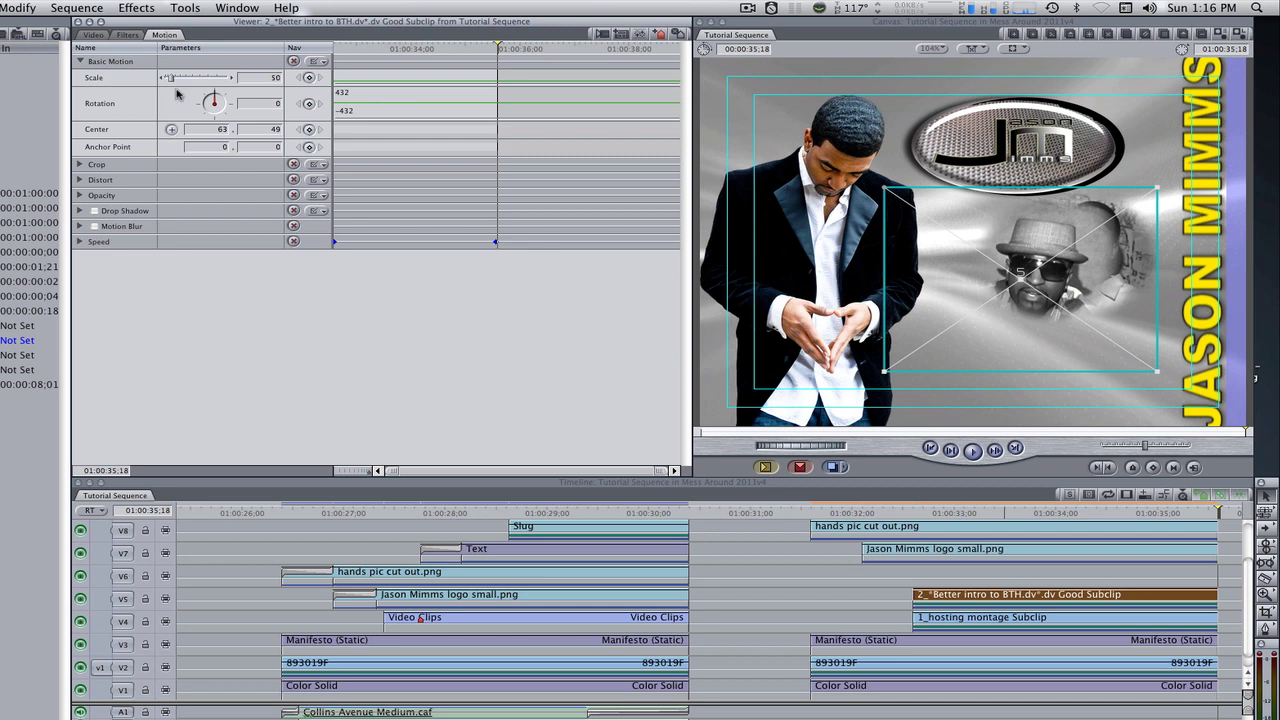
{"action": "double_click", "coordinate": [263, 129]}
{"action": "type", "text": "158"}
{"action": "key", "text": "Return"}
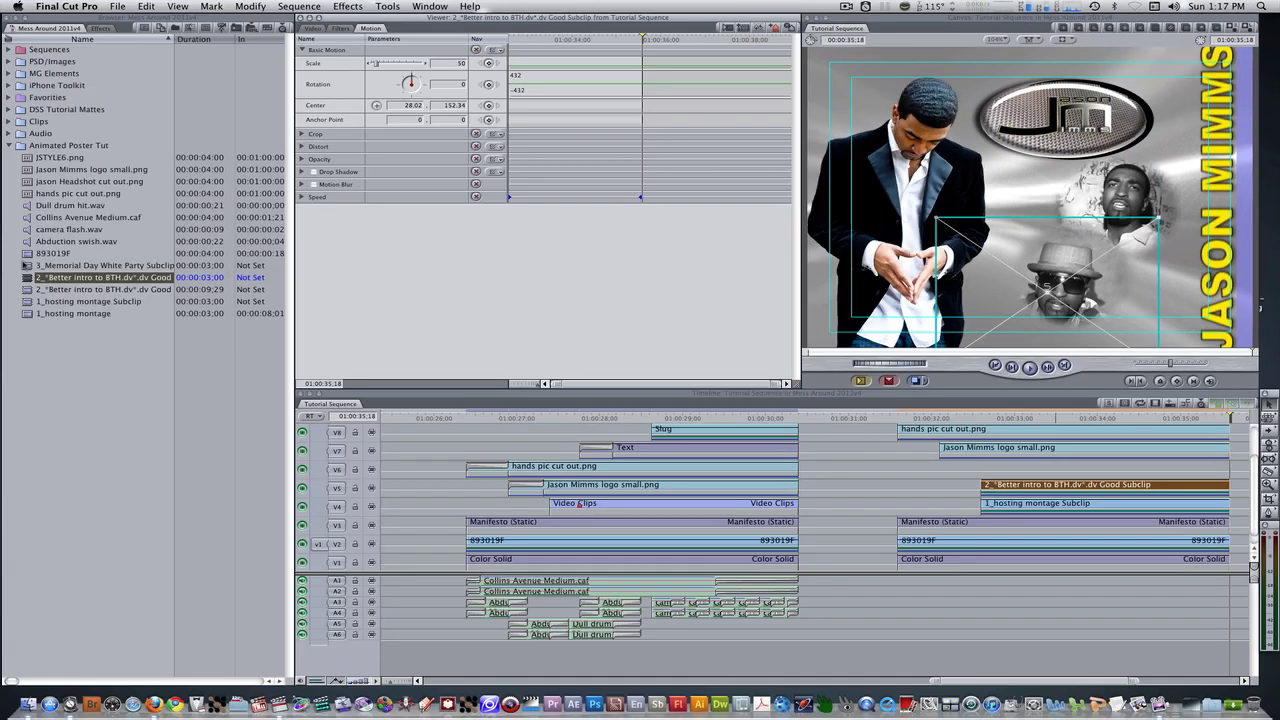
{"action": "left_click_drag", "start_coordinate": [28, 266], "coordinate": [982, 462]}
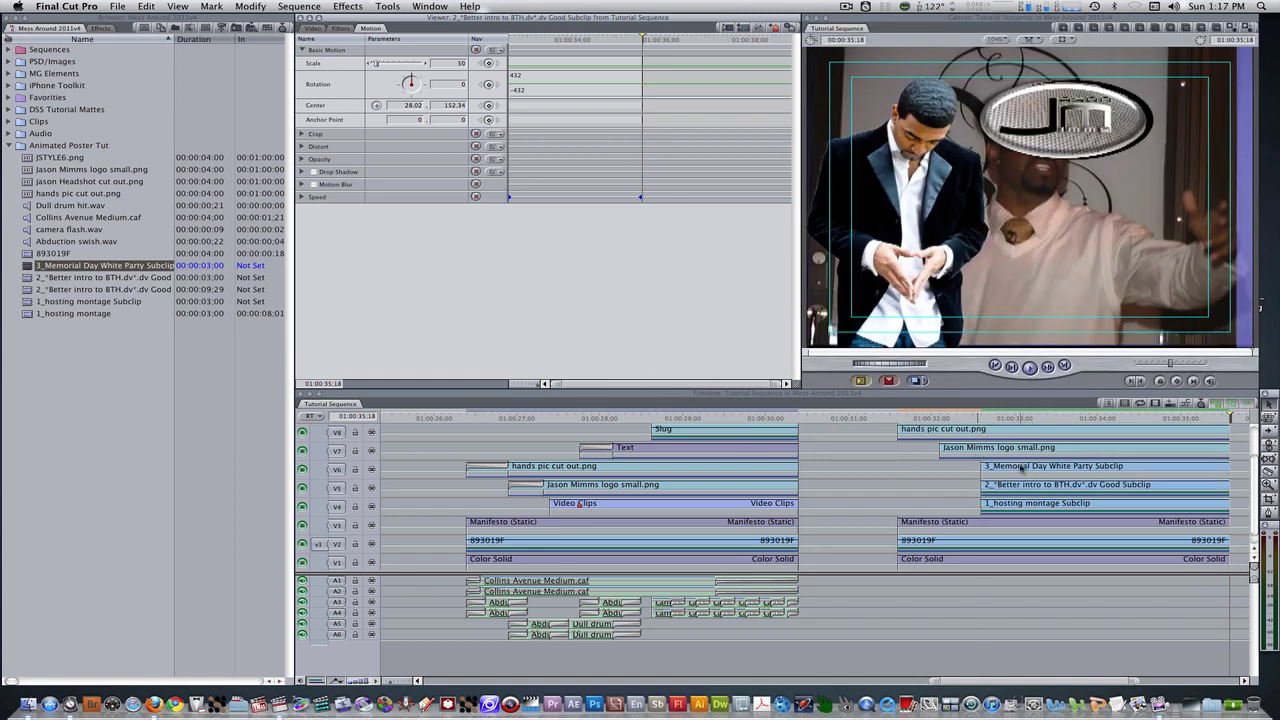
Step: Paste Basic Motion and Filters onto the Memorial Day clip on V6 and open it in the Viewer
{"action": "left_click", "coordinate": [1023, 467]}
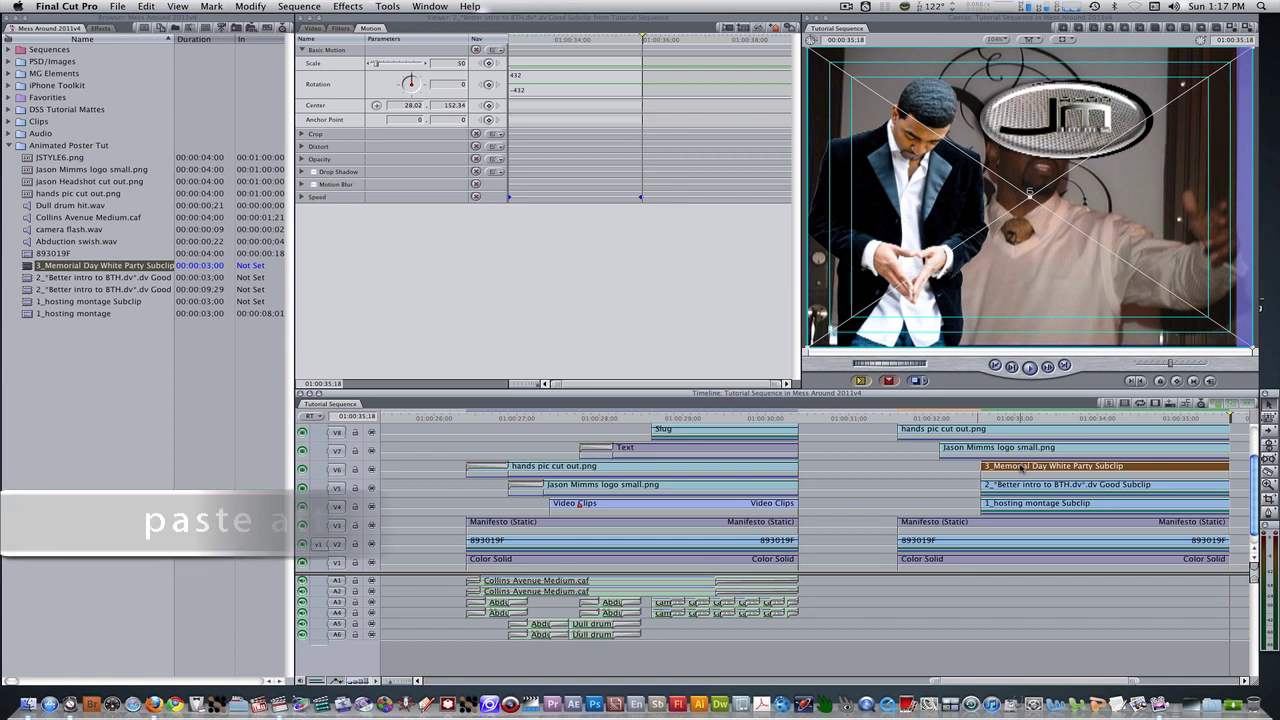
{"action": "key", "text": "alt+v"}
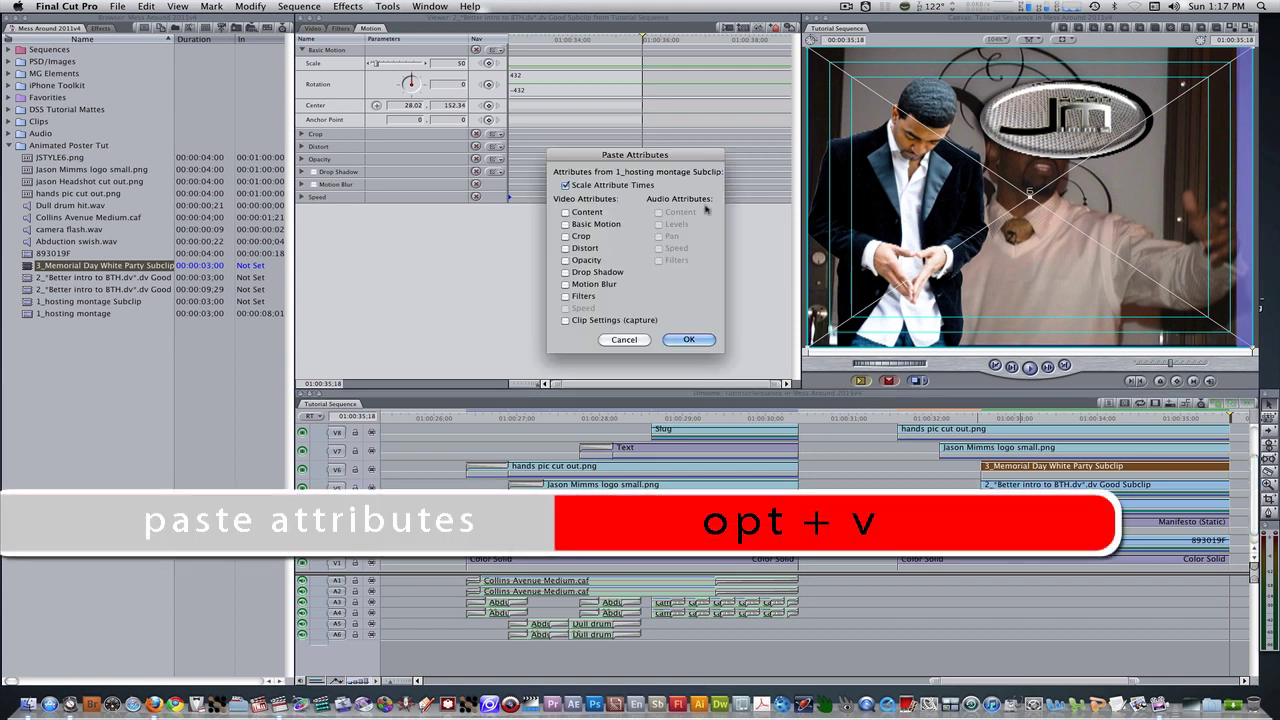
{"action": "left_click", "coordinate": [566, 224]}
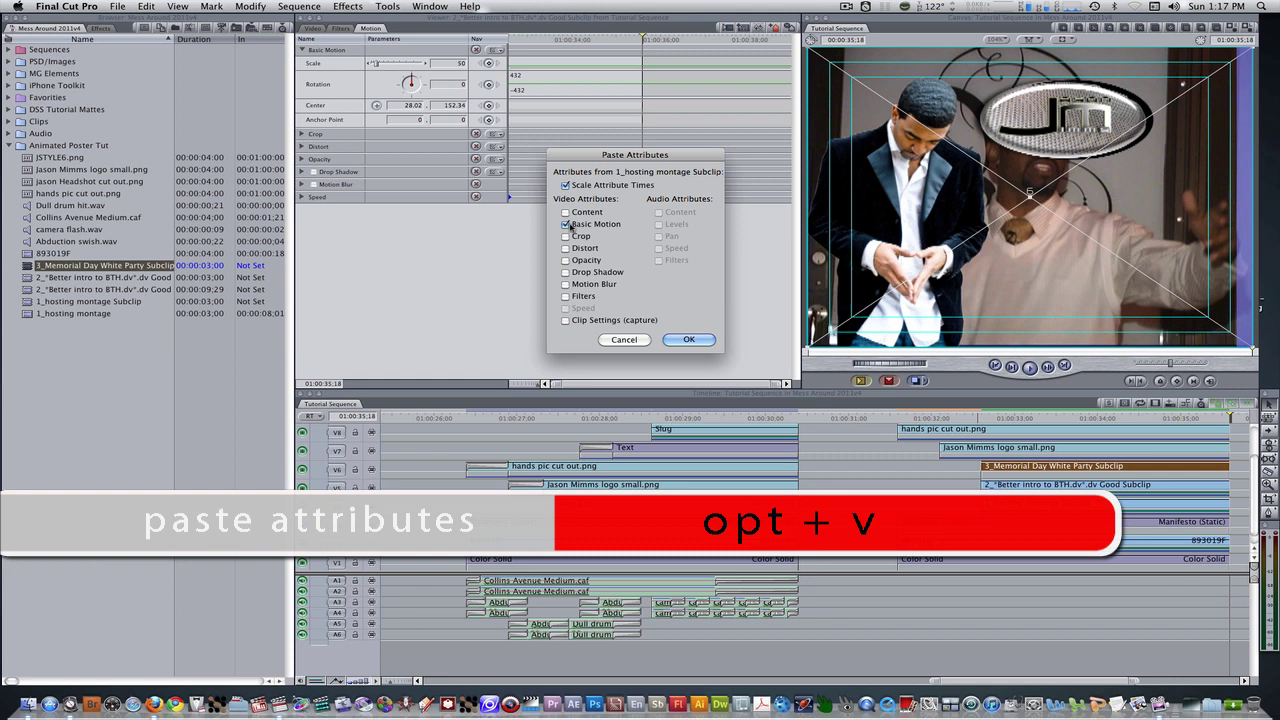
{"action": "left_click", "coordinate": [566, 296]}
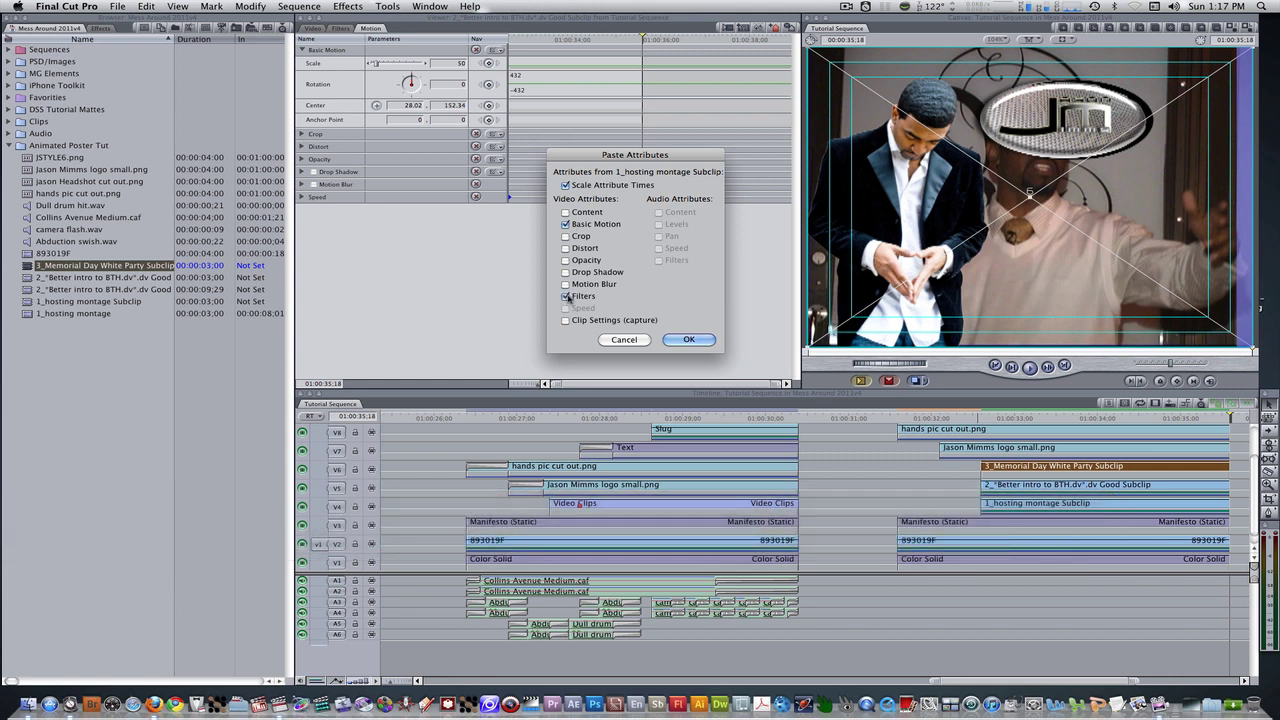
{"action": "left_click", "coordinate": [689, 340]}
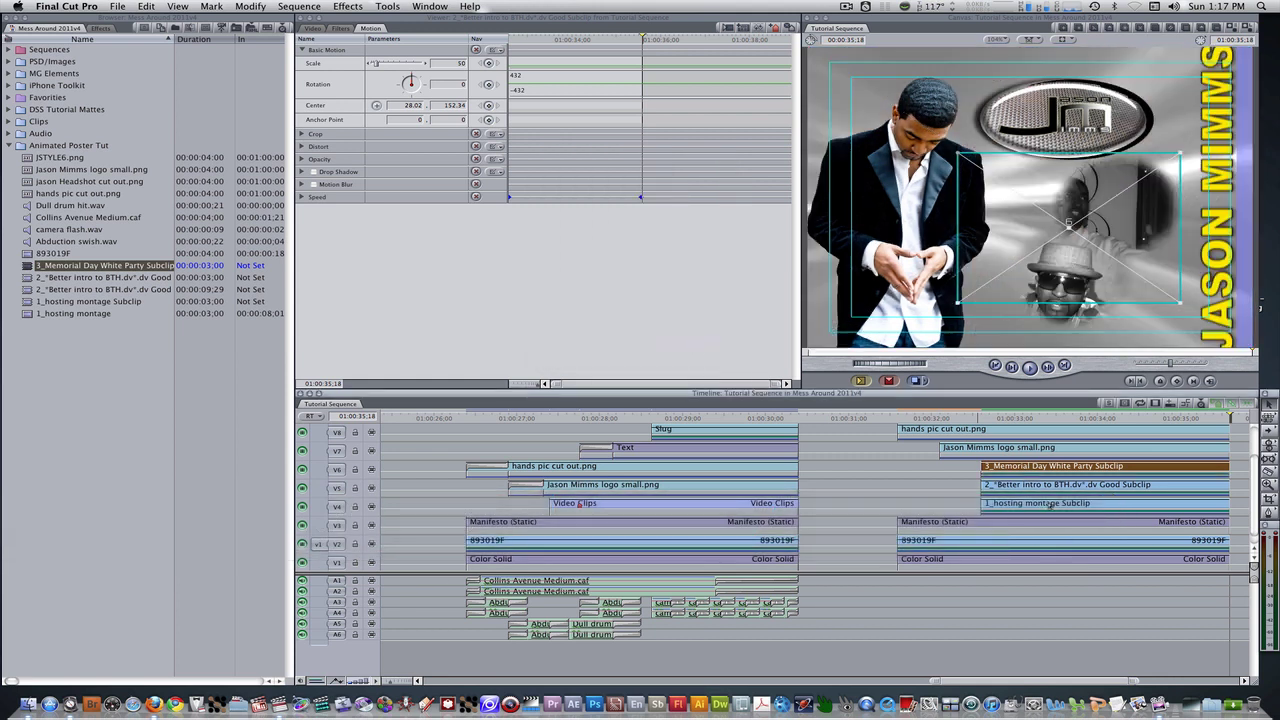
{"action": "double_click", "coordinate": [1035, 477]}
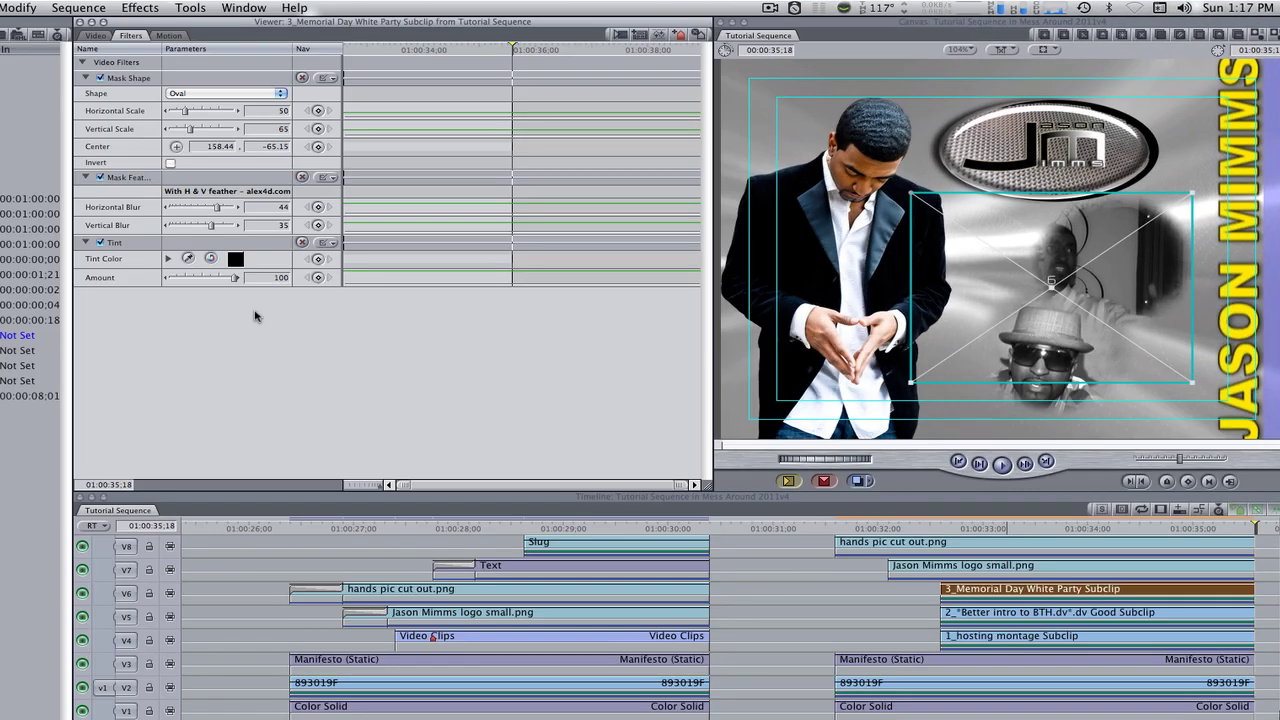
Step: Set the Memorial Day clip's mask centre to 14.6, -72.85
{"action": "left_click", "coordinate": [214, 146]}
{"action": "key", "text": "Tab"}
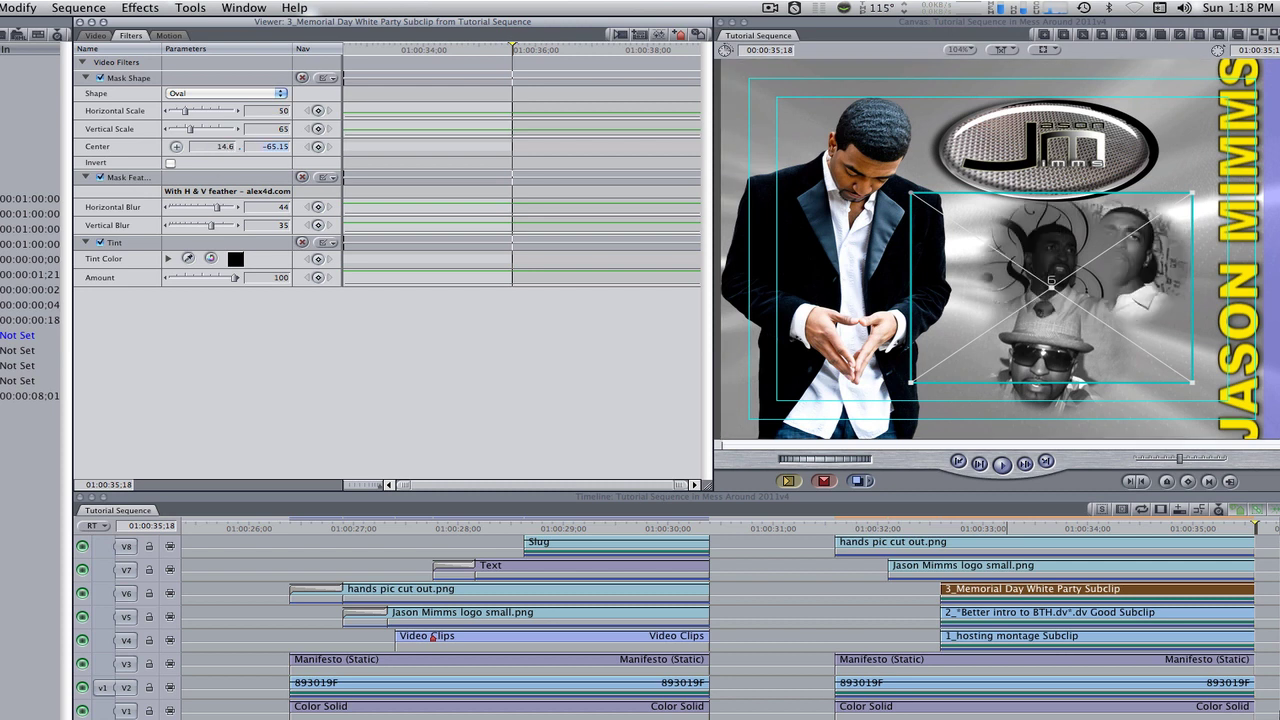
{"action": "type", "text": "-72.85"}
{"action": "key", "text": "Return"}
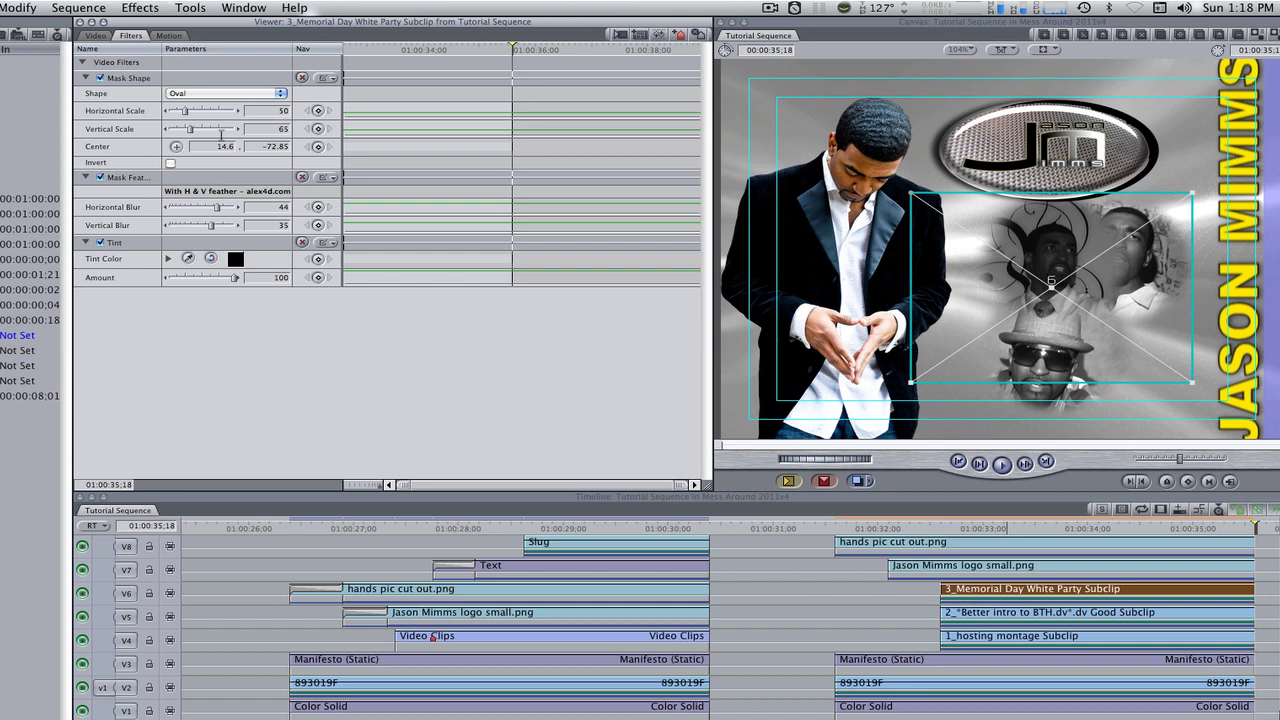
Step: Move the Memorial Day clip's centre to -33.7, 40.91
{"action": "left_click", "coordinate": [169, 36]}
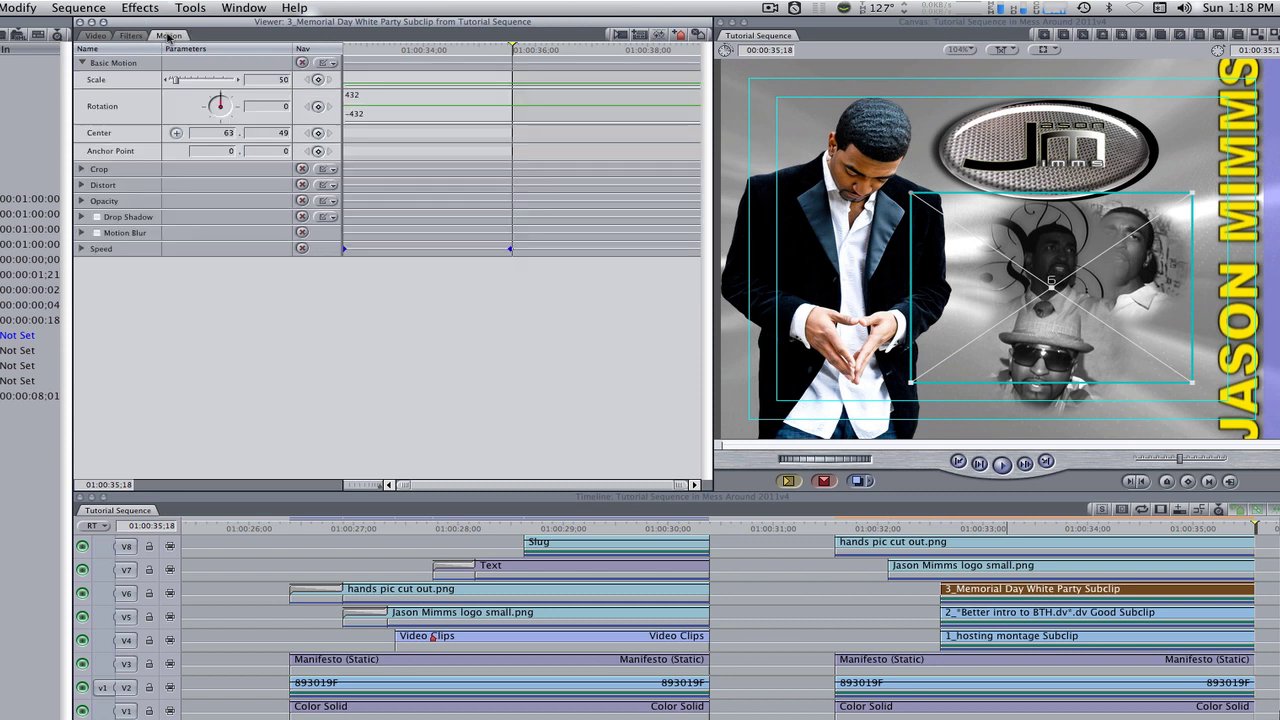
{"action": "left_click", "coordinate": [226, 133]}
{"action": "type", "text": "-33.7"}
{"action": "key", "text": "Tab"}
{"action": "type", "text": "40.91"}
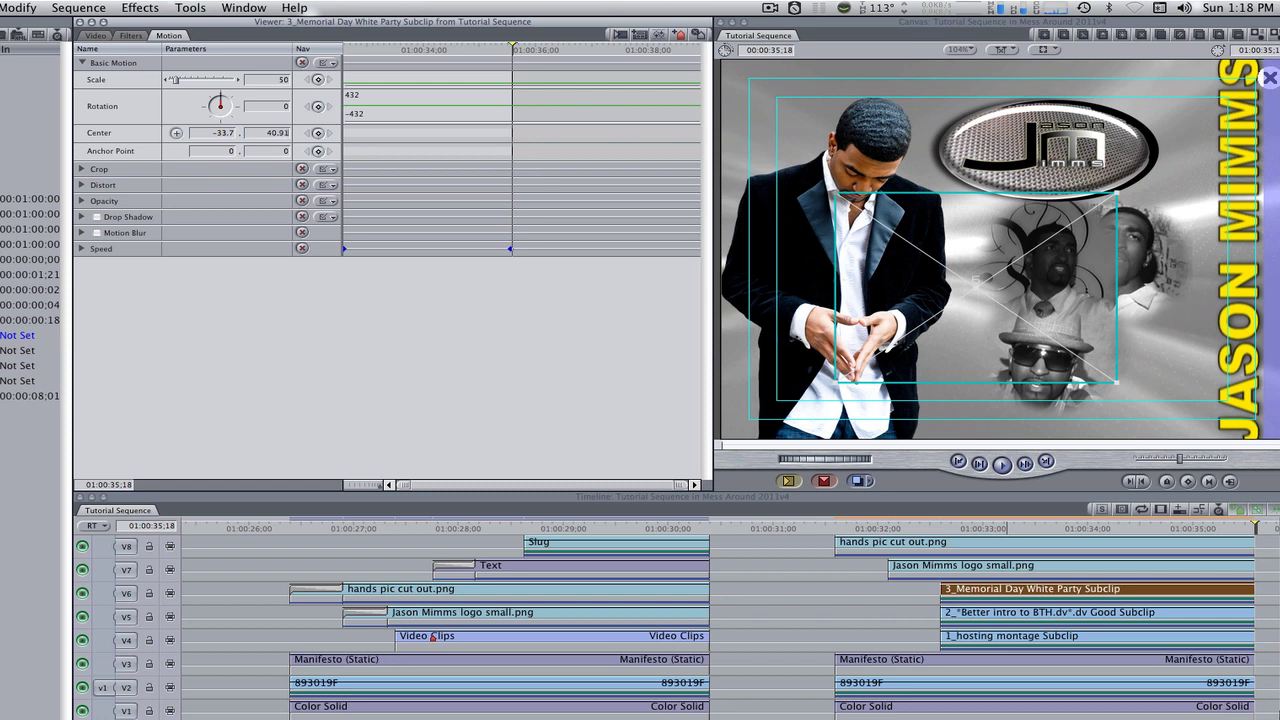
{"action": "key", "text": "Return"}
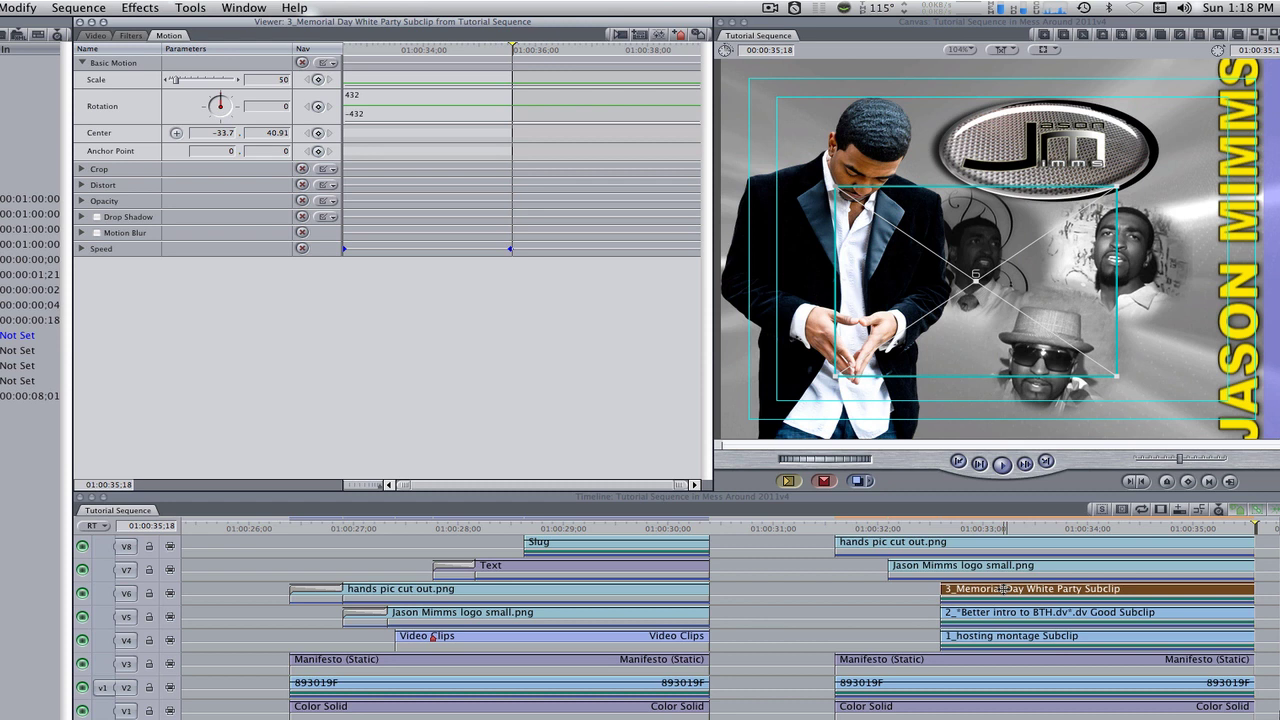
Step: Lower the Memorial Day clip's opacity to 80
{"action": "left_click", "coordinate": [81, 200]}
{"action": "type", "text": "80"}
{"action": "key", "text": "Return"}
Step: Paste the opacity attribute onto the 2_ and 1_ clips on V5 and V4
{"action": "left_click_drag", "start_coordinate": [1022, 620], "coordinate": [1100, 638]}
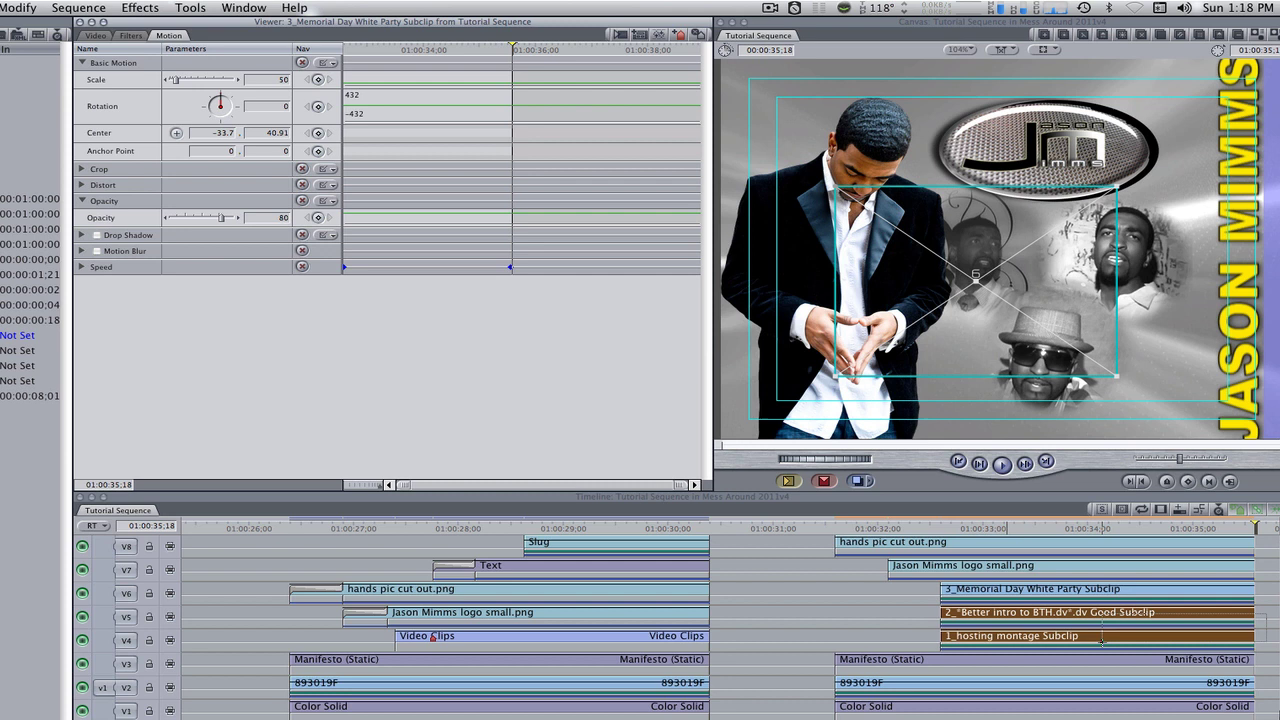
{"action": "right_click", "coordinate": [1100, 638]}
{"action": "left_click", "coordinate": [1110, 624]}
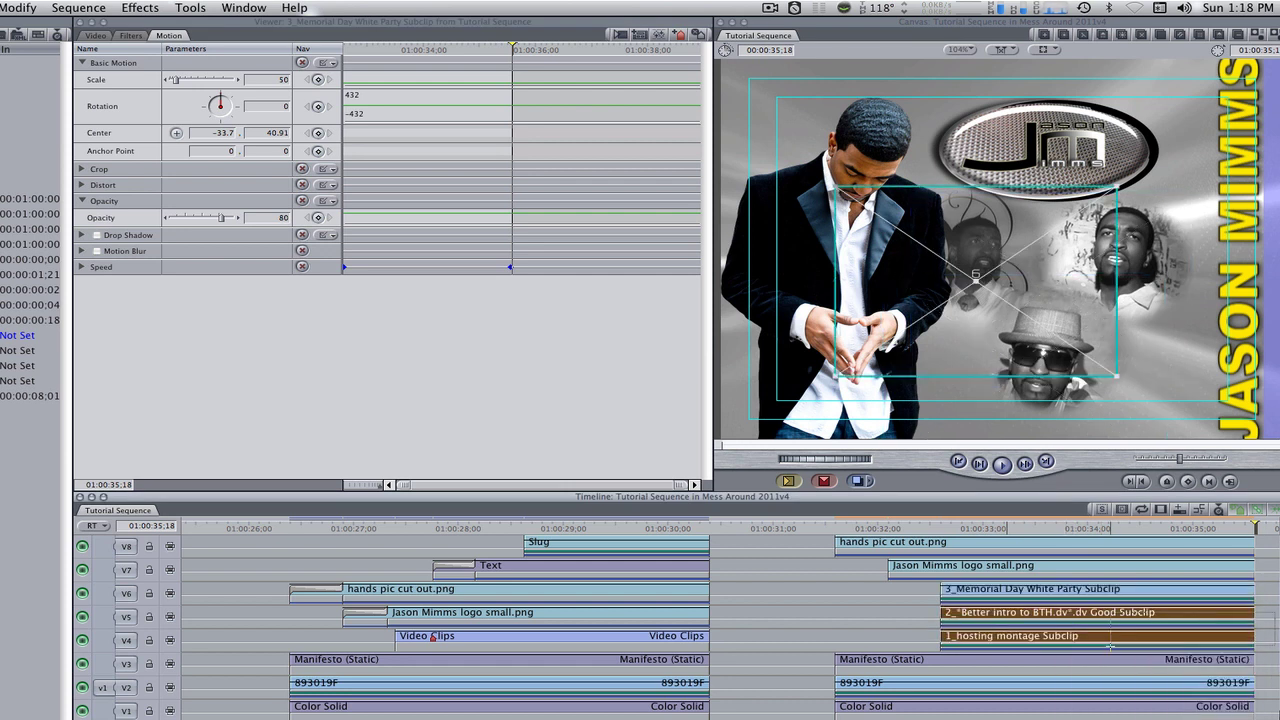
{"action": "left_click", "coordinate": [415, 328]}
{"action": "left_click", "coordinate": [620, 429]}
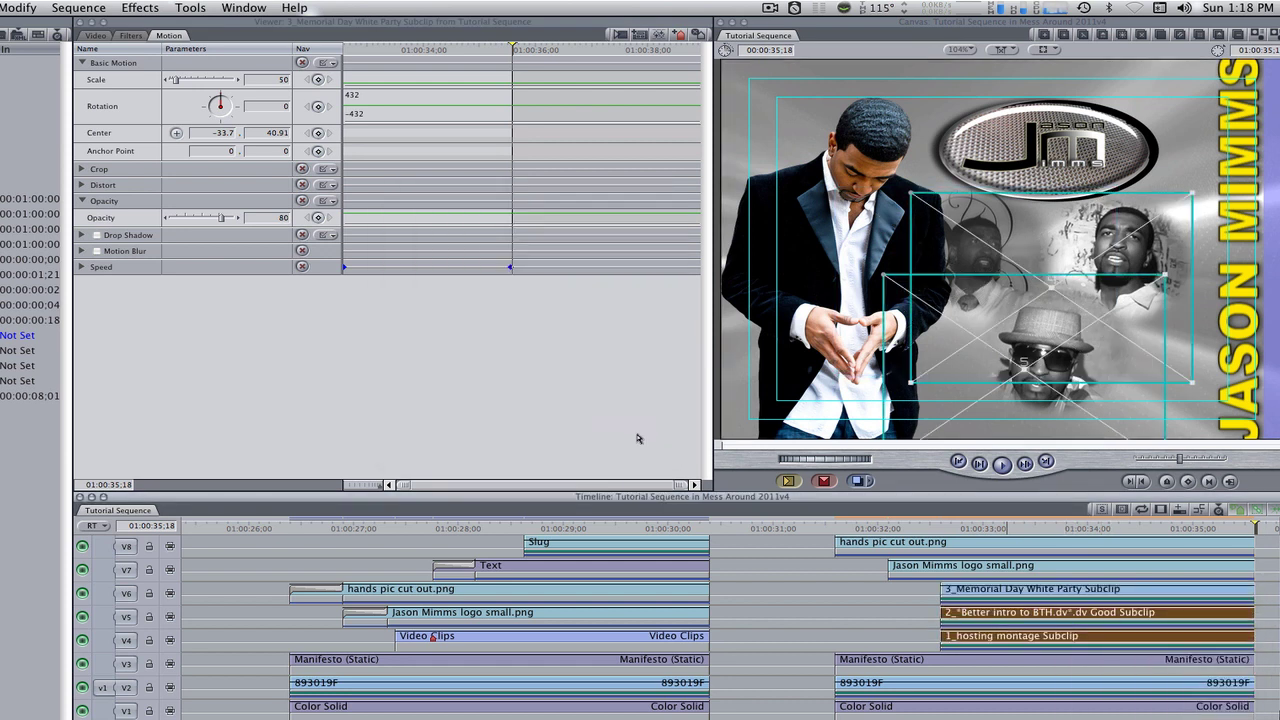
Step: Place a 3D Simulation Cross Zoom + curve transition at the V8 hands clip's start and open its settings
{"action": "key", "text": "super+shift+a"}
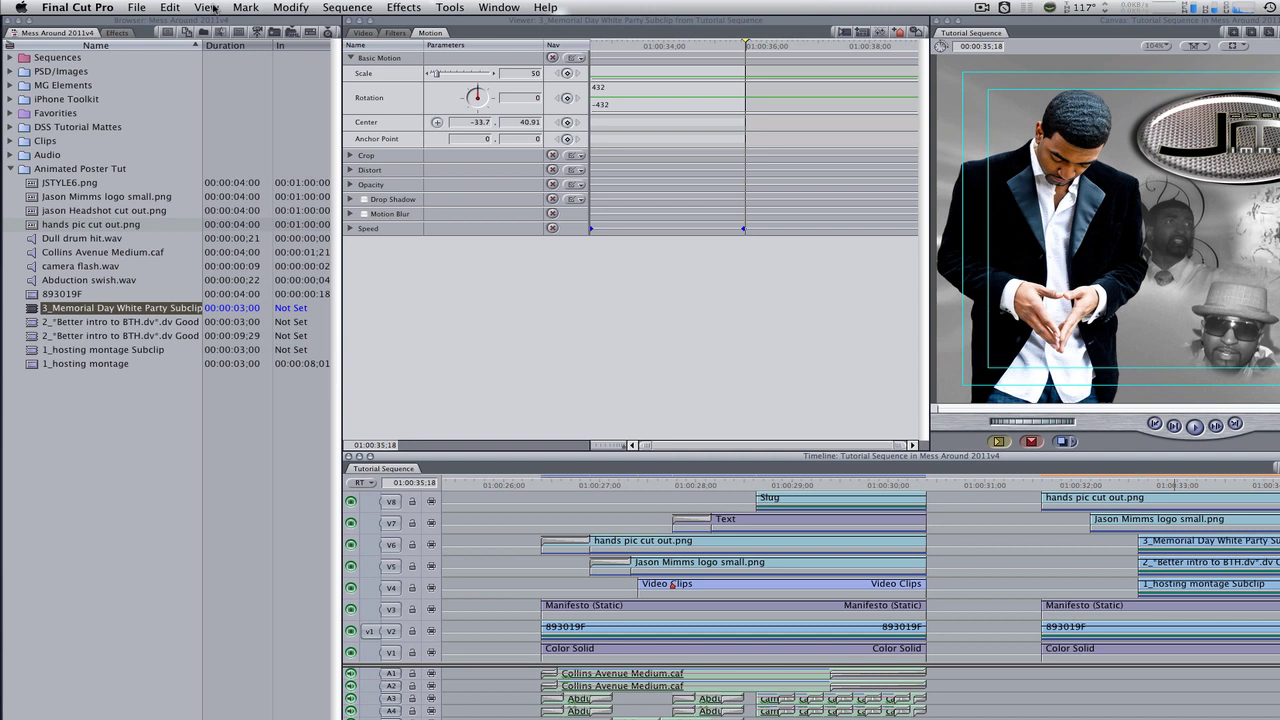
{"action": "left_click", "coordinate": [117, 32]}
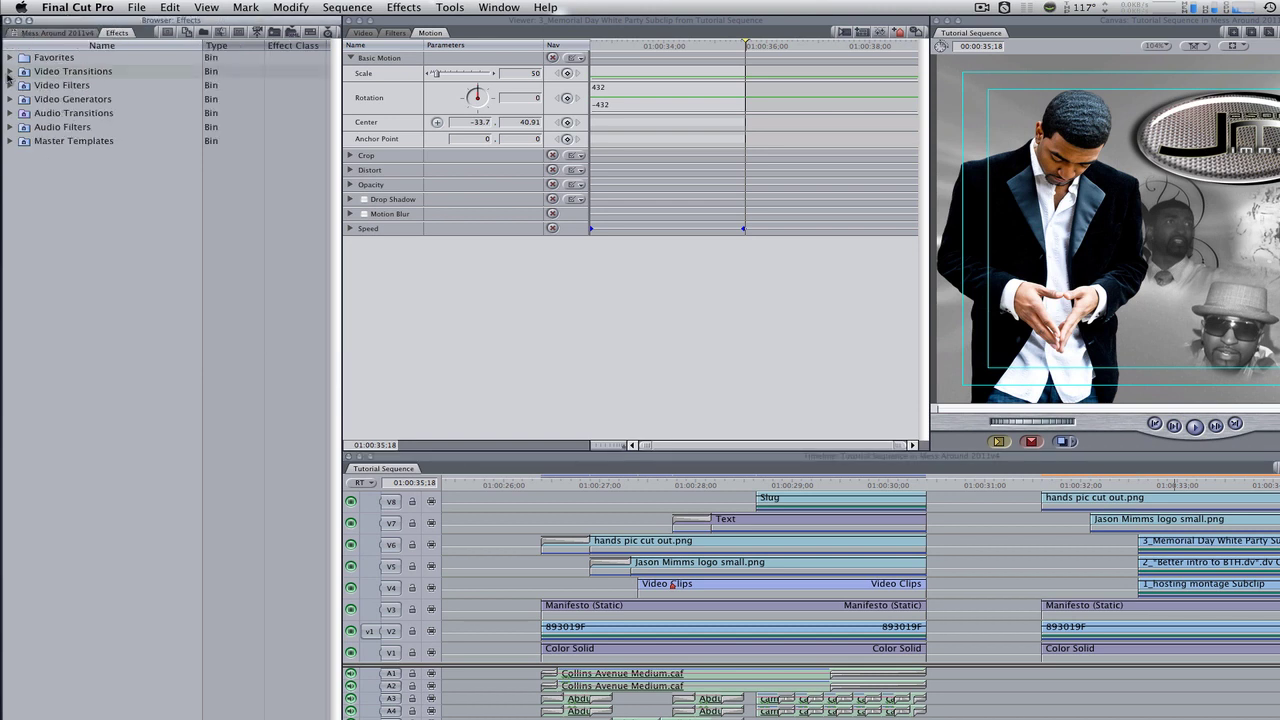
{"action": "left_click", "coordinate": [11, 72]}
{"action": "left_click", "coordinate": [16, 114]}
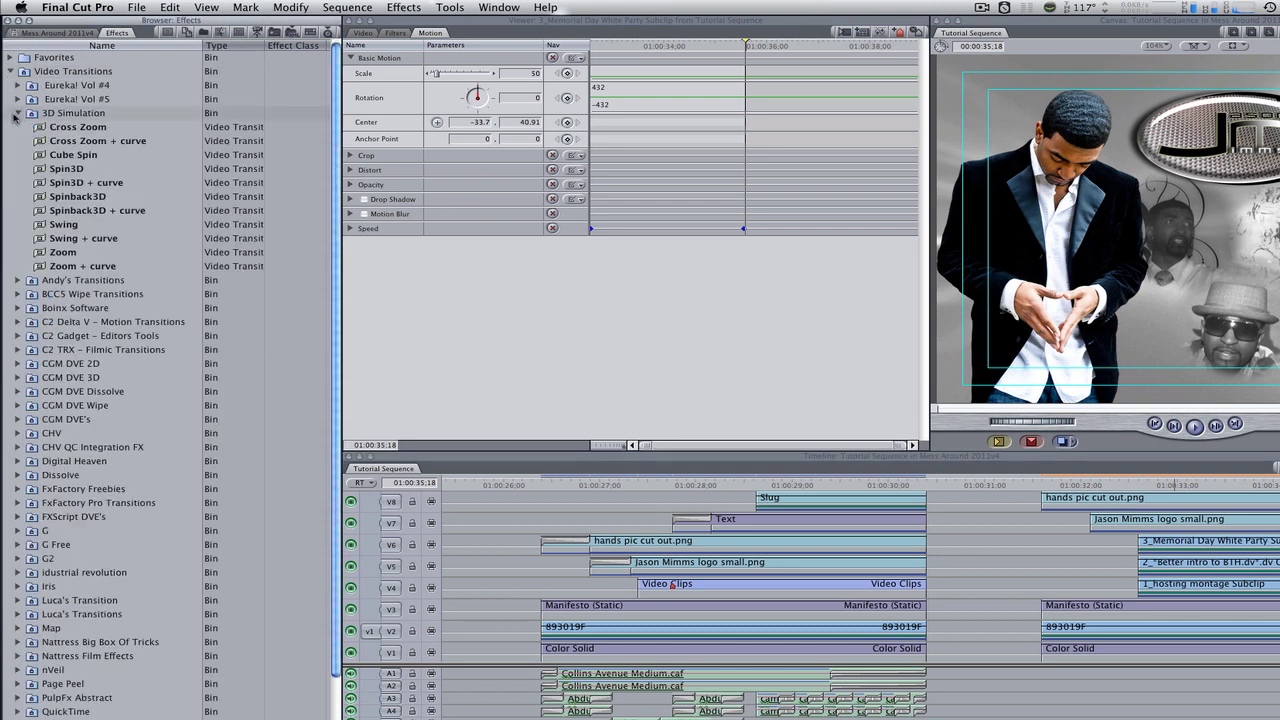
{"action": "left_click", "coordinate": [37, 143]}
{"action": "left_click_drag", "start_coordinate": [37, 143], "coordinate": [1060, 499]}
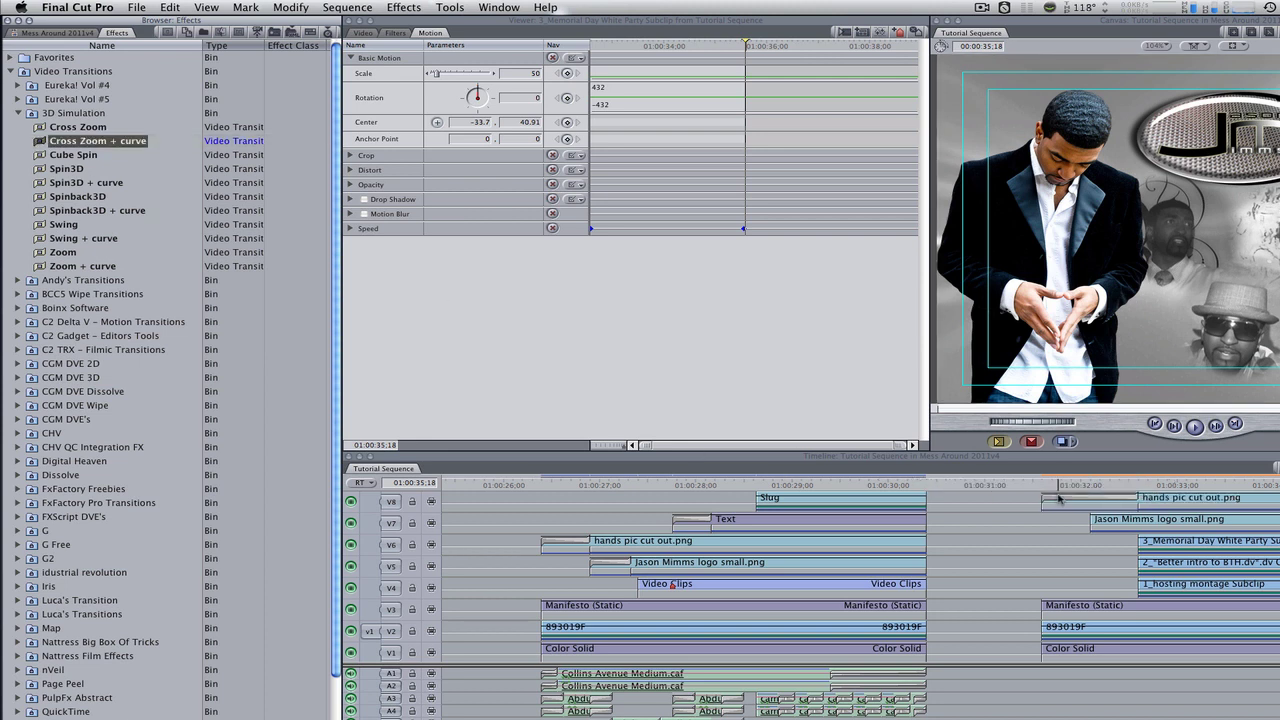
{"action": "double_click", "coordinate": [1060, 499]}
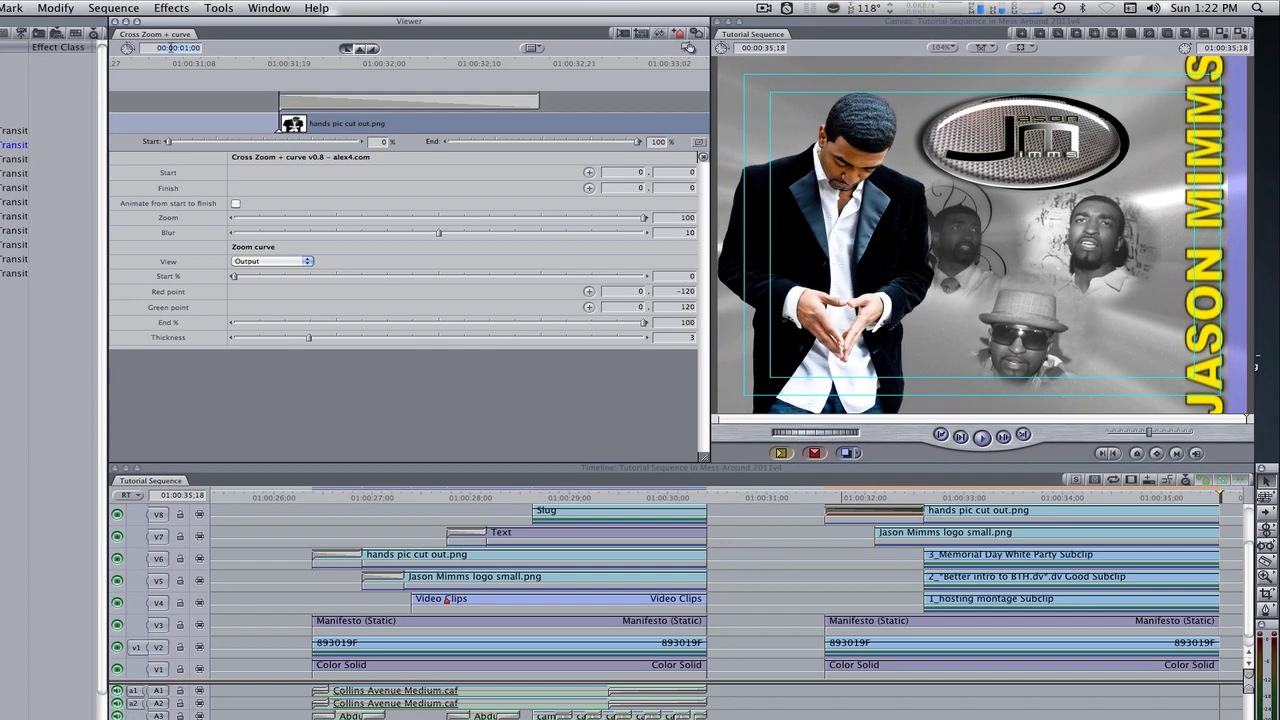
Step: Set the Cross Zoom transition's duration to .15 and its blur to 20
{"action": "type", "text": ".15"}
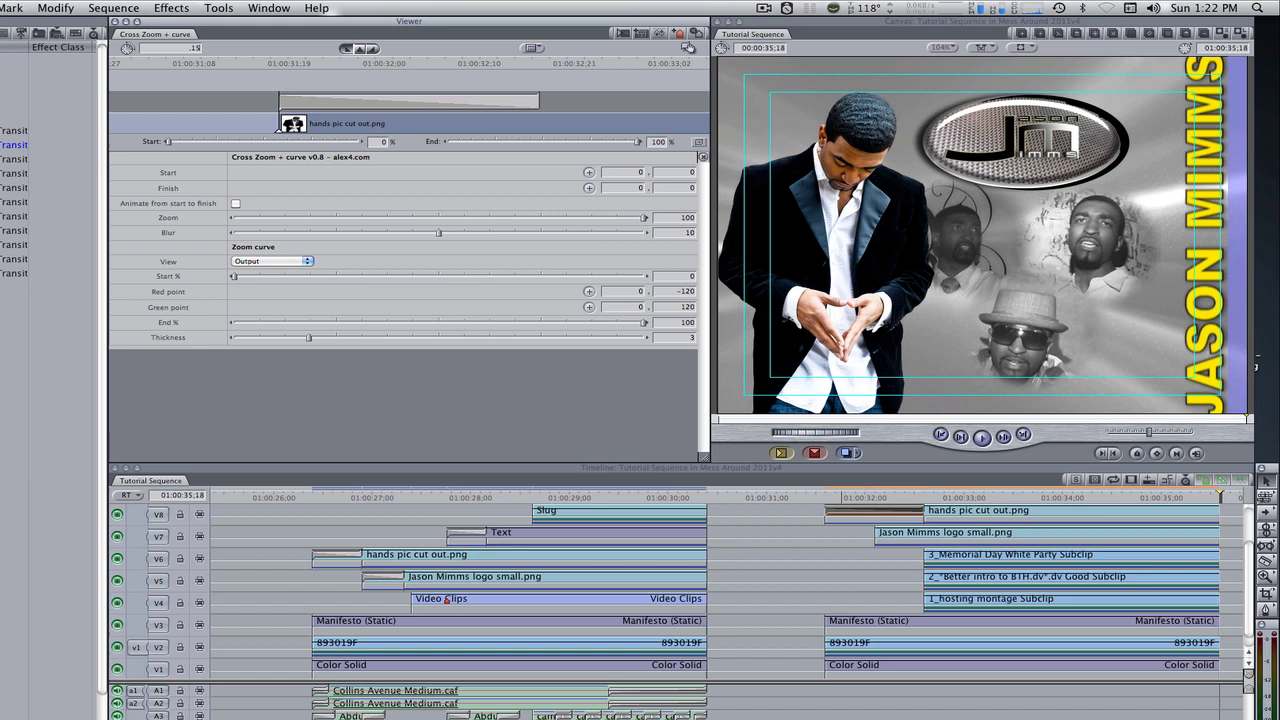
{"action": "key", "text": "Return"}
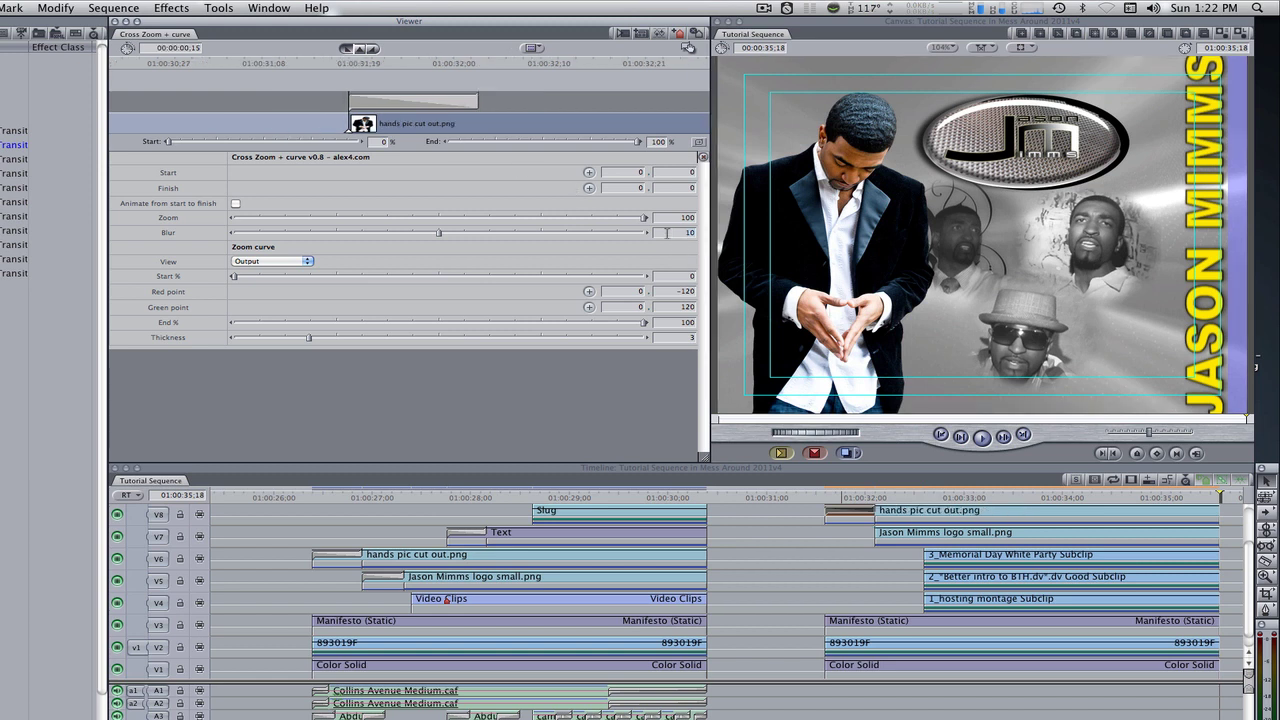
{"action": "left_click", "coordinate": [663, 232]}
{"action": "type", "text": "20"}
{"action": "key", "text": "Return"}
Step: Copy the transition to the V7 logo clip's start and set its duration to .13
{"action": "left_click", "coordinate": [890, 537]}
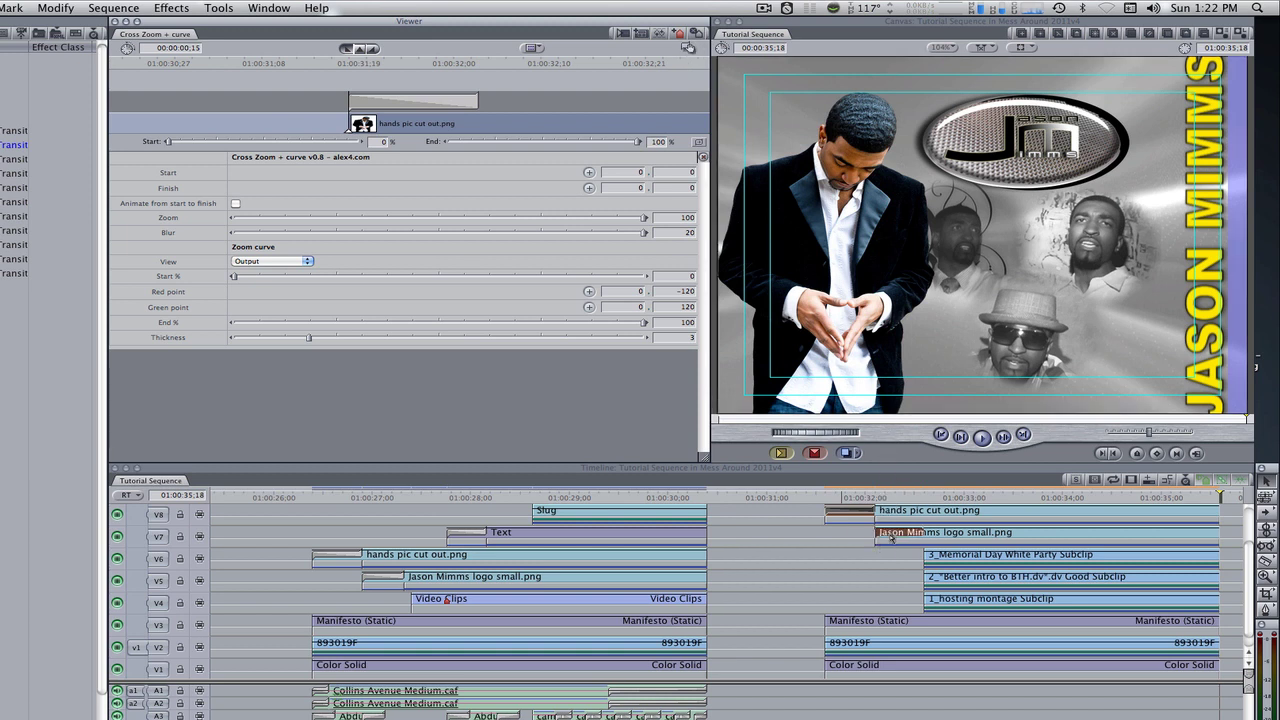
{"action": "left_click_drag", "start_coordinate": [890, 537], "coordinate": [890, 537]}
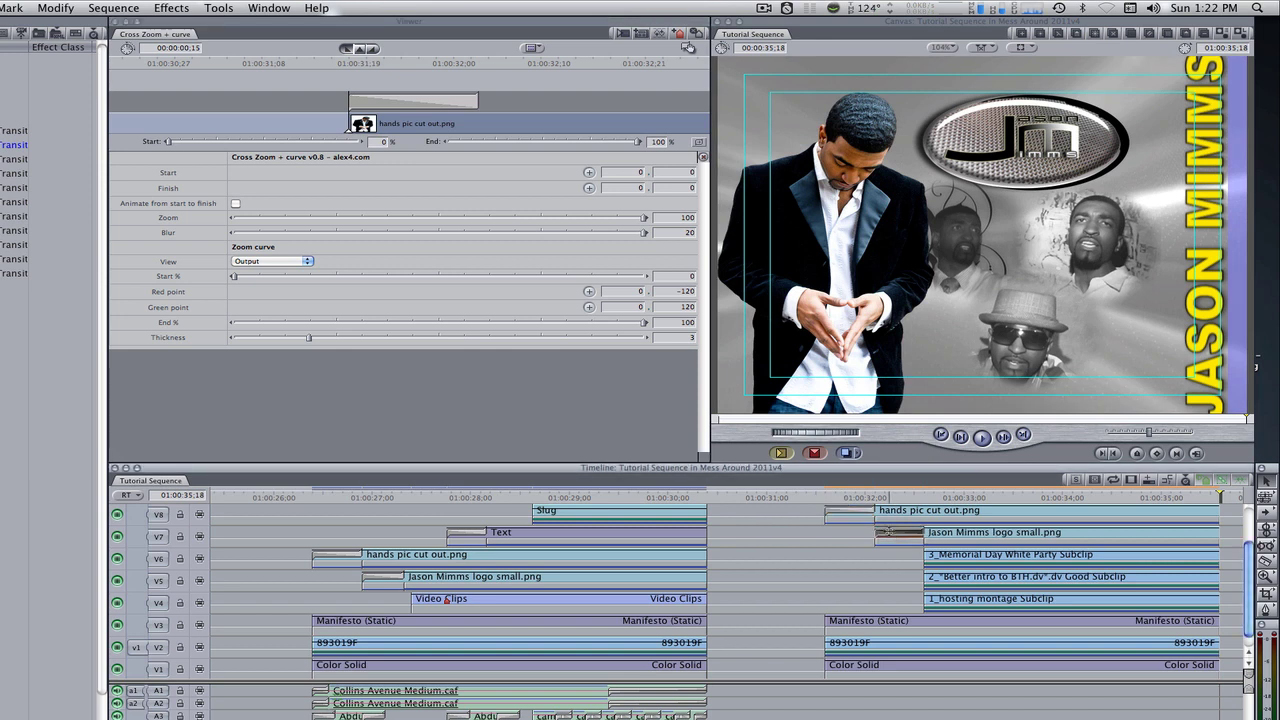
{"action": "key", "text": "ctrl+d"}
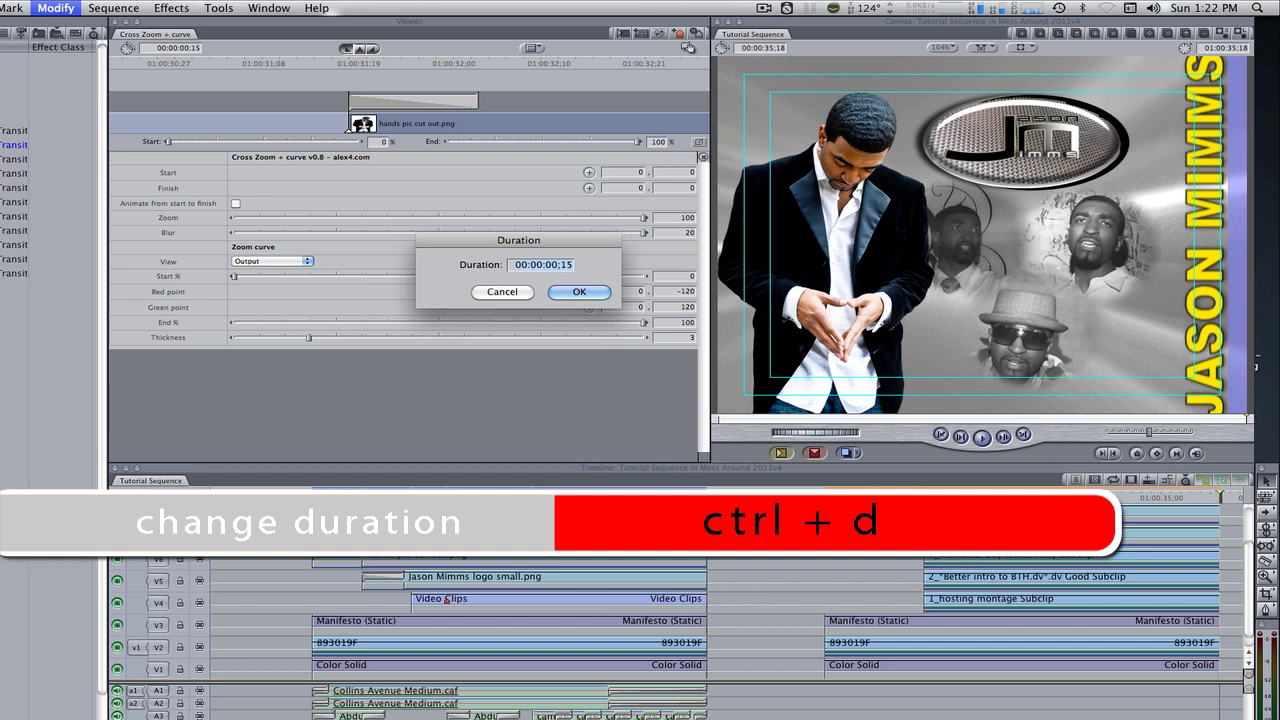
{"action": "type", "text": ".13"}
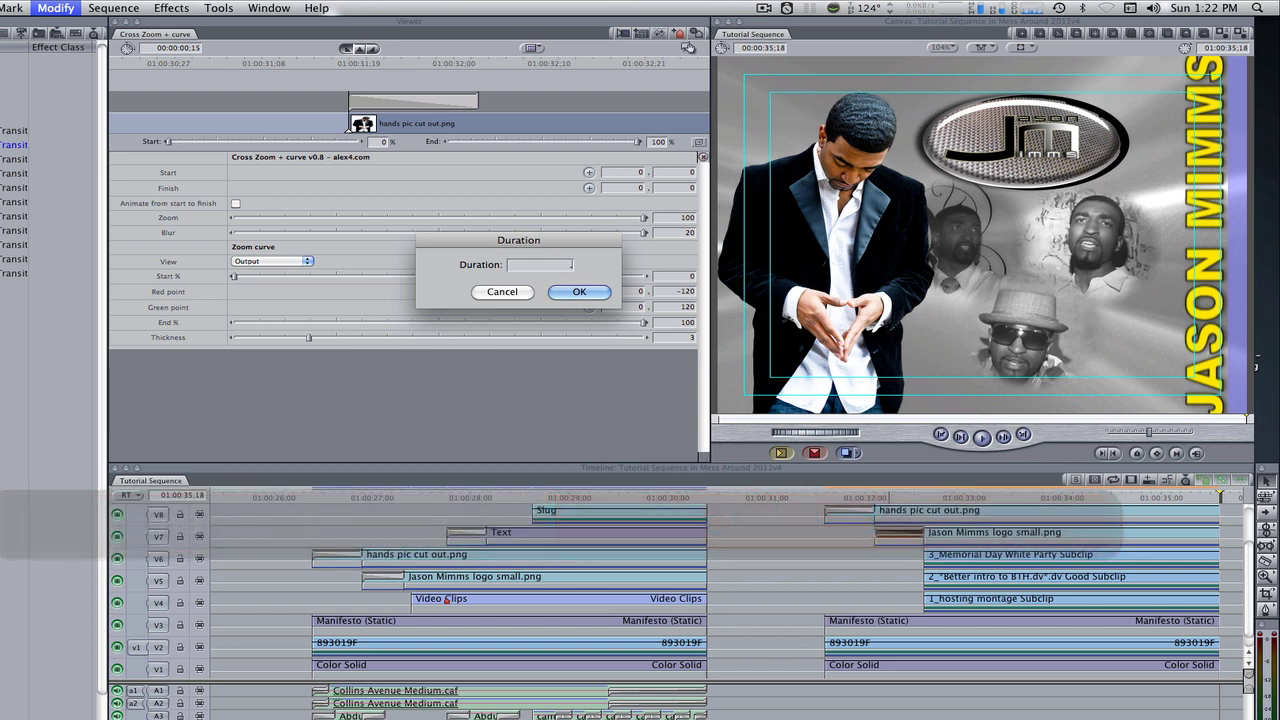
{"action": "left_click", "coordinate": [566, 292]}
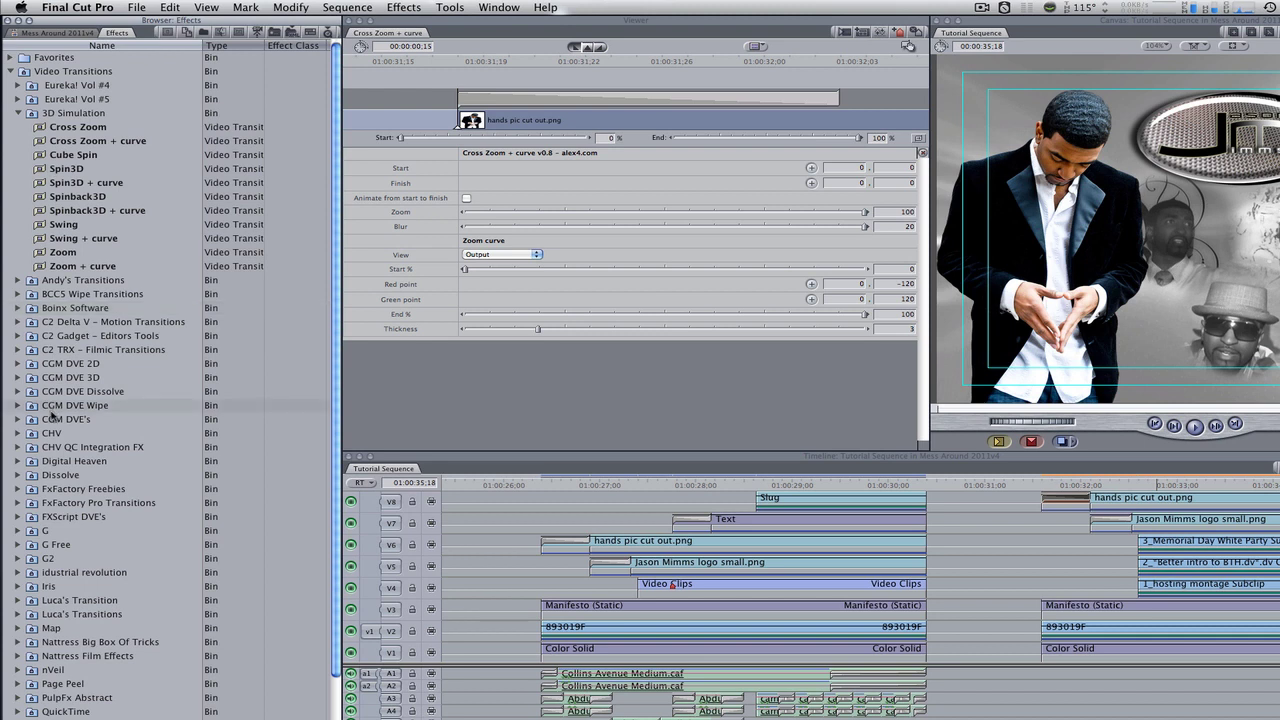
Step: Set the Slide bin's Push Slide transition duration to 11 frames
{"action": "scroll", "coordinate": [47, 420], "scroll_direction": "down", "scroll_amount": 3}
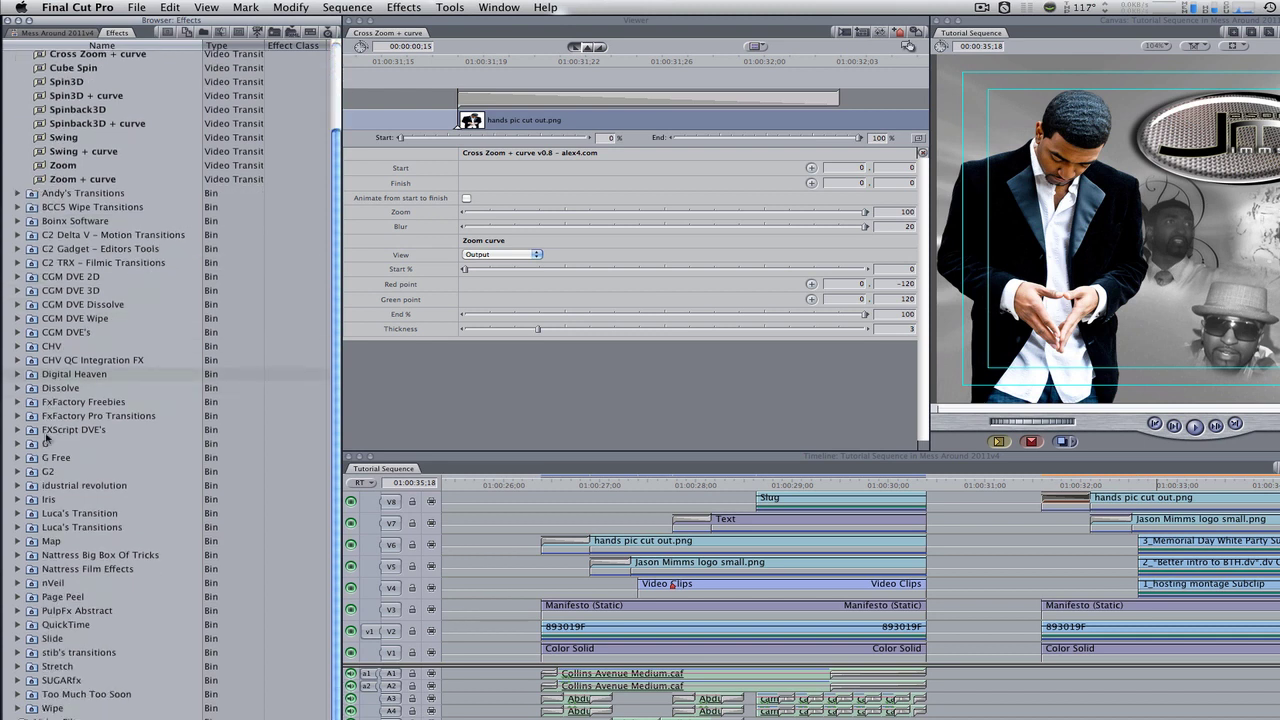
{"action": "left_click", "coordinate": [18, 639]}
{"action": "scroll", "coordinate": [20, 652], "scroll_direction": "down", "scroll_amount": 1}
{"action": "left_click", "coordinate": [40, 666]}
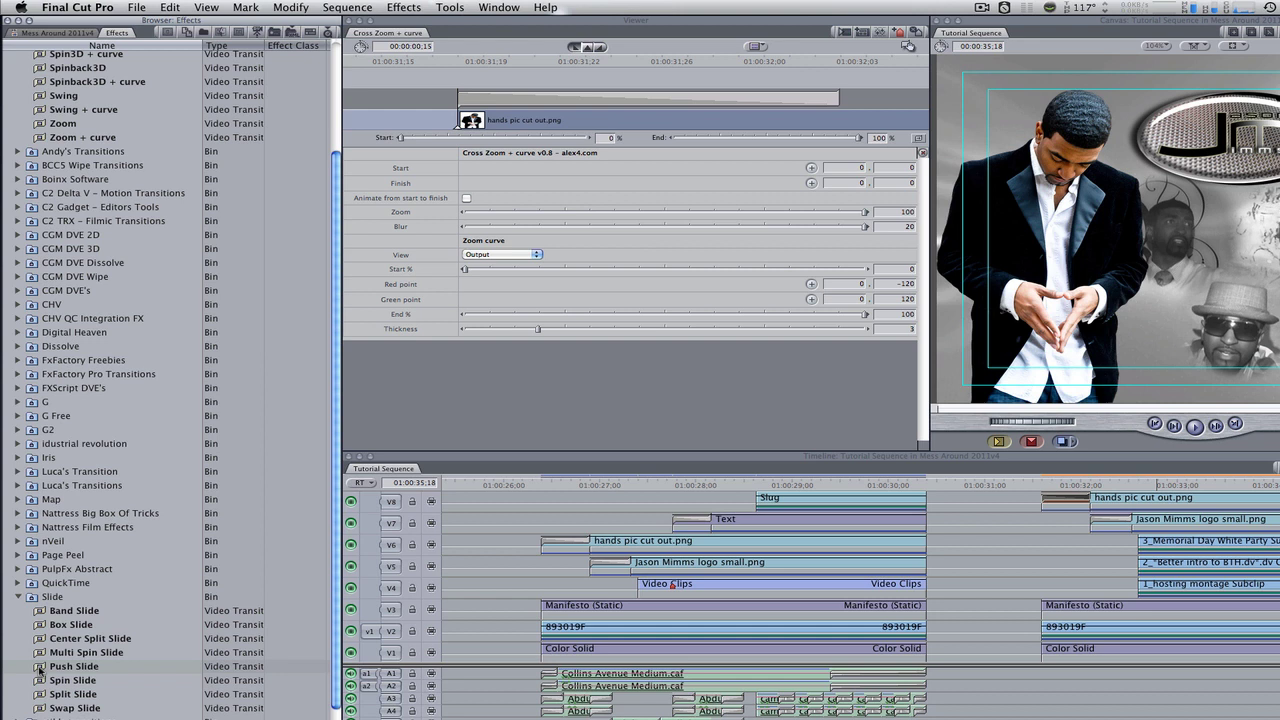
{"action": "double_click", "coordinate": [40, 666]}
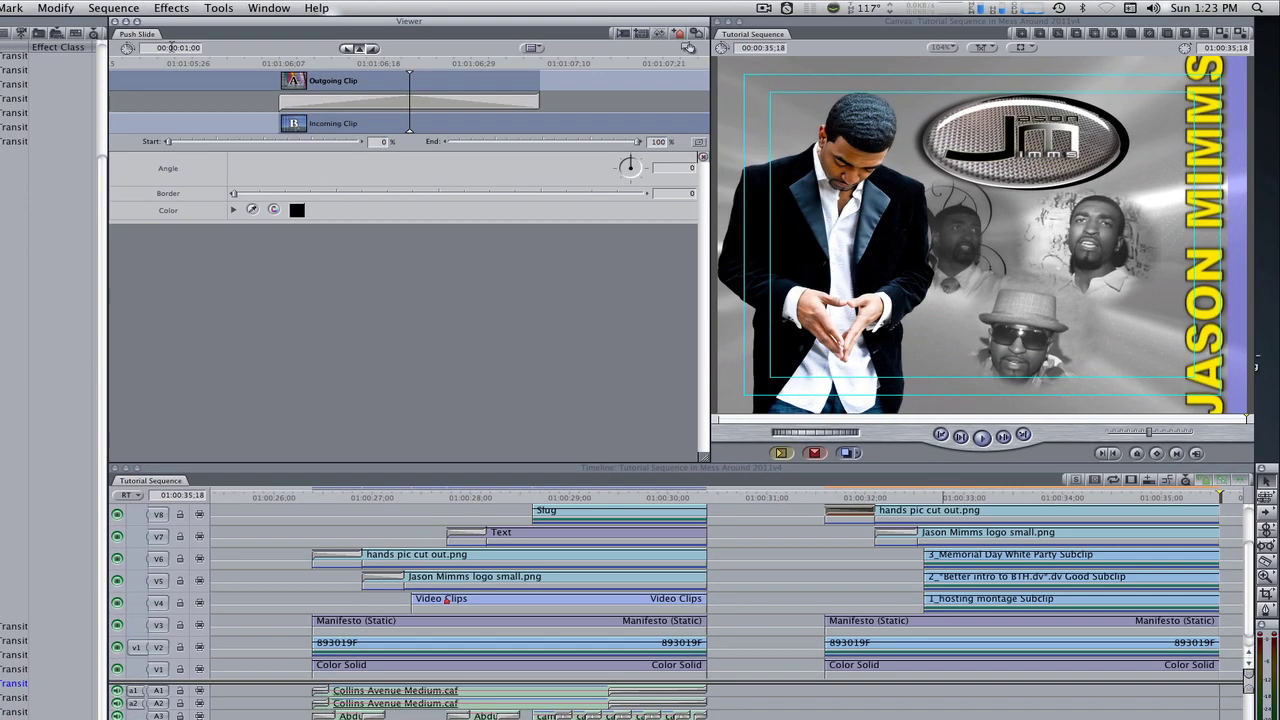
{"action": "left_click", "coordinate": [172, 47]}
{"action": "type", "text": "11"}
{"action": "key", "text": "Return"}
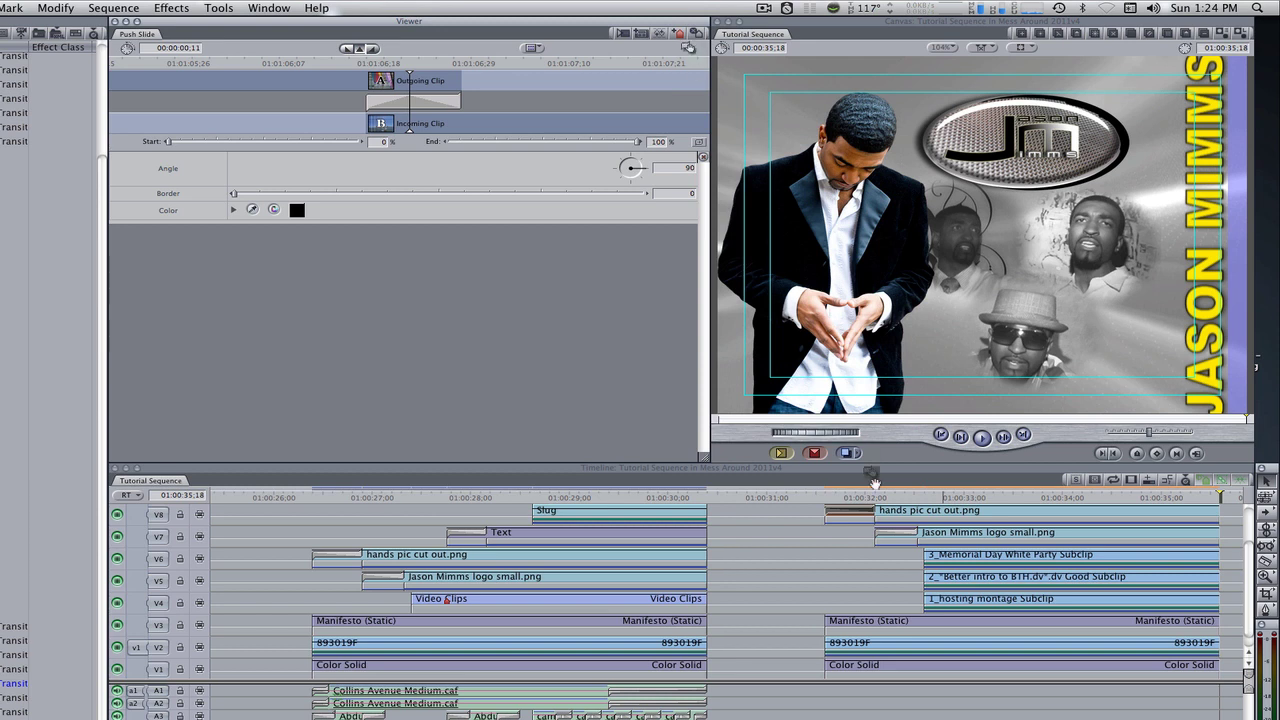
Step: Add Push Slide to the Memorial Day and Better intro subclip starts, then select all three stacked subclips
{"action": "left_click_drag", "start_coordinate": [944, 566], "coordinate": [930, 561]}
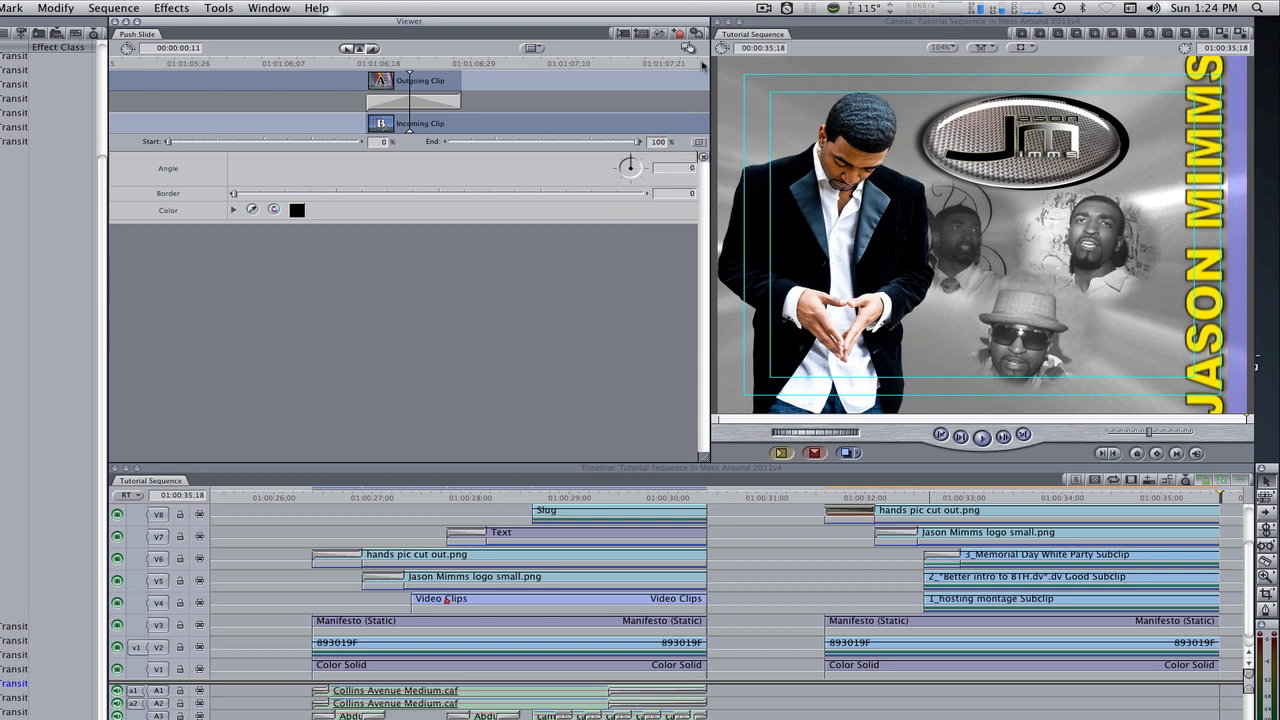
{"action": "left_click_drag", "start_coordinate": [690, 47], "coordinate": [940, 585]}
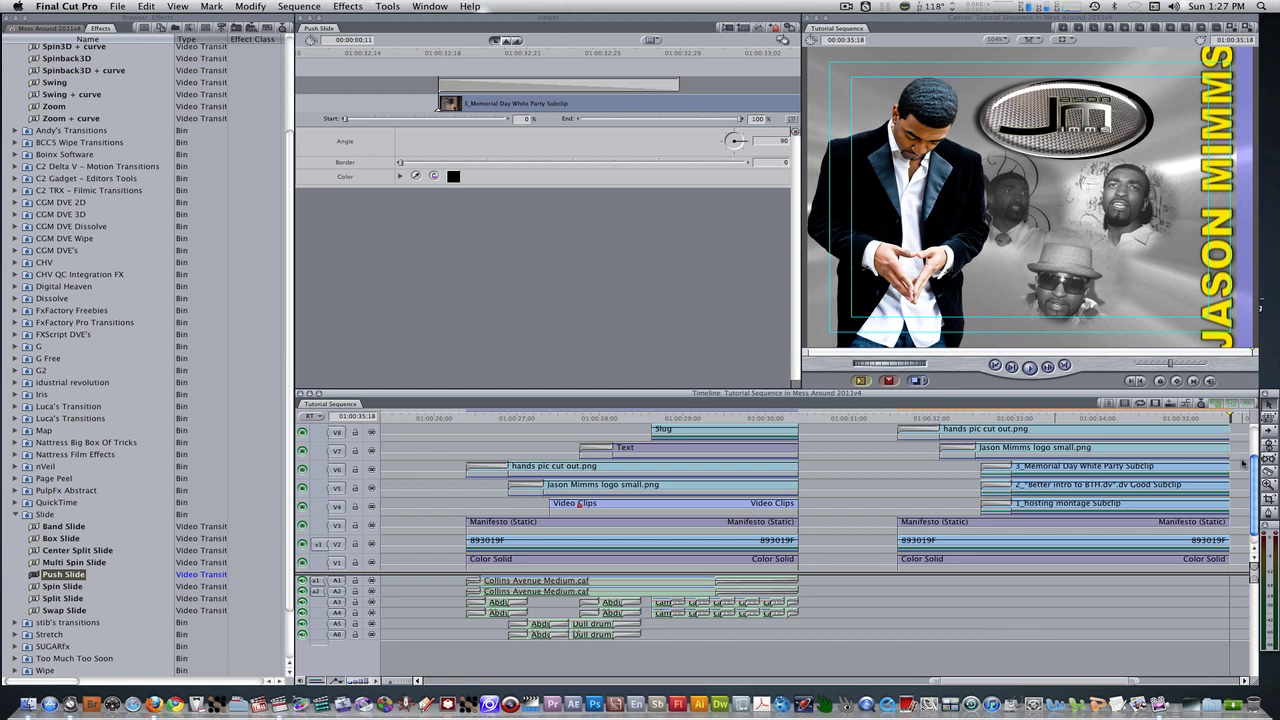
{"action": "left_click", "coordinate": [1055, 470]}
{"action": "left_click_drag", "start_coordinate": [975, 462], "coordinate": [975, 505]}
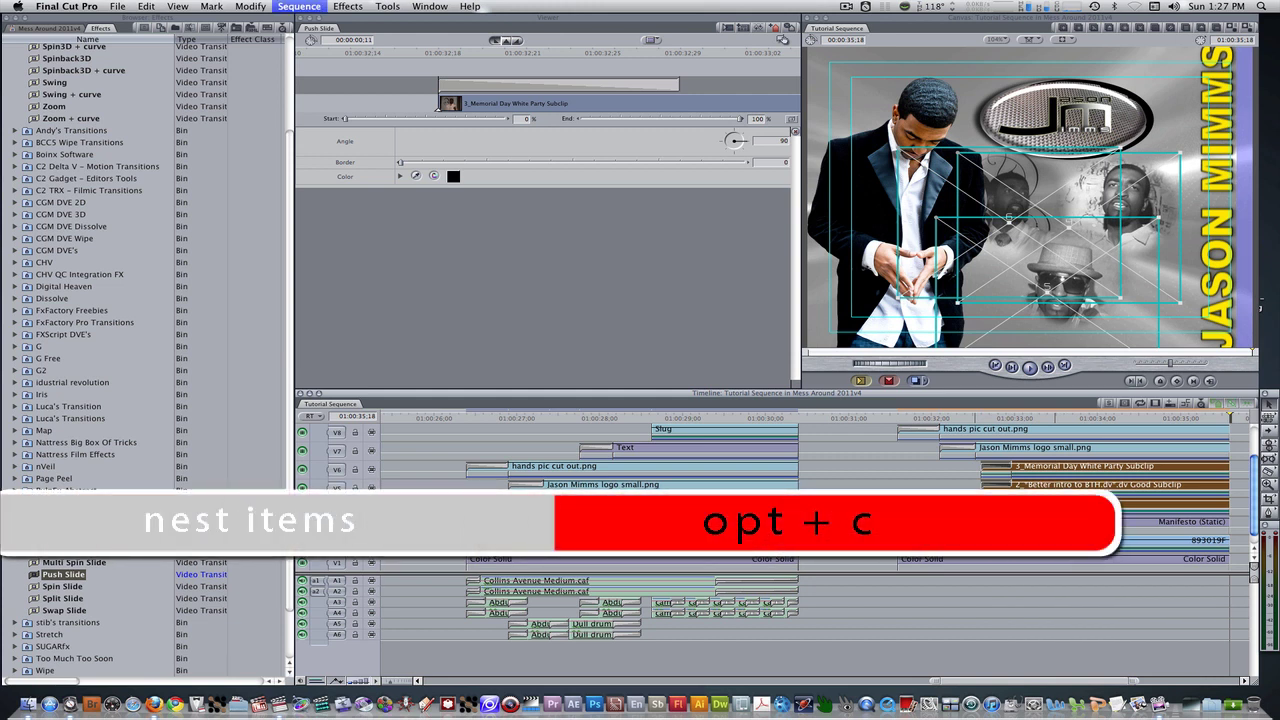
Step: Nest the three selected subclips into a sequence named Video Clips
{"action": "key", "text": "alt+c"}
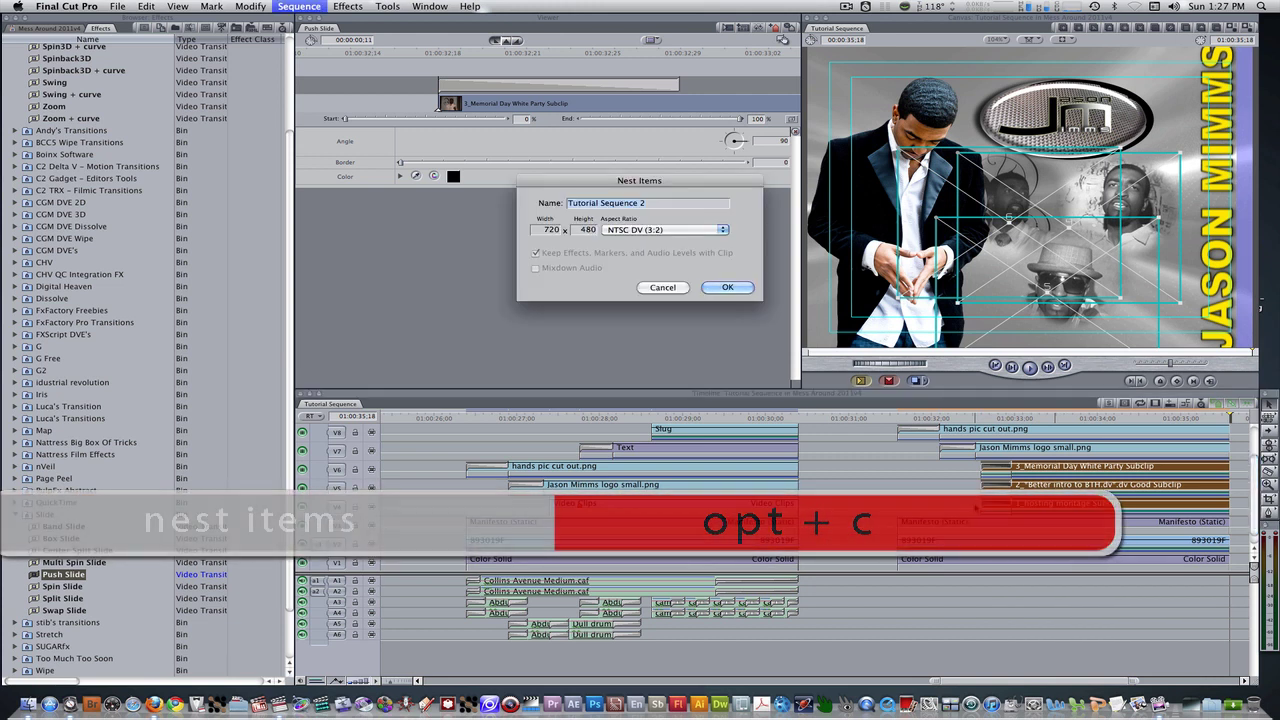
{"action": "type", "text": "Video Clips"}
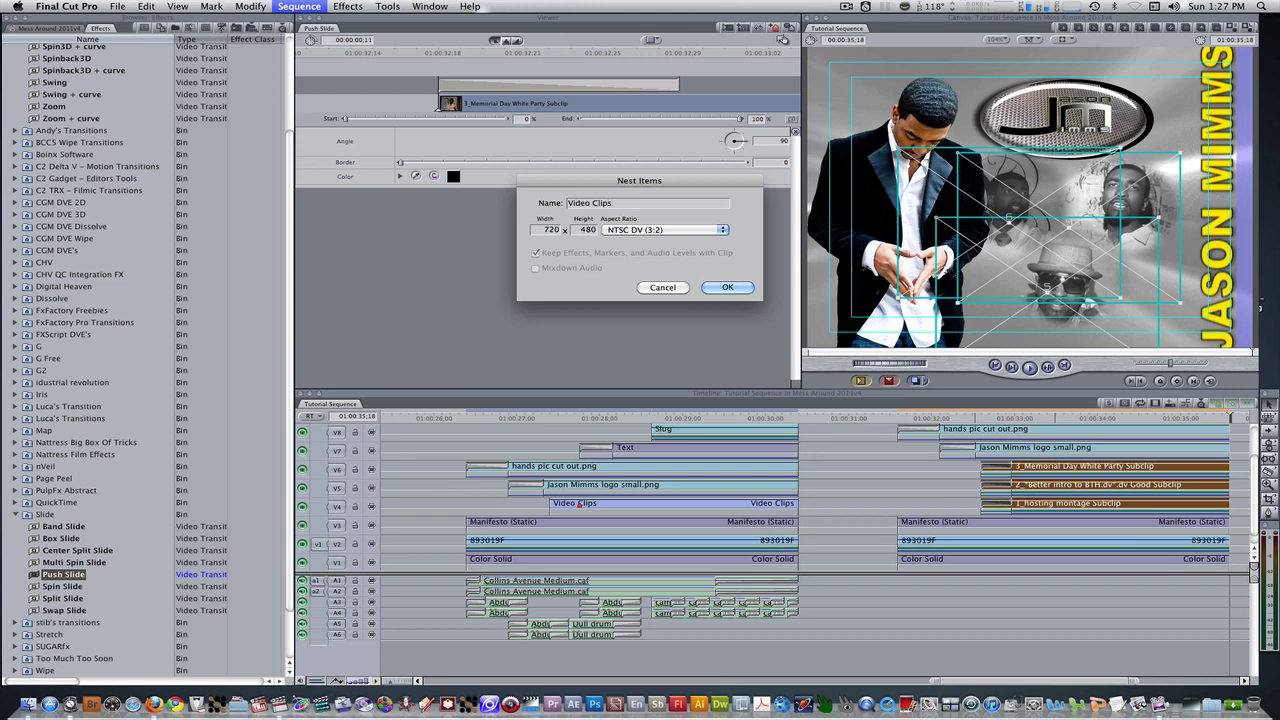
{"action": "key", "text": "Return"}
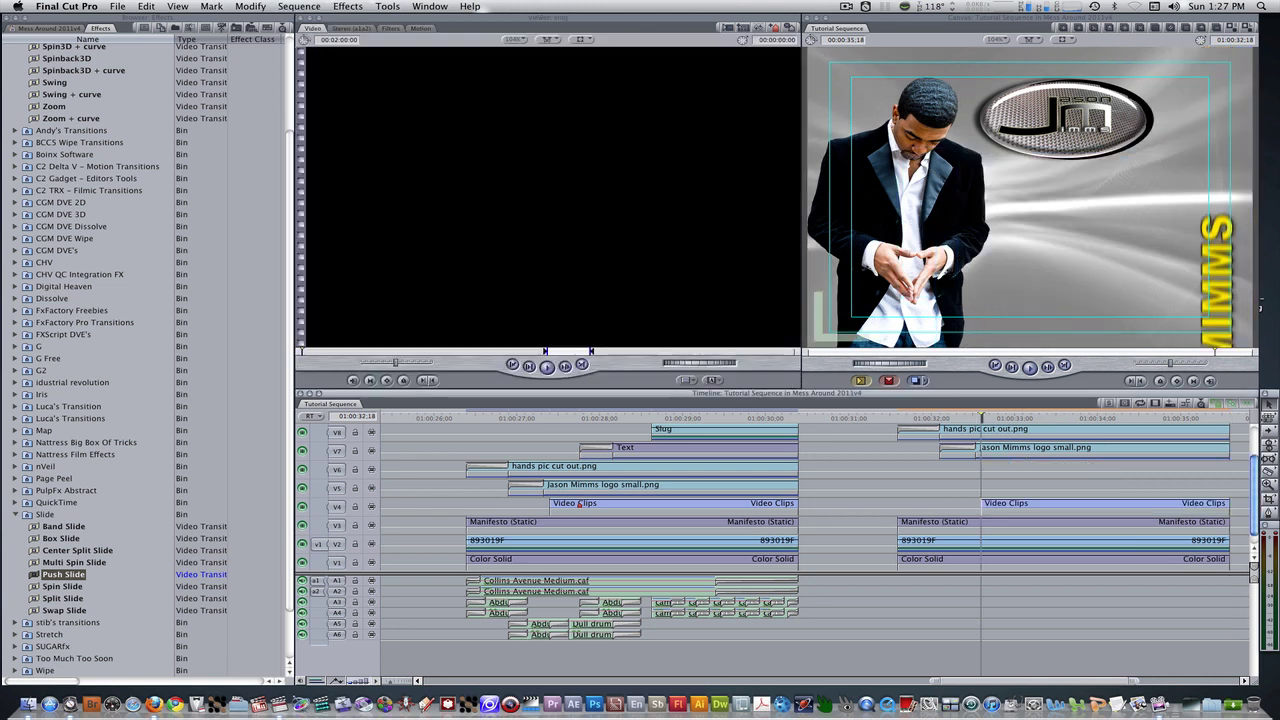
Step: Inside the Video Clips nest, add a marker where the three faces appear, then return to Tutorial Sequence
{"action": "double_click", "coordinate": [1052, 506]}
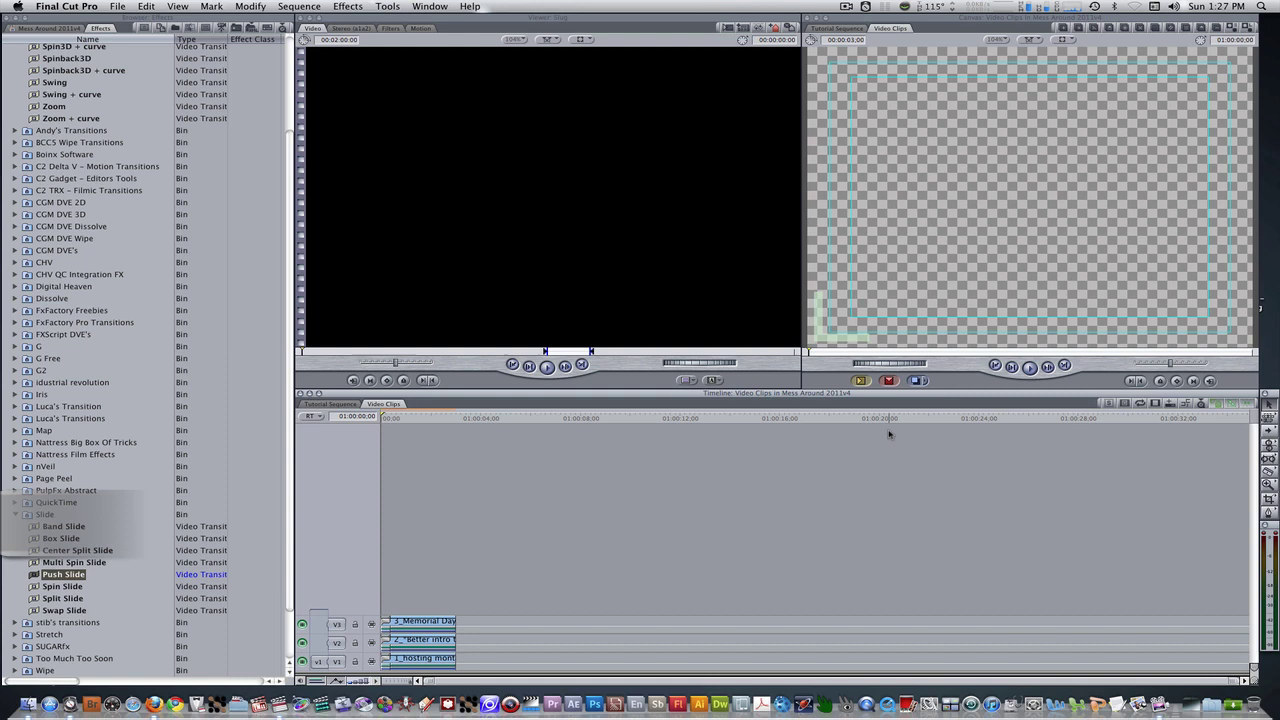
{"action": "key", "text": "super+equal"}
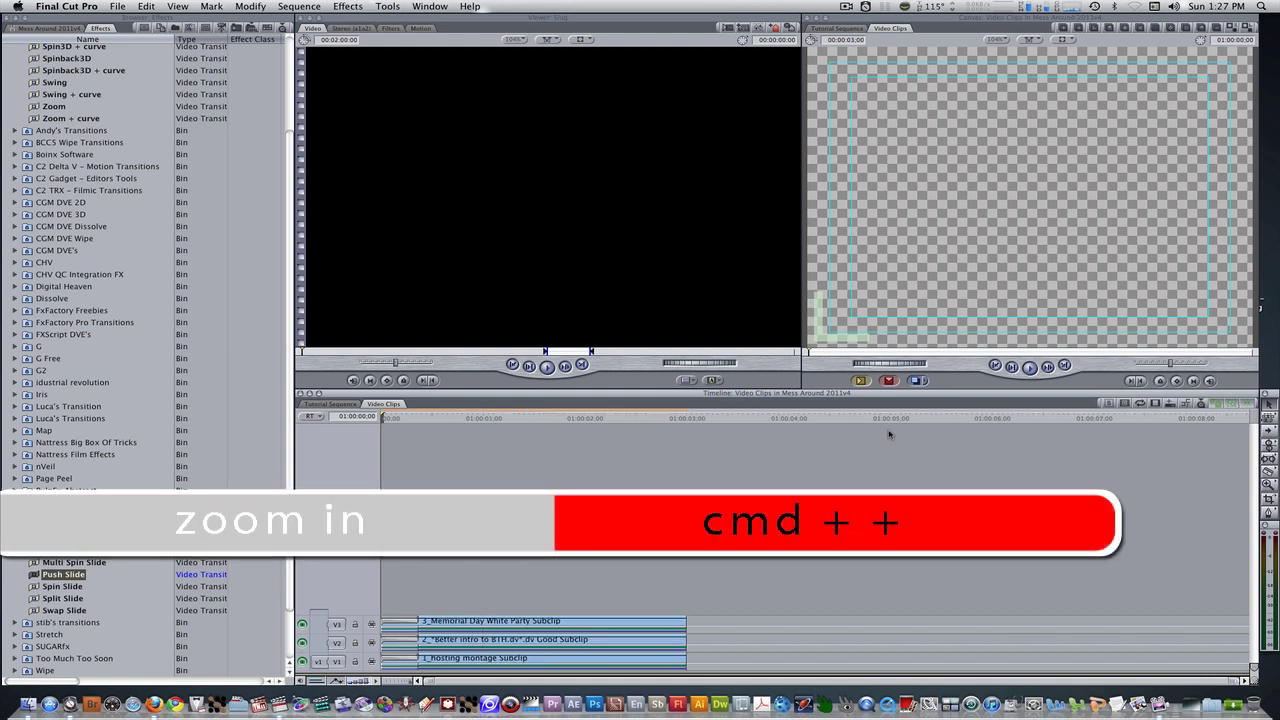
{"action": "left_click", "coordinate": [398, 418]}
{"action": "left_click_drag", "start_coordinate": [398, 418], "coordinate": [422, 418]}
{"action": "key", "text": "m"}
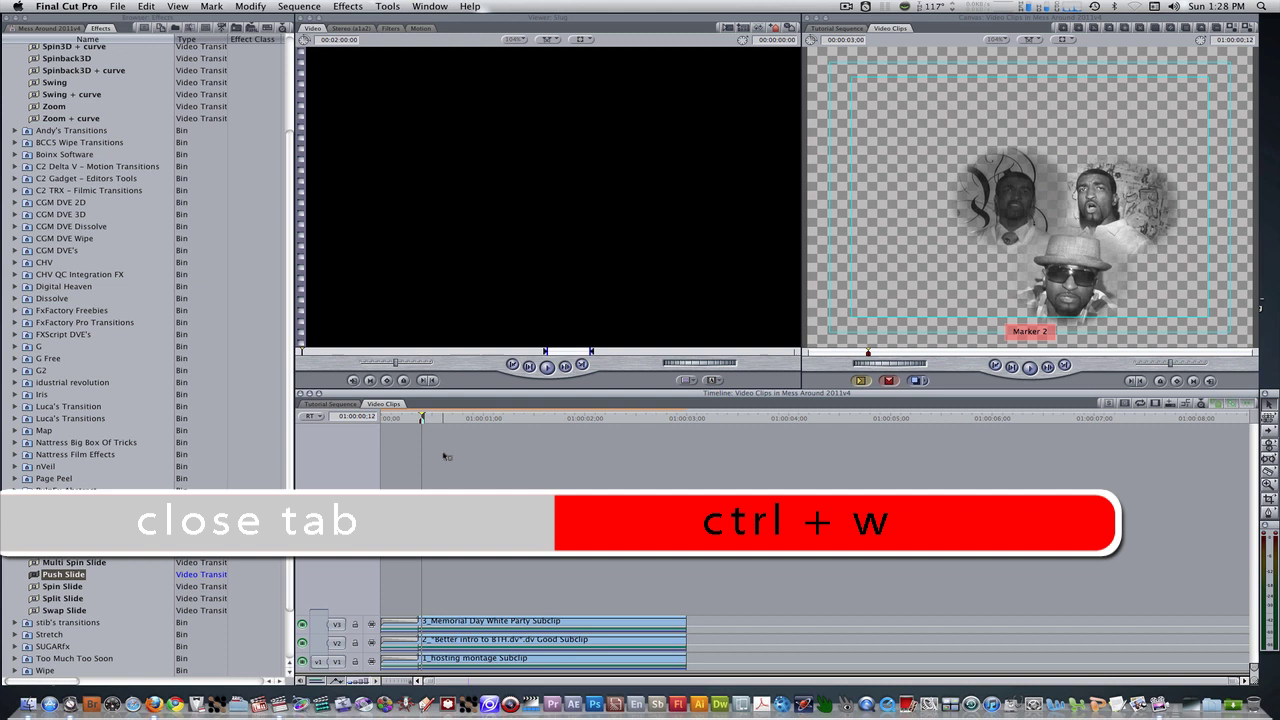
{"action": "key", "text": "ctrl+w"}
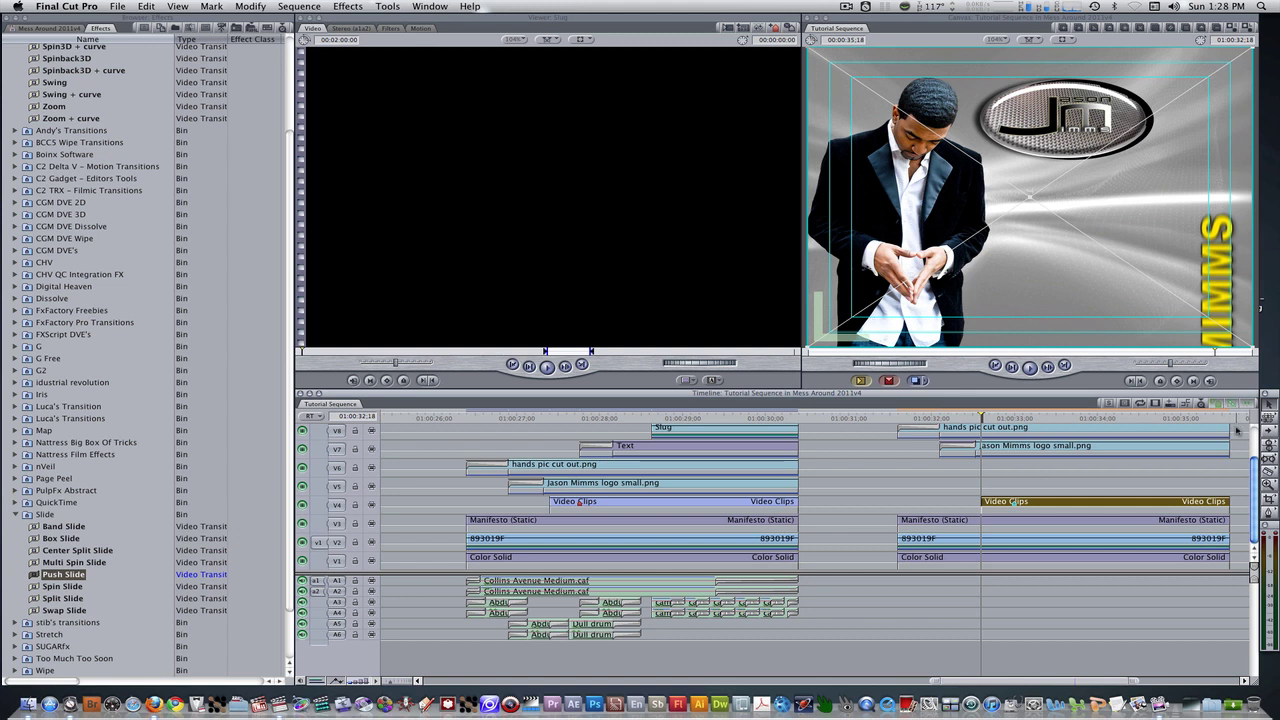
Step: Shift the hands pic and logo clips from V8 and V7 down to V6 and V5, then show the Generators list
{"action": "left_click_drag", "start_coordinate": [1238, 430], "coordinate": [870, 464]}
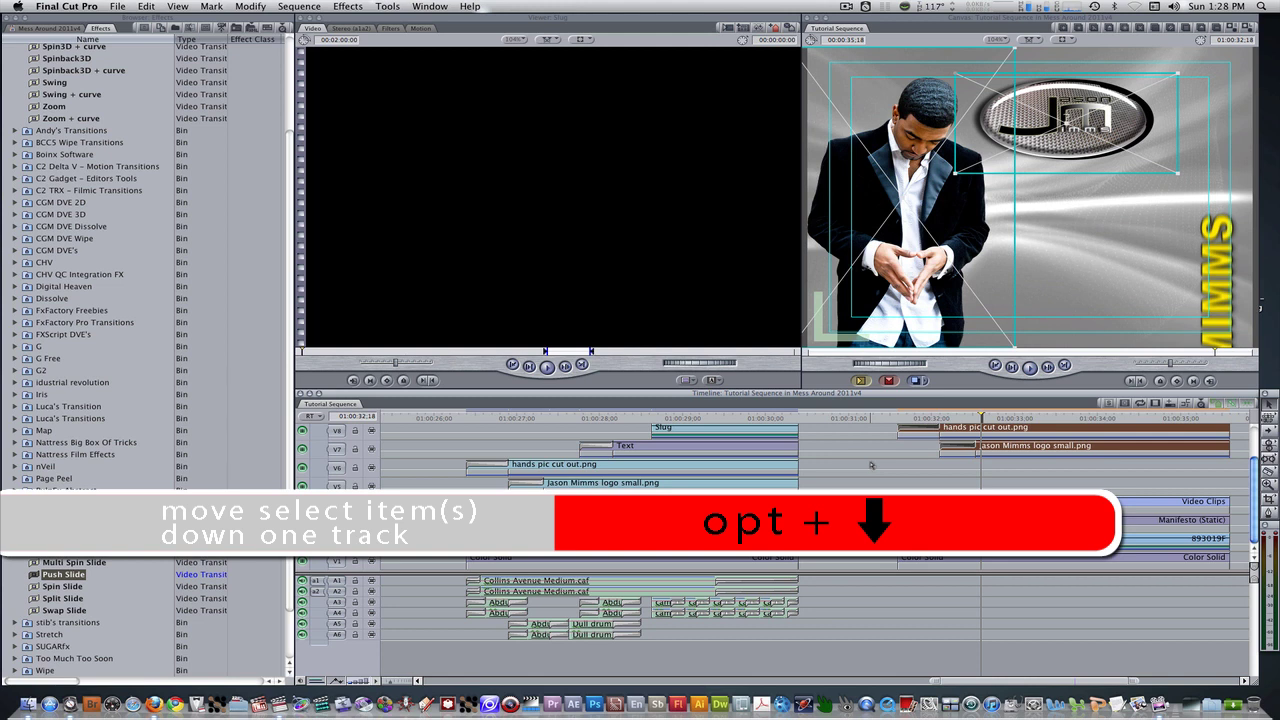
{"action": "key", "text": "alt+Down"}
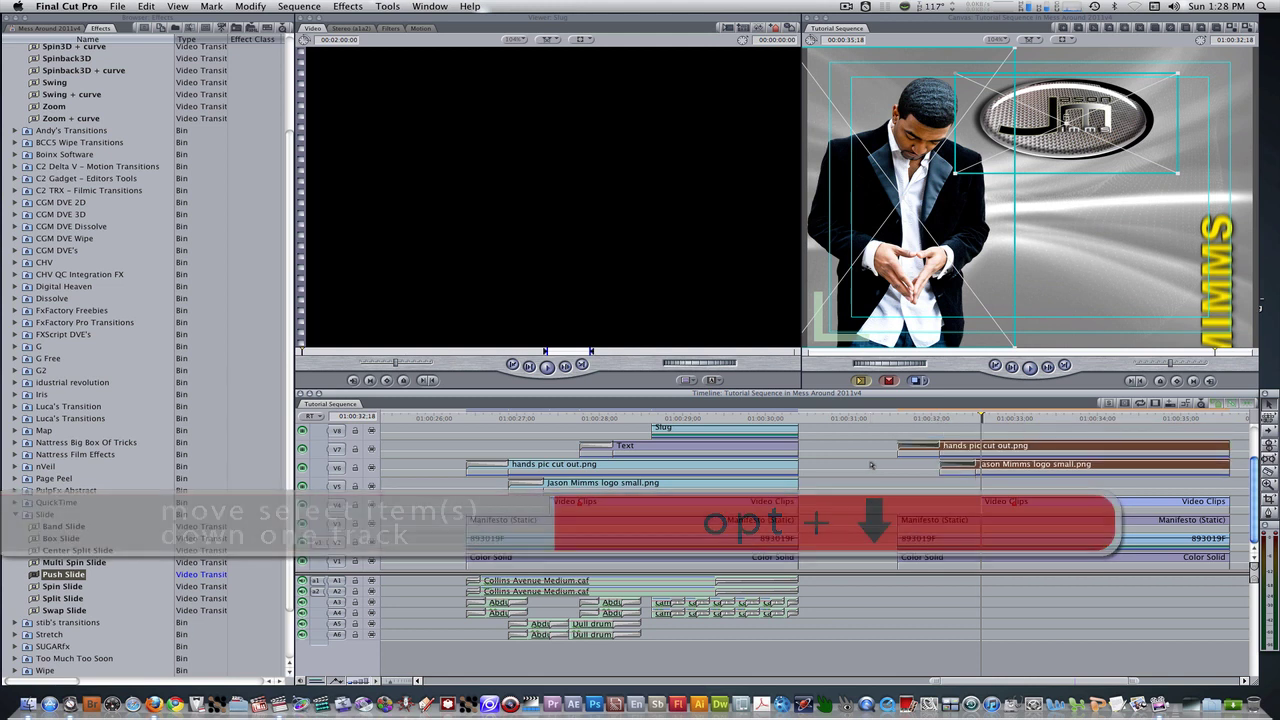
{"action": "key", "text": "alt+Down"}
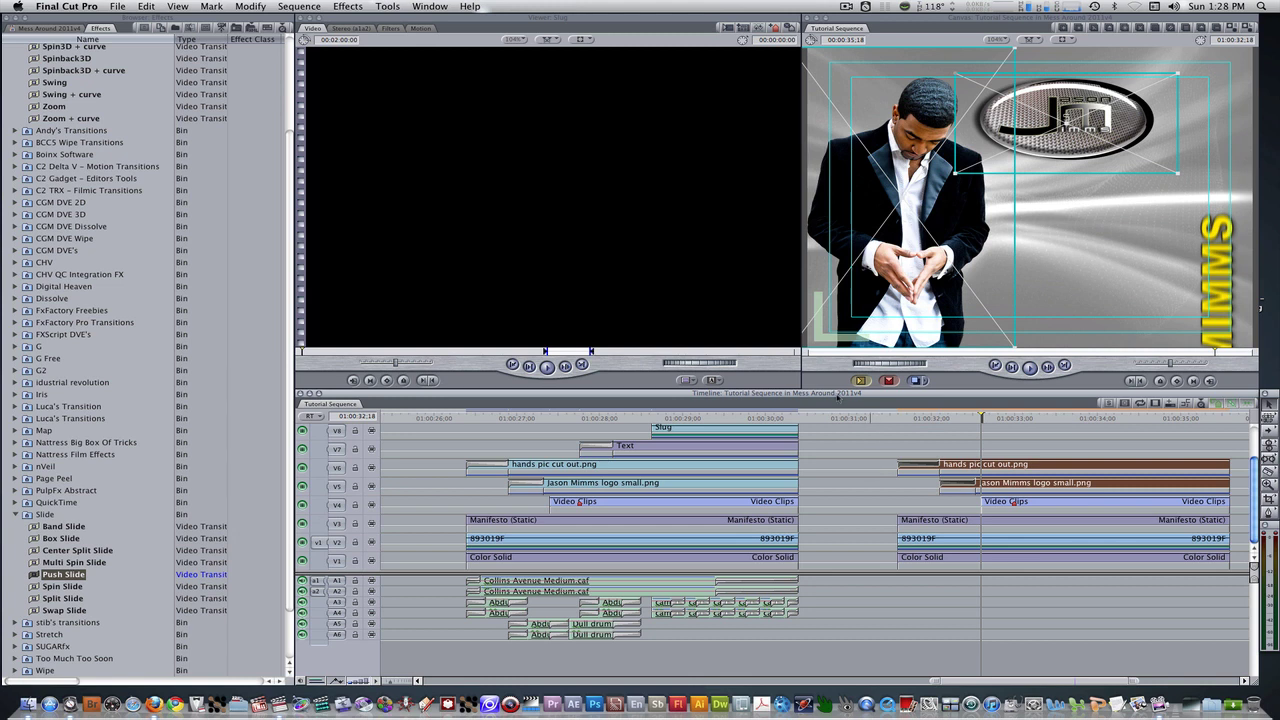
{"action": "left_click", "coordinate": [711, 380]}
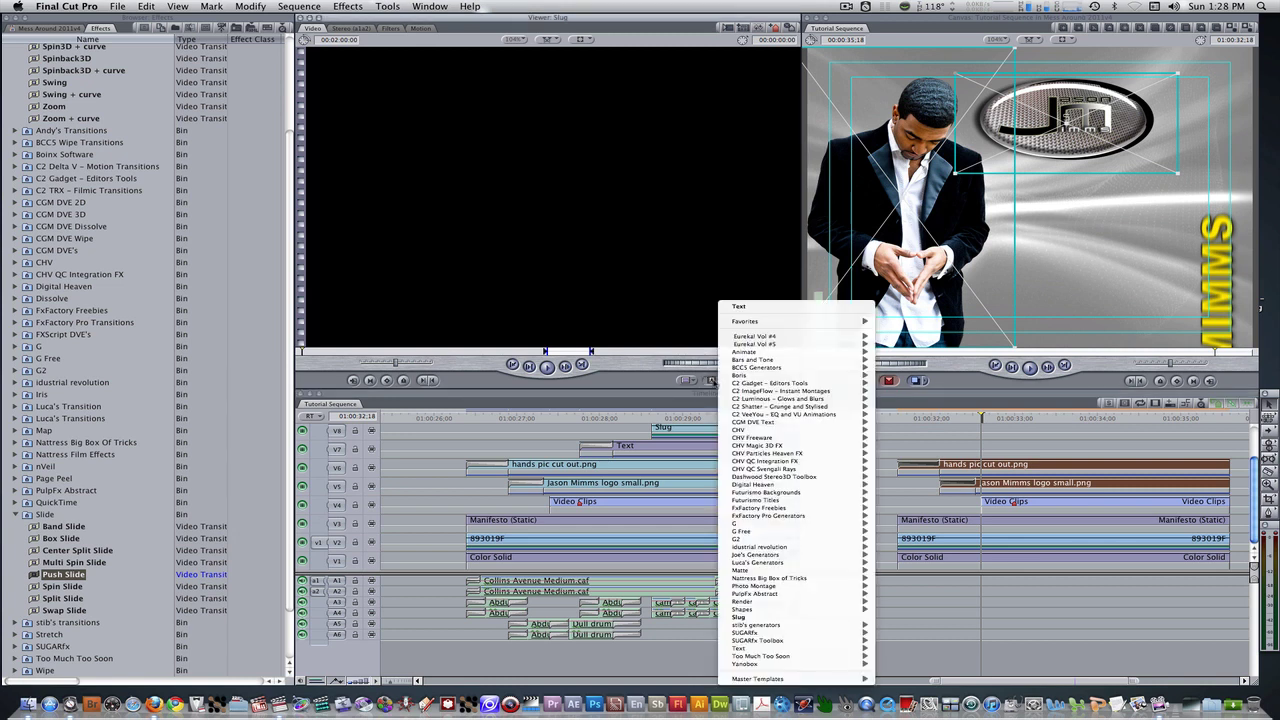
Step: Add a 2:19-long SAMPLE TEXT Text generator clip on V7 above the second poster's clips
{"action": "mouse_move", "coordinate": [786, 649]}
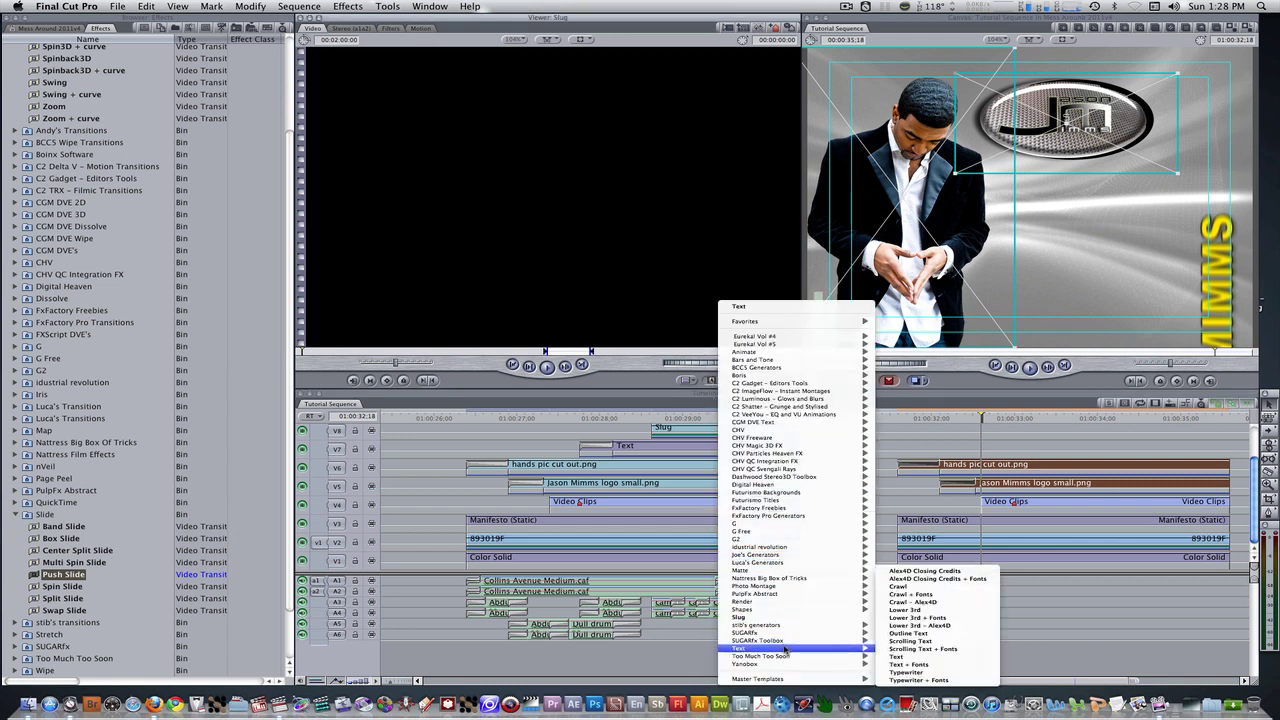
{"action": "left_click", "coordinate": [895, 656]}
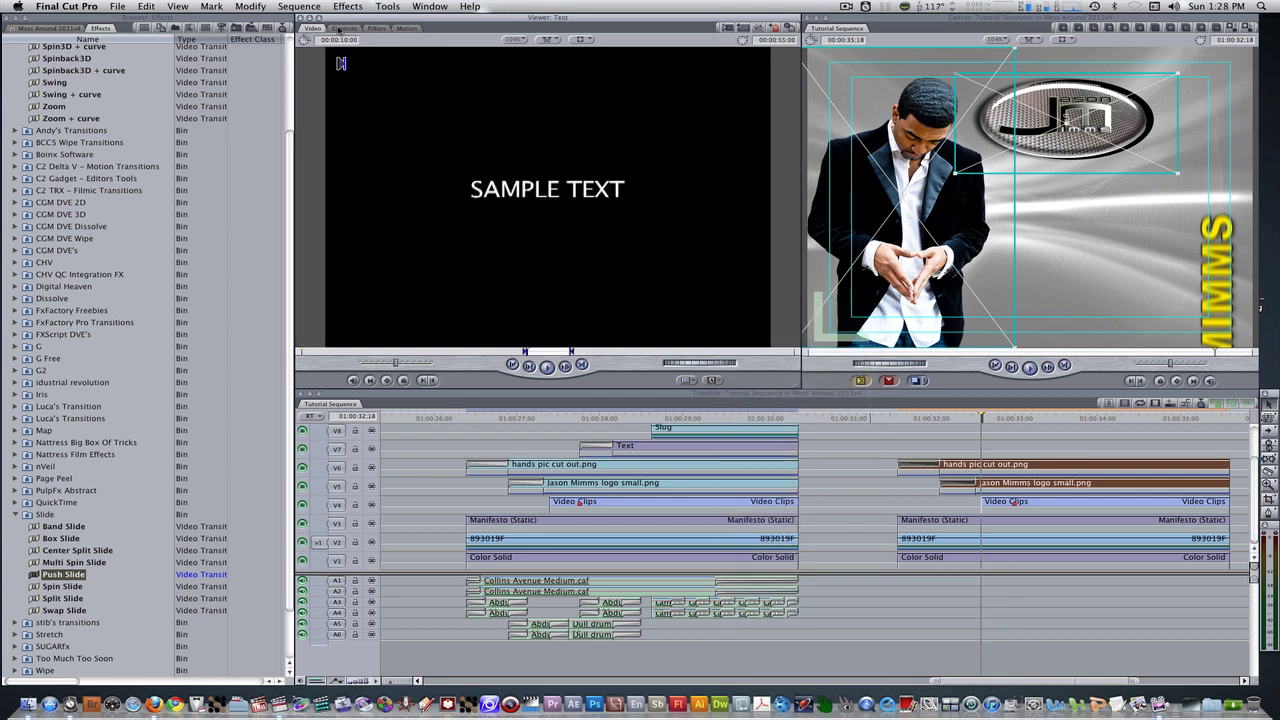
{"action": "type", "text": "2:19"}
{"action": "key", "text": "Return"}
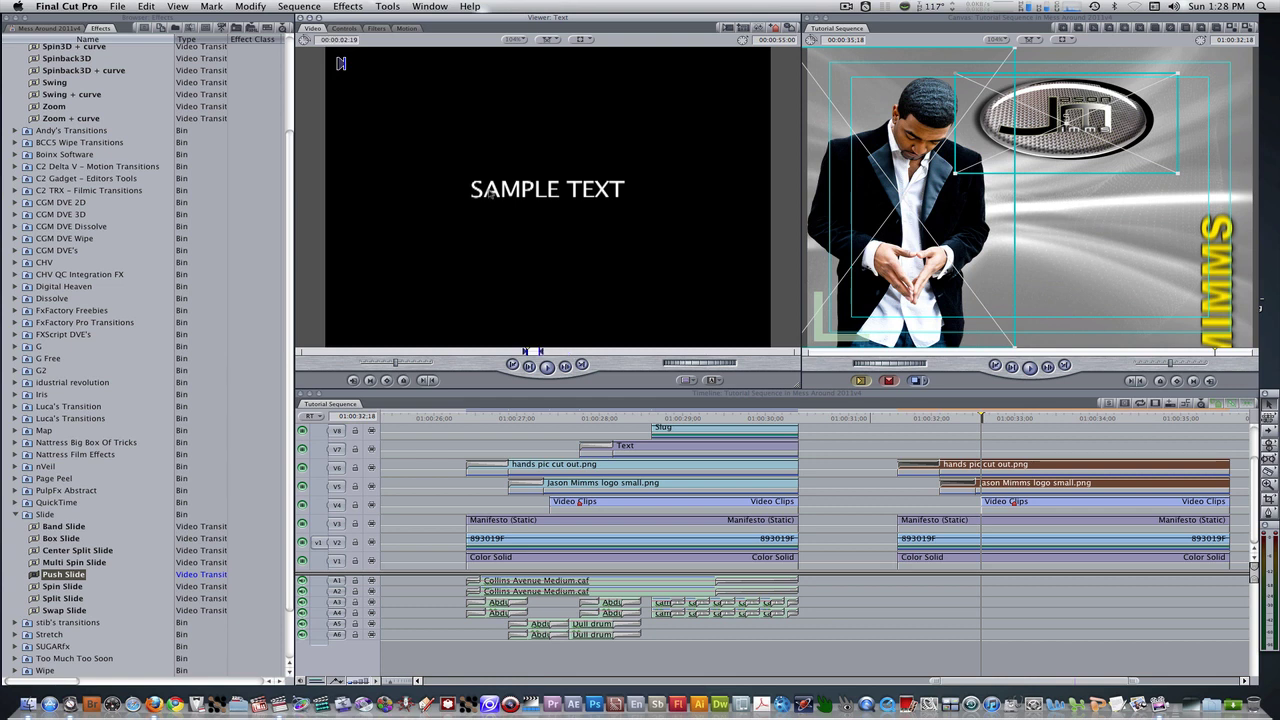
{"action": "left_click_drag", "start_coordinate": [493, 194], "coordinate": [1005, 434]}
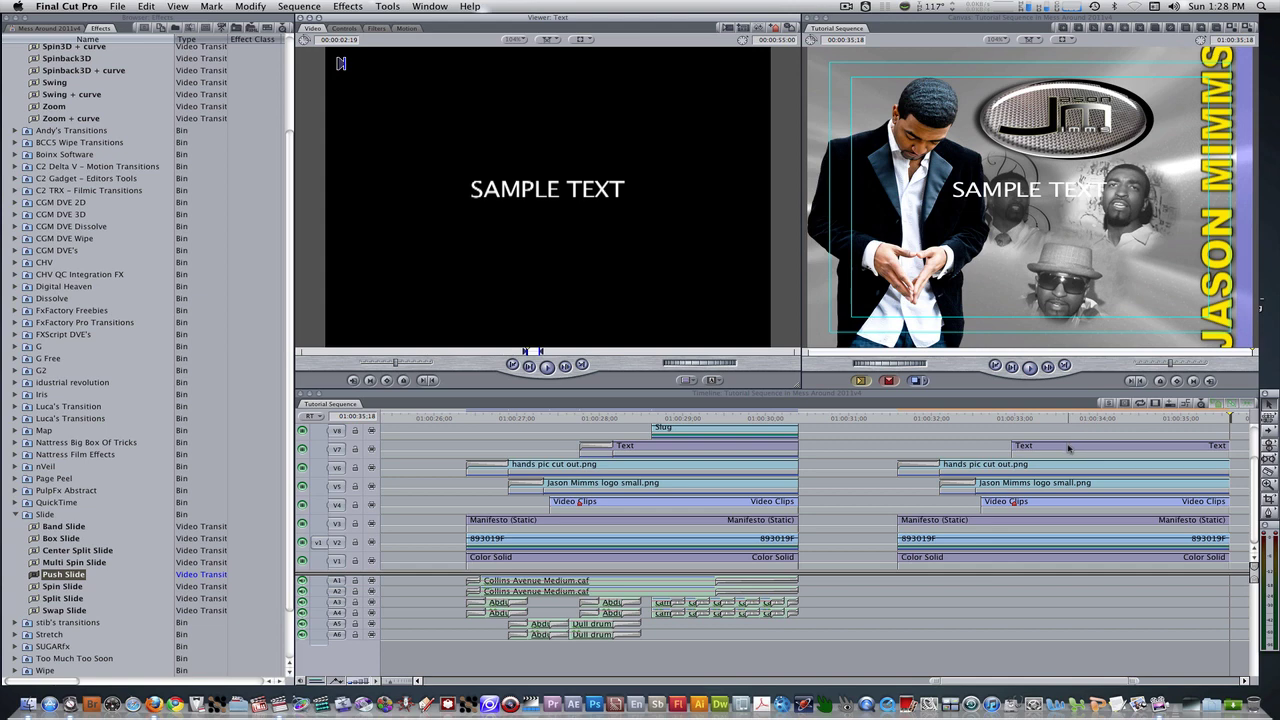
Step: Replace SAMPLE TEXT with two lines: "Chi-Town's" and "Next Big Star"
{"action": "double_click", "coordinate": [1068, 448]}
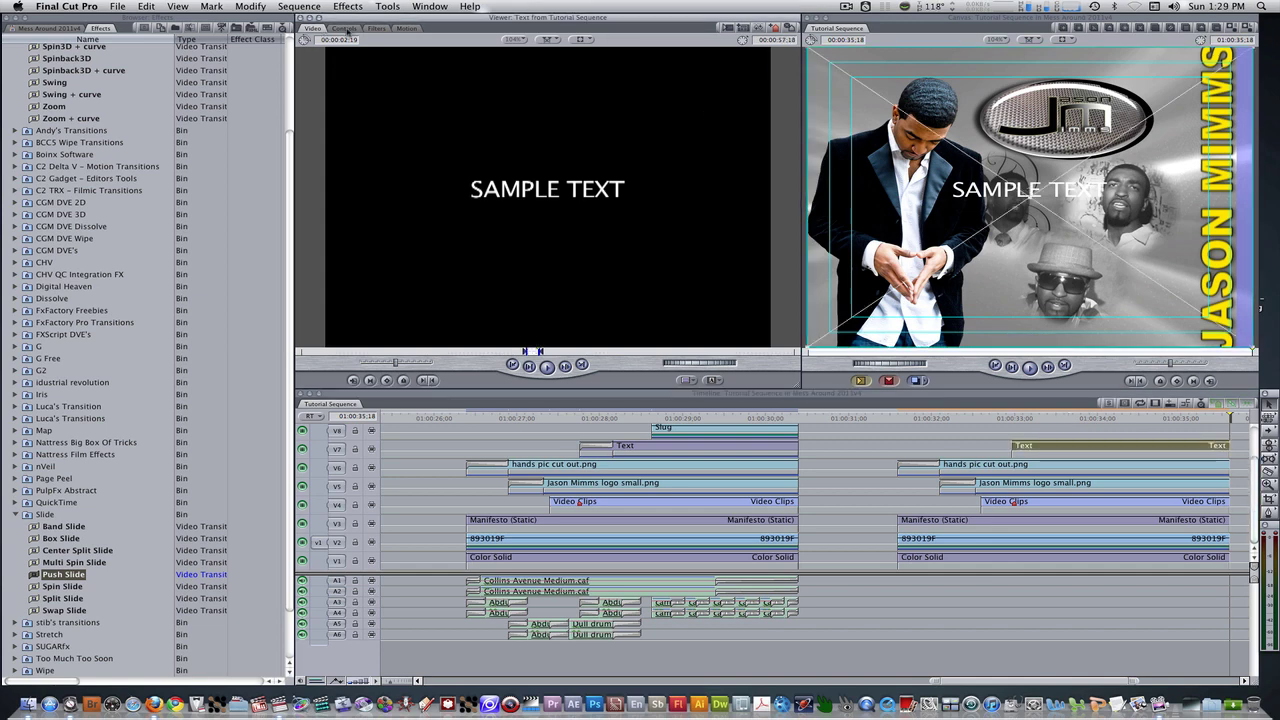
{"action": "left_click", "coordinate": [338, 30]}
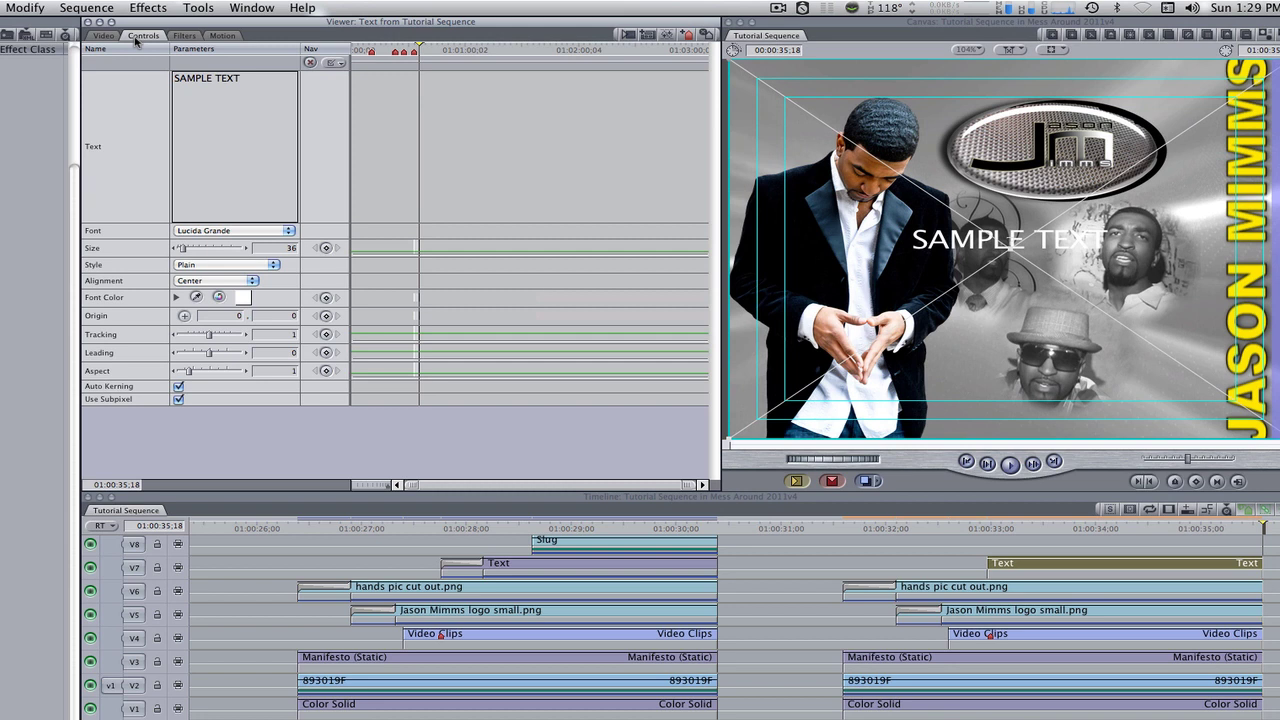
{"action": "left_click", "coordinate": [254, 87]}
{"action": "key", "text": "super+a"}
{"action": "type", "text": "Chi-Town's"}
{"action": "key", "text": "Return"}
{"action": "type", "text": "Next Big Star"}
Step: Set the title font to MicrogrammaExtDBol and its origin to 80, 49
{"action": "left_click", "coordinate": [252, 232]}
{"action": "left_click", "coordinate": [234, 316]}
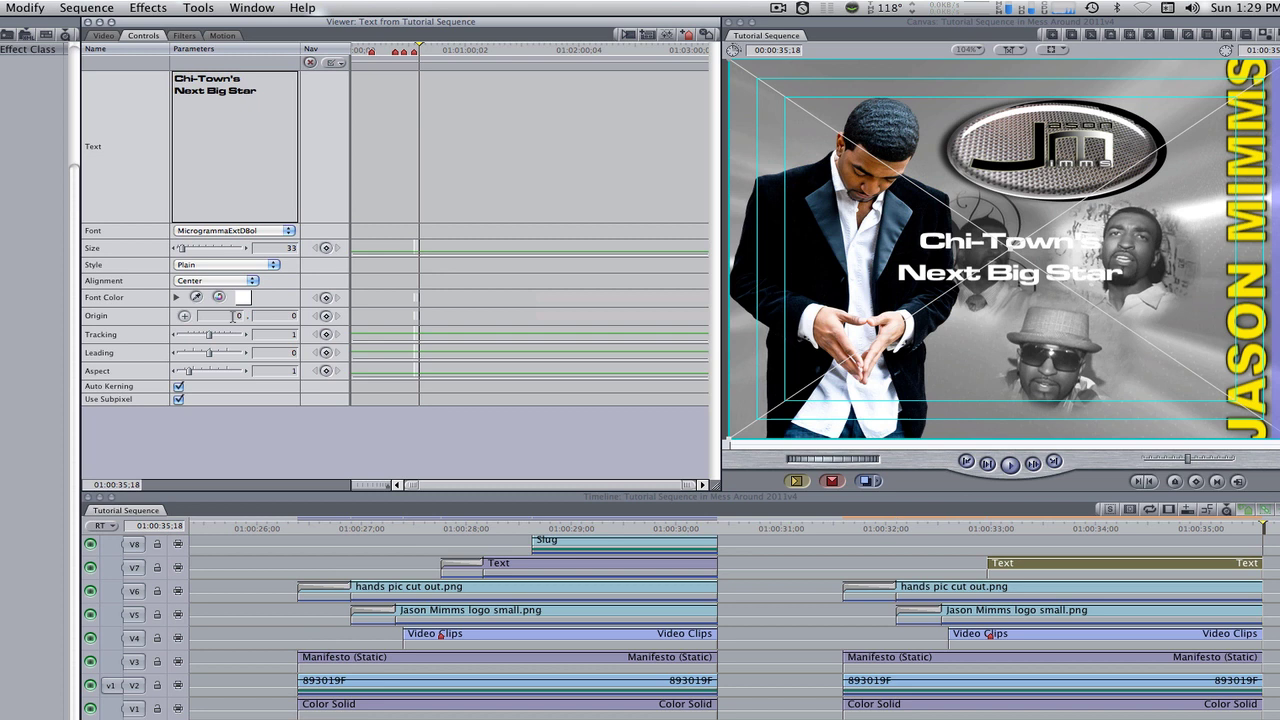
{"action": "type", "text": "80"}
{"action": "key", "text": "Tab"}
{"action": "type", "text": "49"}
{"action": "key", "text": "Return"}
Step: Make the title text yellow with leading 3 and aspect 0.9
{"action": "left_click", "coordinate": [243, 297]}
{"action": "left_click", "coordinate": [600, 238]}
{"action": "left_click", "coordinate": [642, 690]}
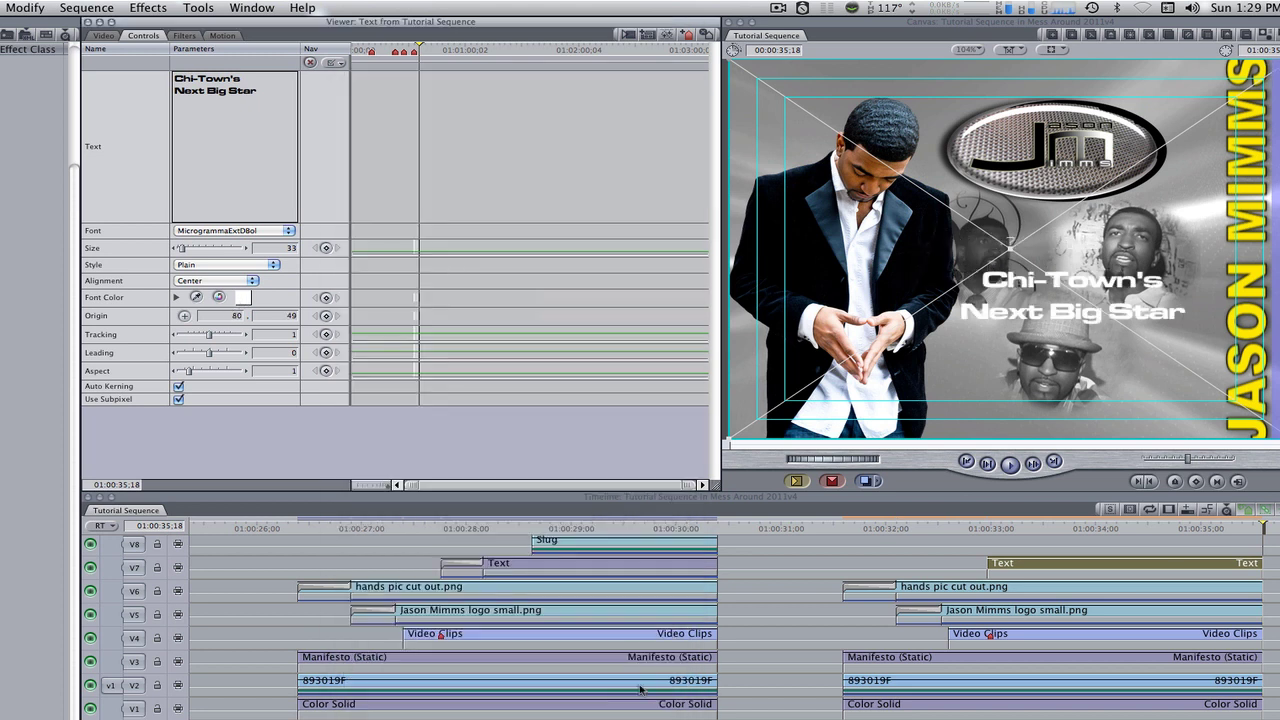
{"action": "left_click", "coordinate": [284, 352]}
{"action": "type", "text": "3"}
{"action": "left_click", "coordinate": [288, 370]}
{"action": "type", "text": "0.9"}
{"action": "key", "text": "Return"}
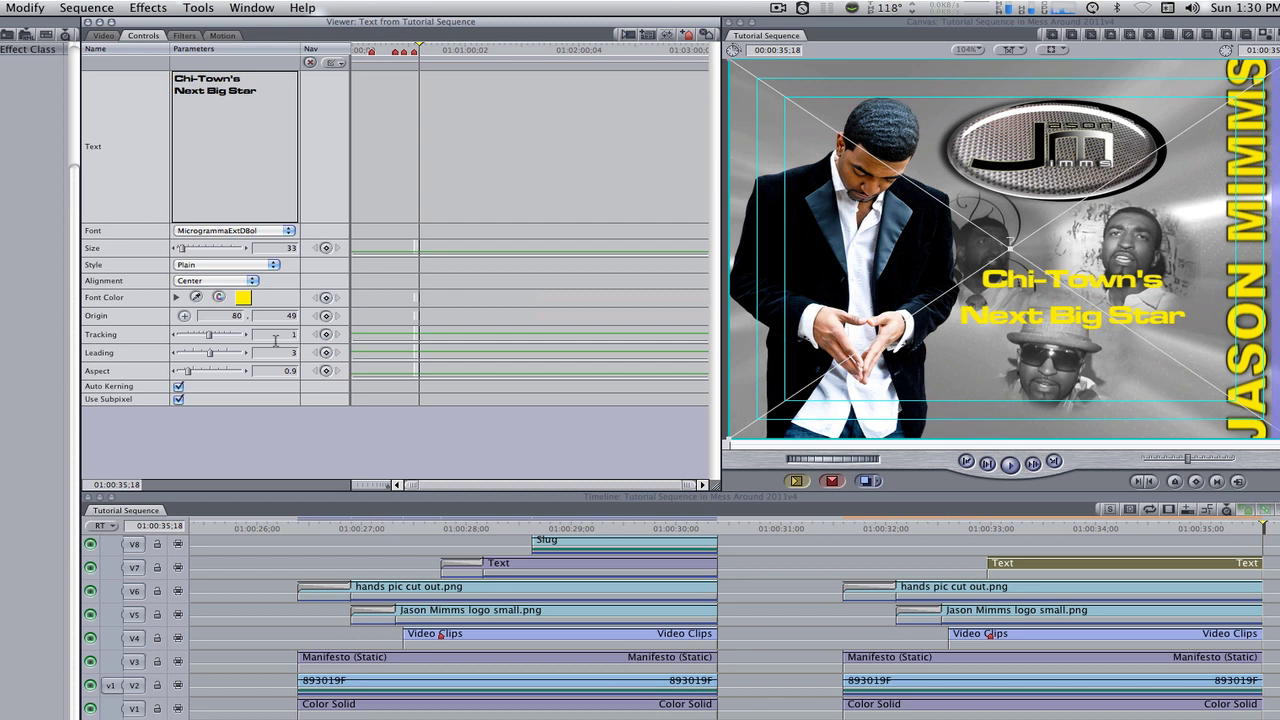
Step: Enable the title's drop shadow and open the hands pic clip's Cross Zoom transition settings
{"action": "left_click", "coordinate": [230, 37]}
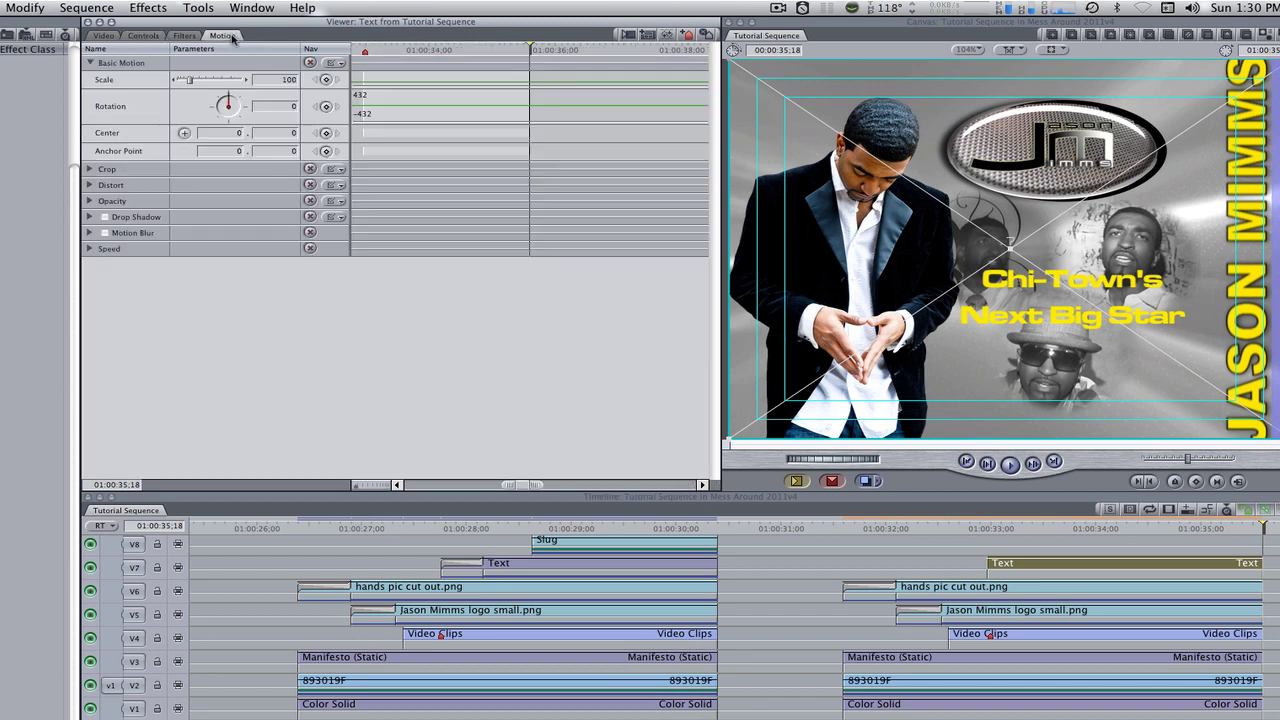
{"action": "left_click", "coordinate": [105, 217]}
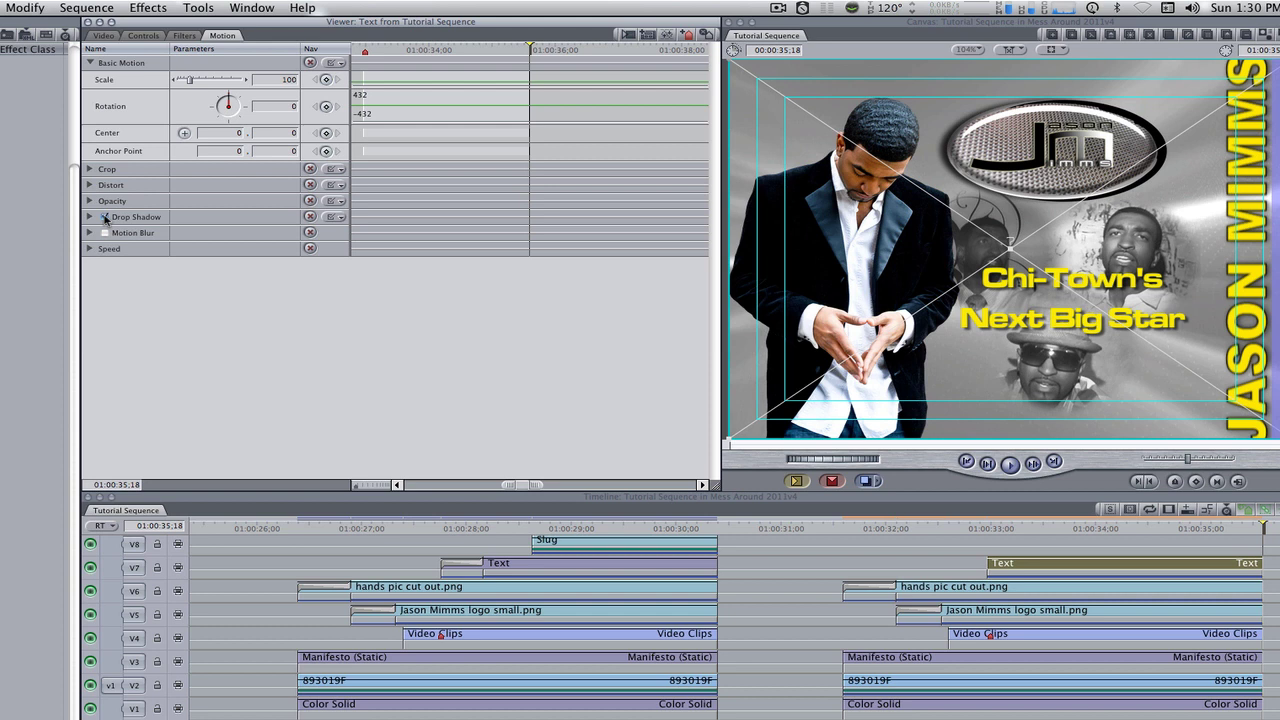
{"action": "left_click", "coordinate": [866, 587]}
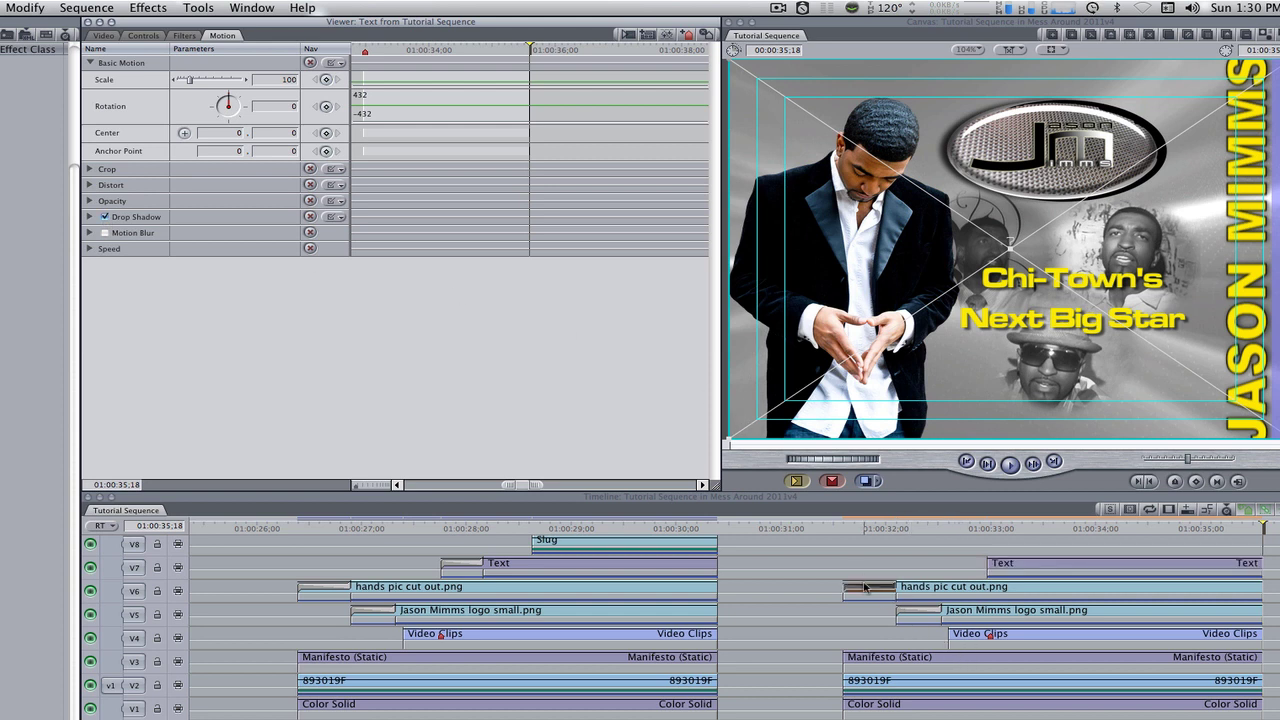
{"action": "double_click", "coordinate": [866, 587]}
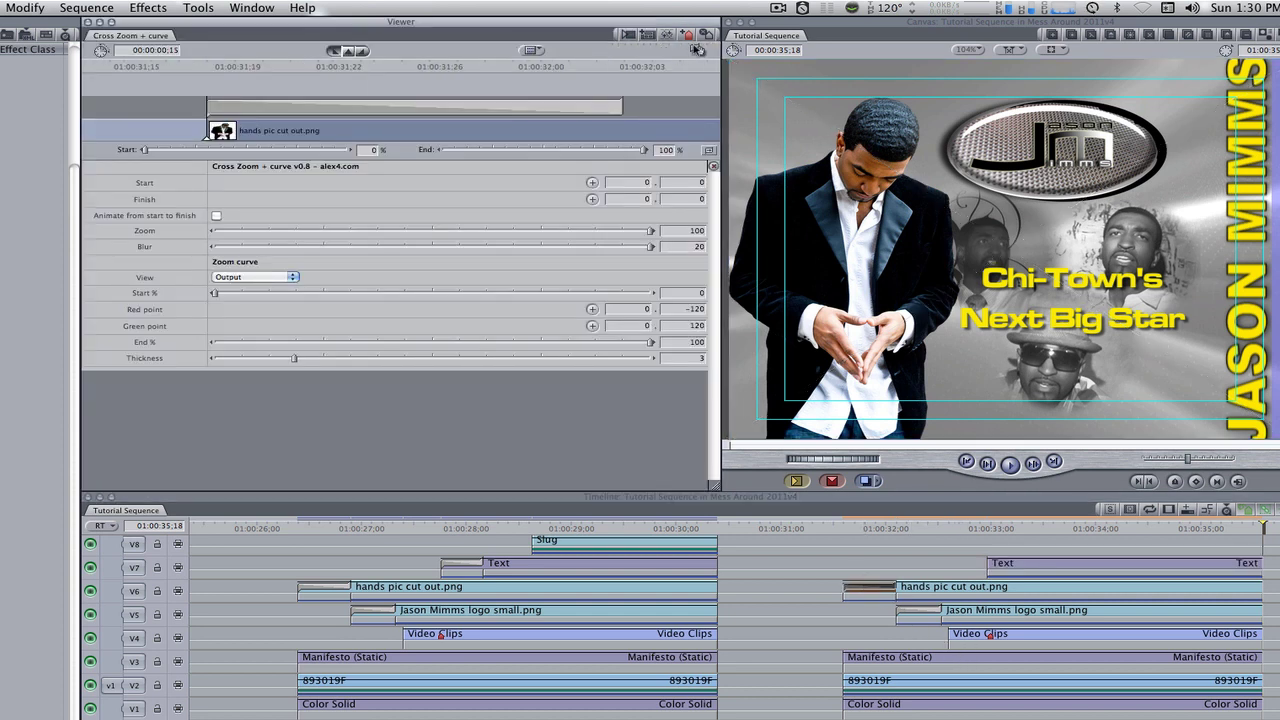
Step: Copy the Cross Zoom transition onto the Text clip's start and set it to 13 frames
{"action": "left_click_drag", "start_coordinate": [699, 50], "coordinate": [1003, 565]}
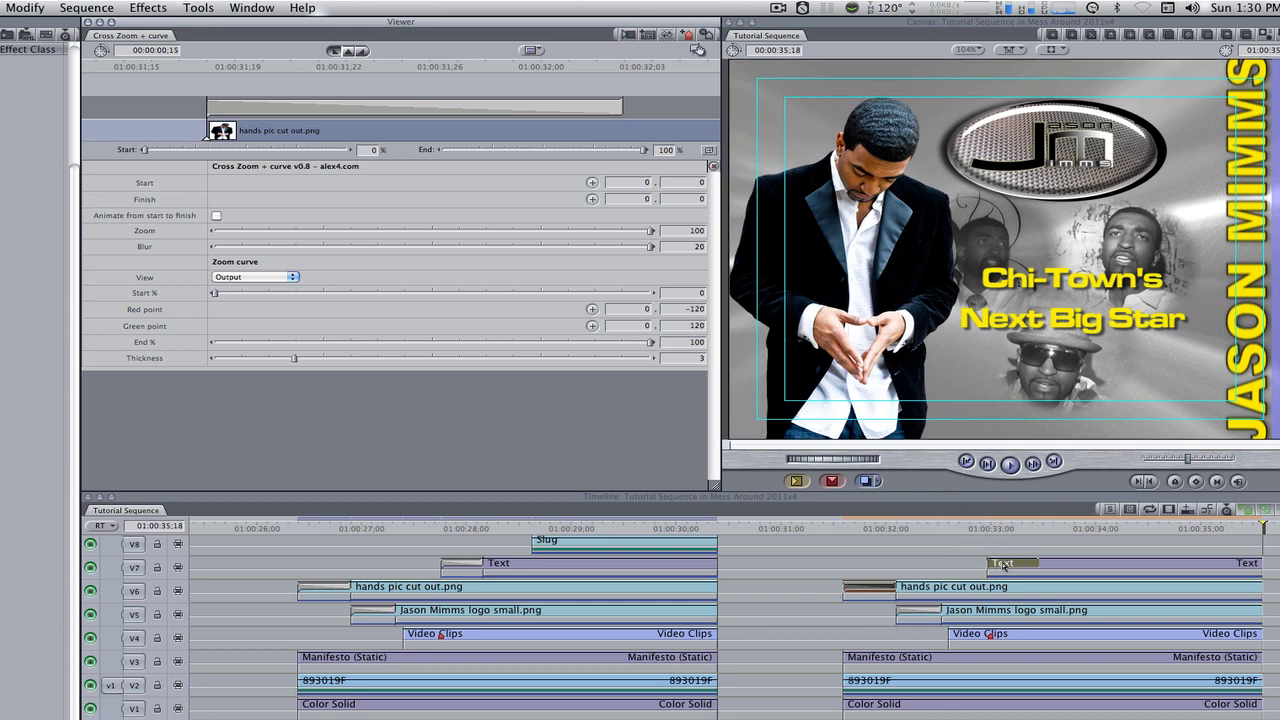
{"action": "left_click", "coordinate": [1005, 563]}
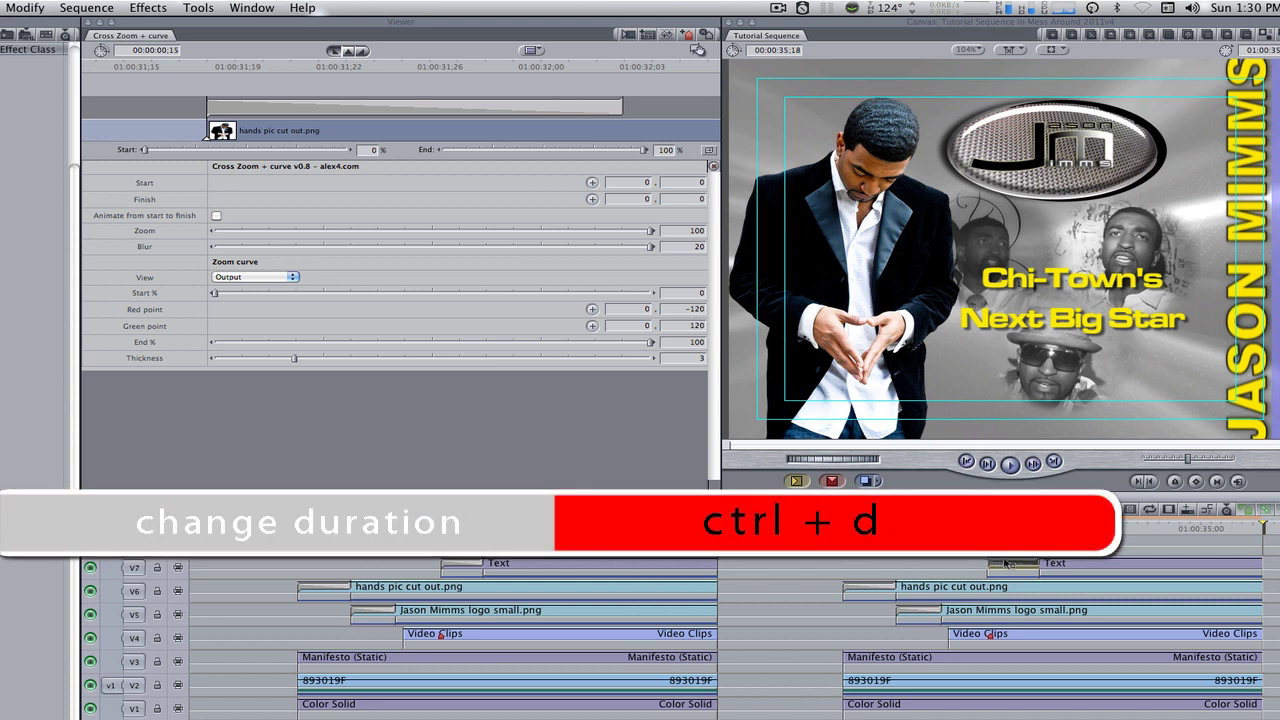
{"action": "key", "text": "ctrl+d"}
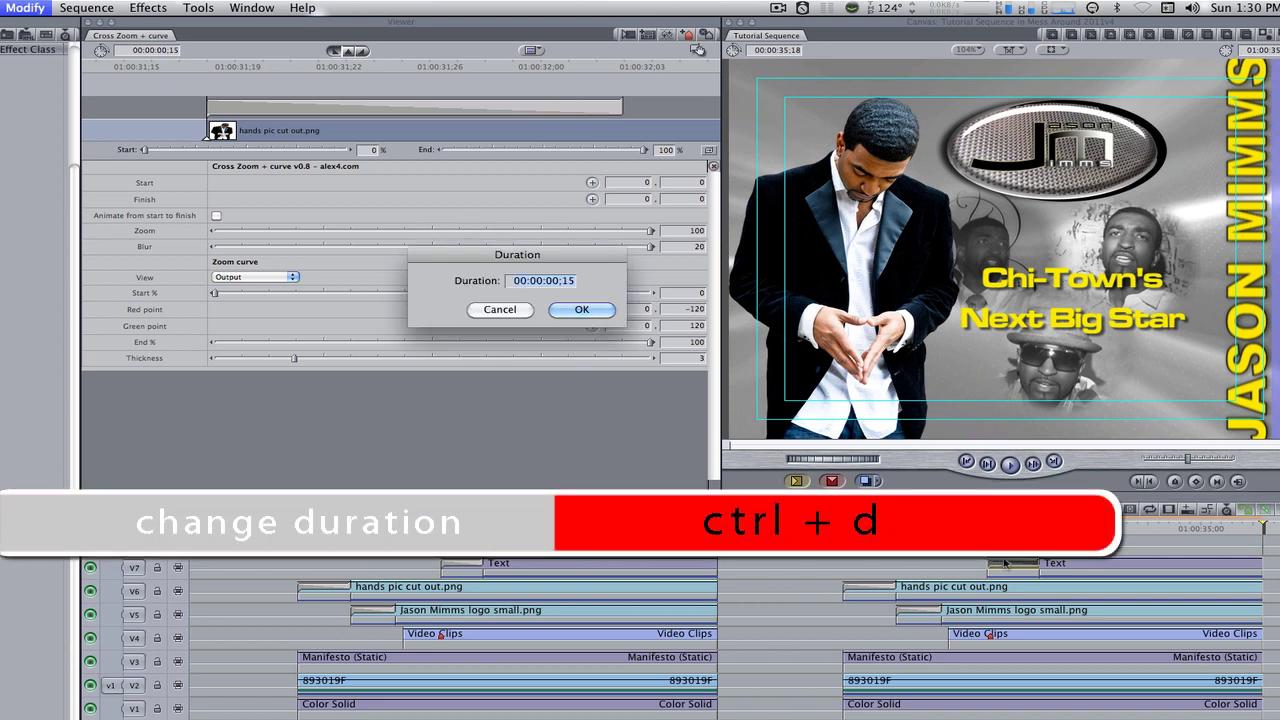
{"action": "type", "text": ".13"}
{"action": "key", "text": "Tab"}
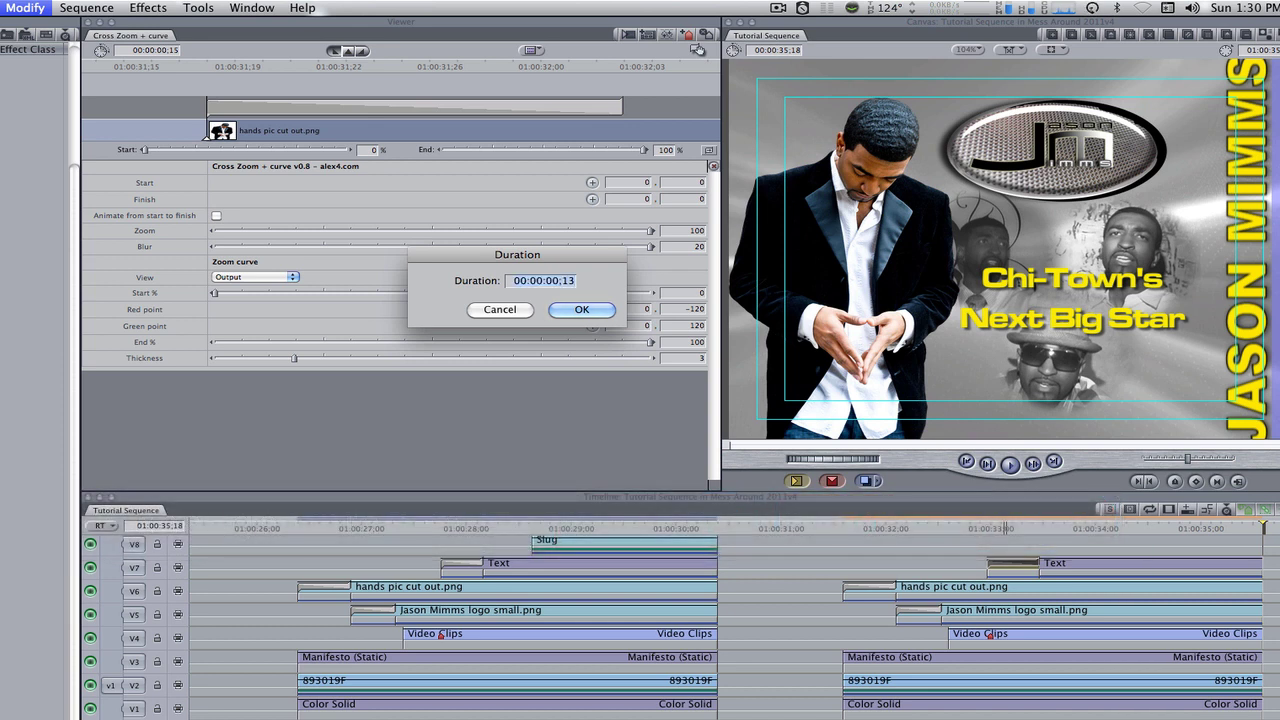
{"action": "key", "text": "Return"}
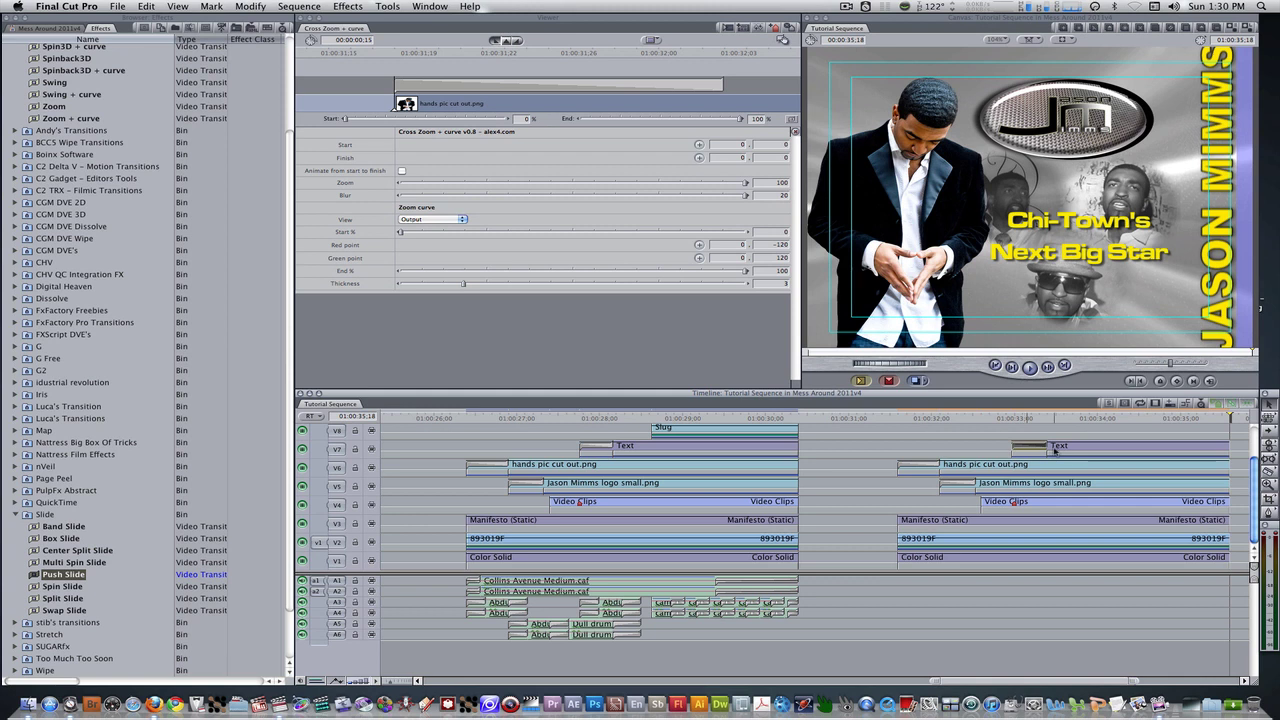
Step: Give the Slug clip a 00:00:01:23 duration and move the playhead to 01:00:34:13
{"action": "left_click", "coordinate": [301, 19]}
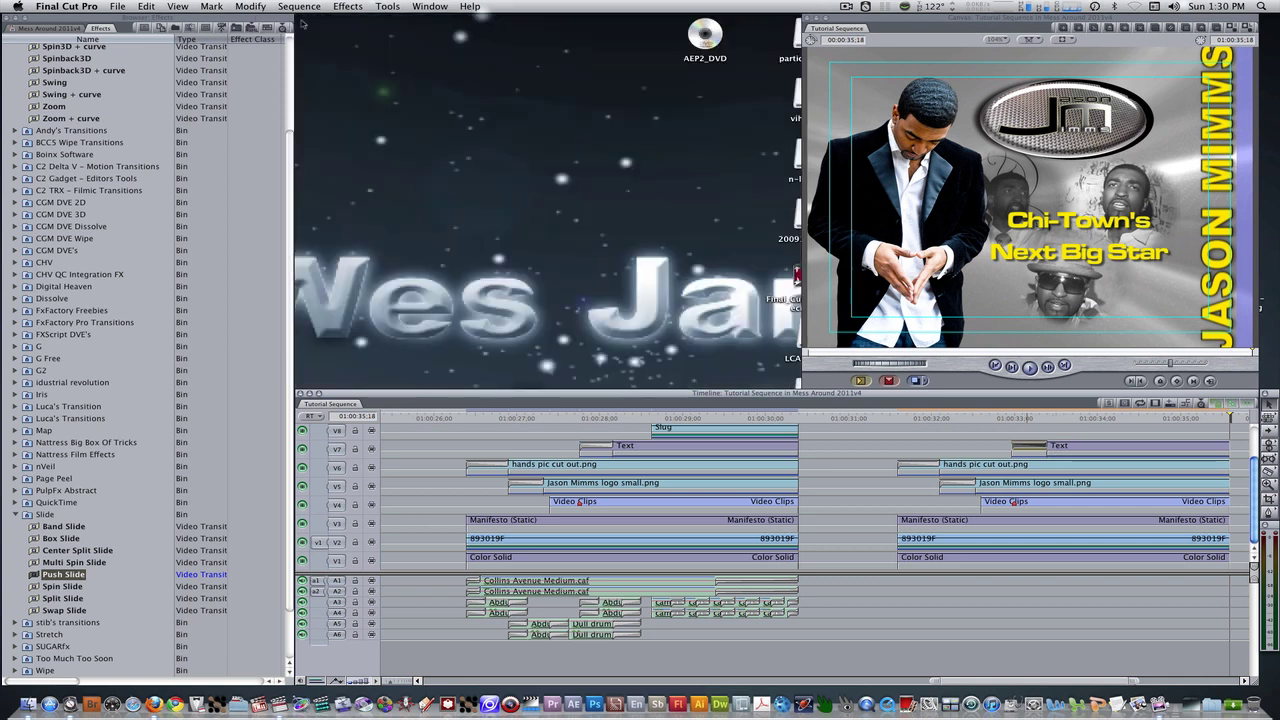
{"action": "key", "text": "super+1"}
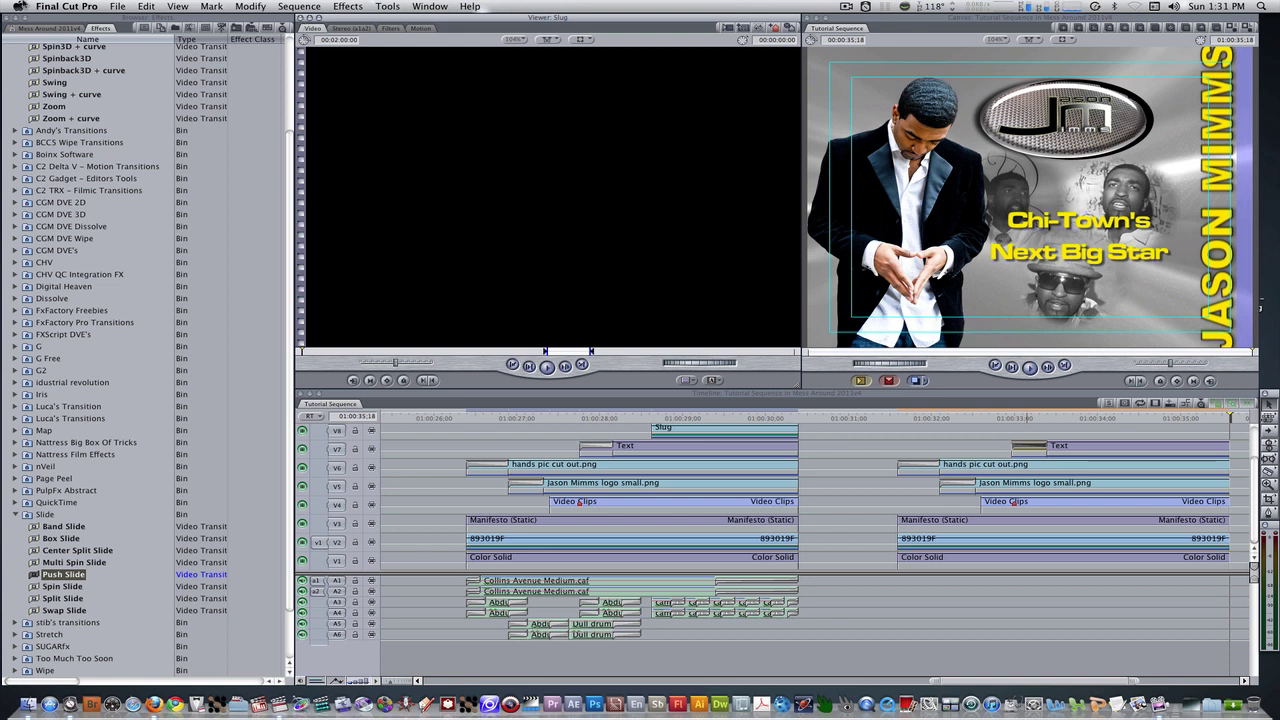
{"action": "left_click", "coordinate": [342, 40]}
{"action": "type", "text": "1:23"}
{"action": "key", "text": "Return"}
{"action": "left_click", "coordinate": [1079, 419]}
{"action": "left_click_drag", "start_coordinate": [1081, 424], "coordinate": [1134, 421]}
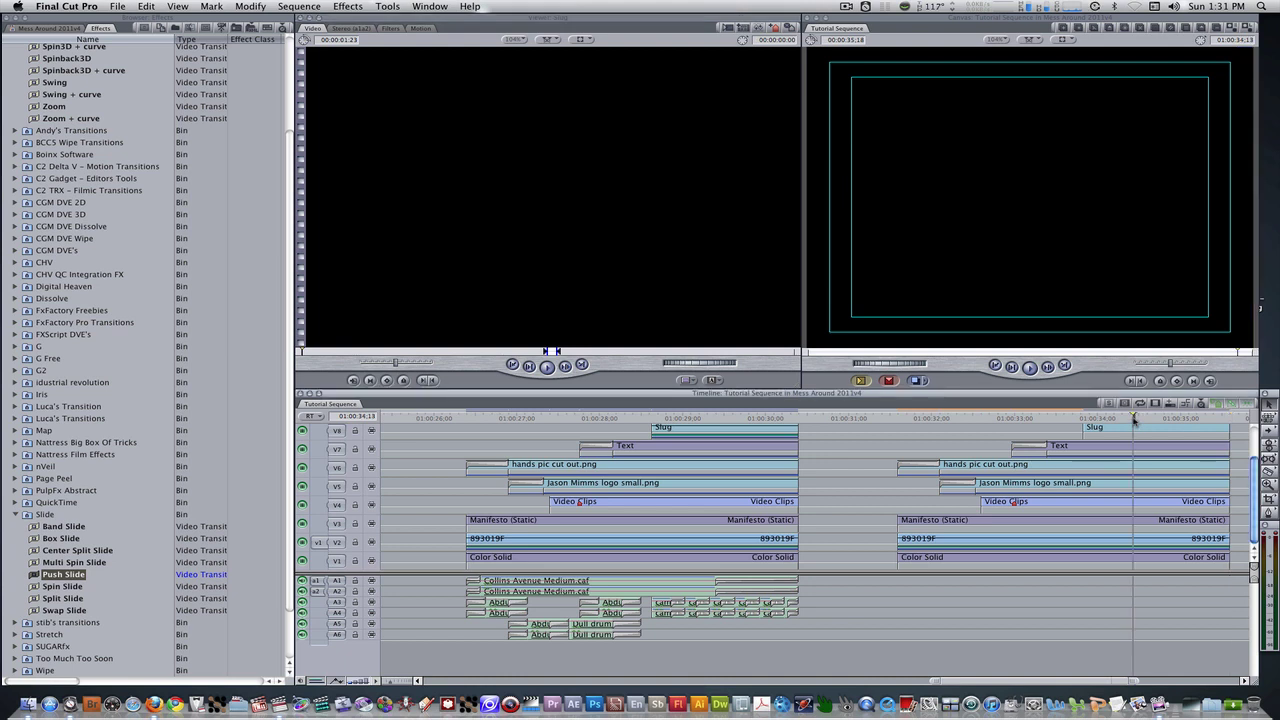
Step: Drag the SUGARfx Paparazzi filter onto the V8 Slug clip, then open the clip
{"action": "left_click", "coordinate": [108, 38]}
{"action": "scroll", "coordinate": [94, 90], "scroll_direction": "up", "scroll_amount": 3}
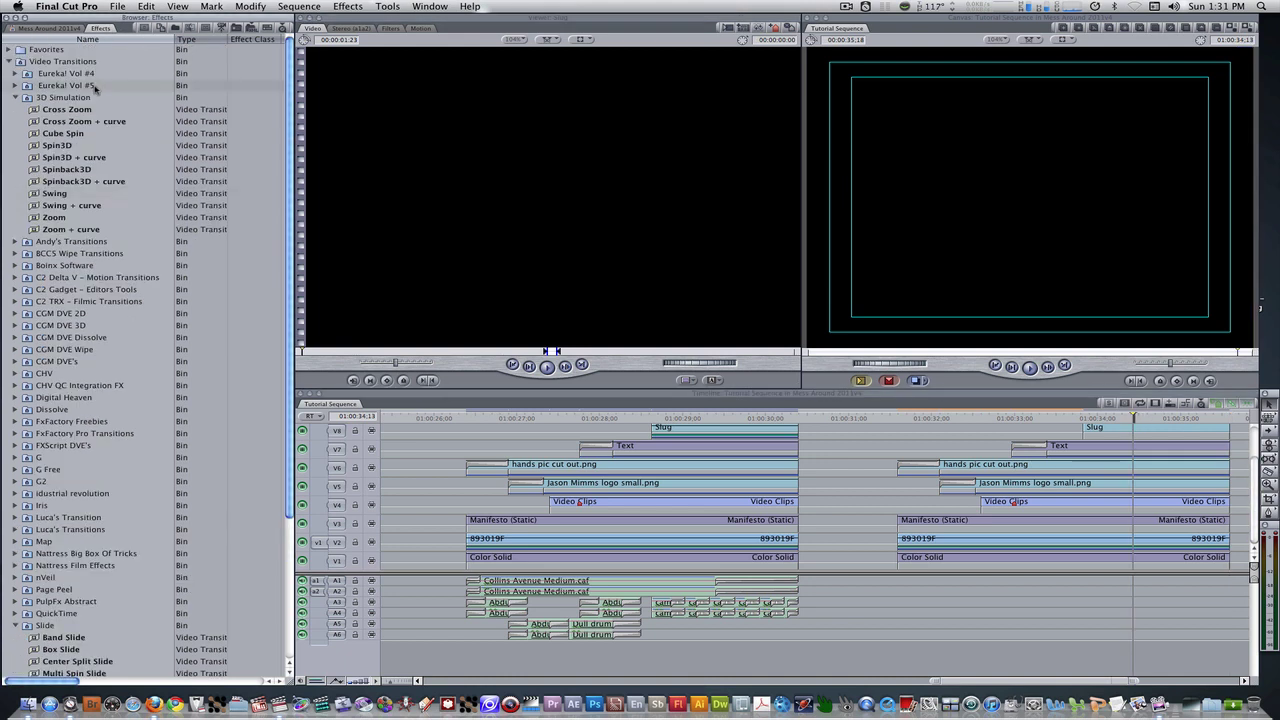
{"action": "left_click", "coordinate": [10, 62]}
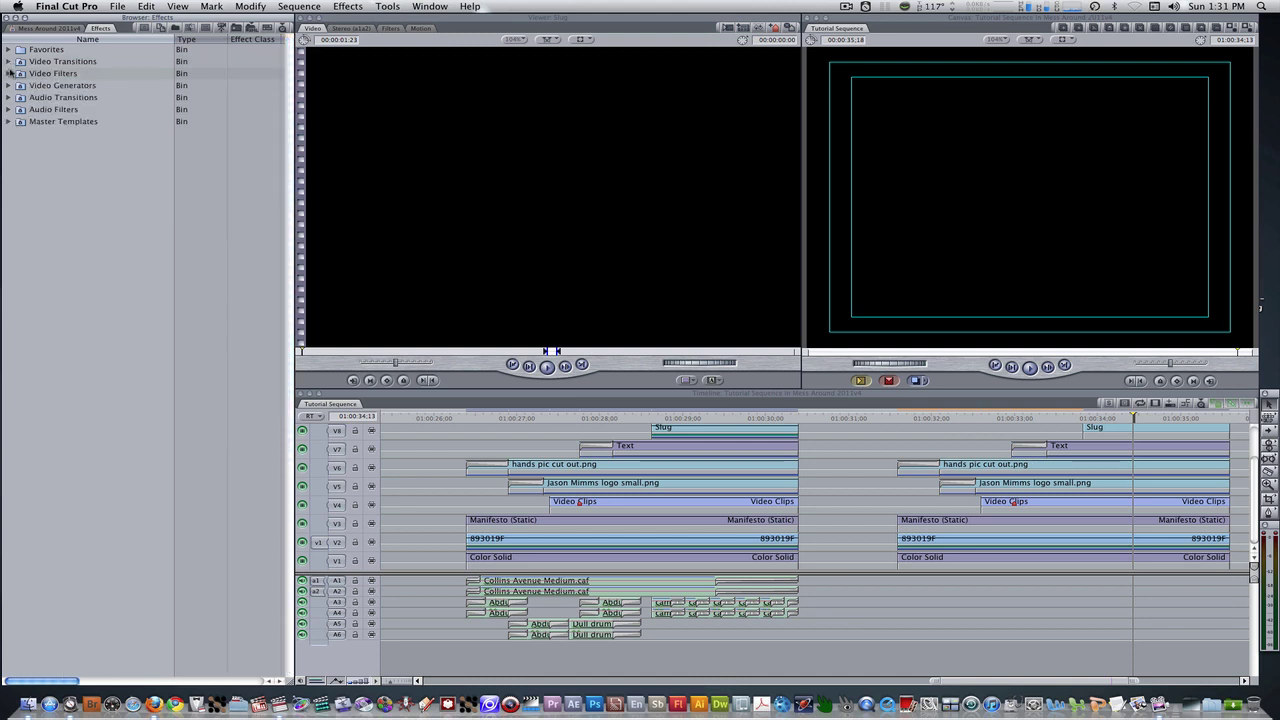
{"action": "left_click", "coordinate": [9, 73]}
{"action": "scroll", "coordinate": [68, 346], "scroll_direction": "down", "scroll_amount": 15}
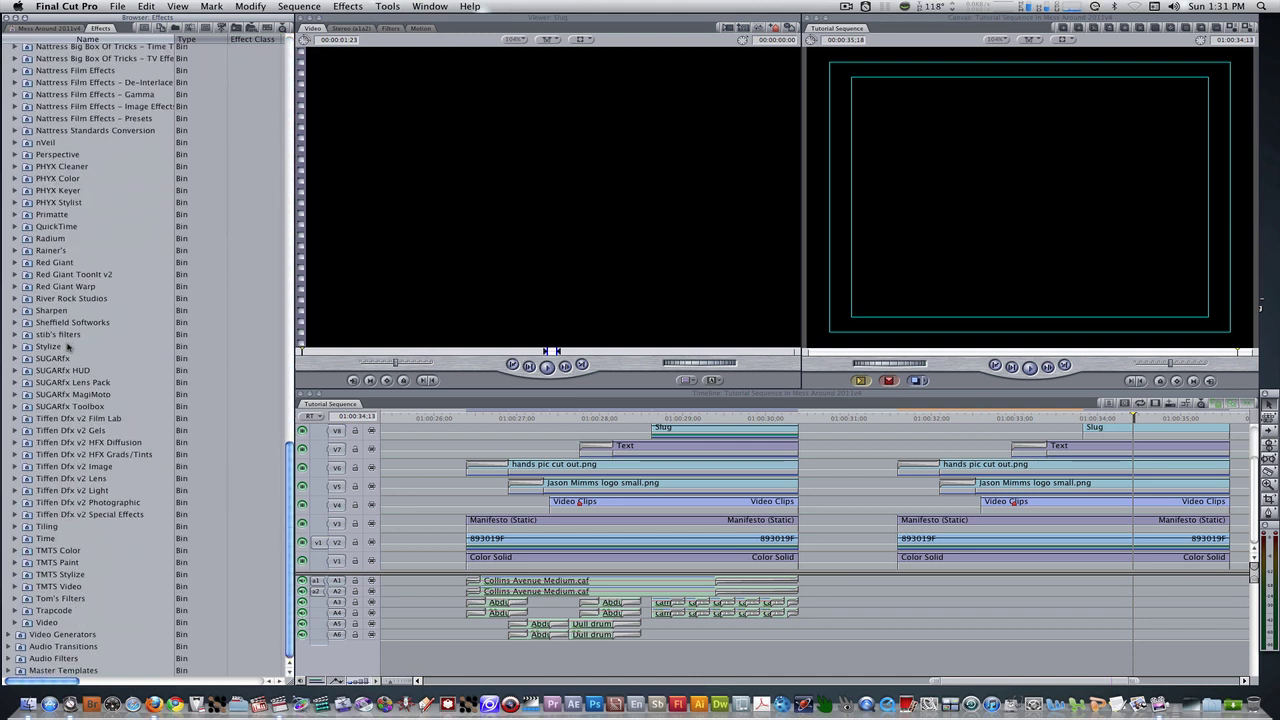
{"action": "left_click", "coordinate": [16, 359]}
{"action": "left_click", "coordinate": [34, 420]}
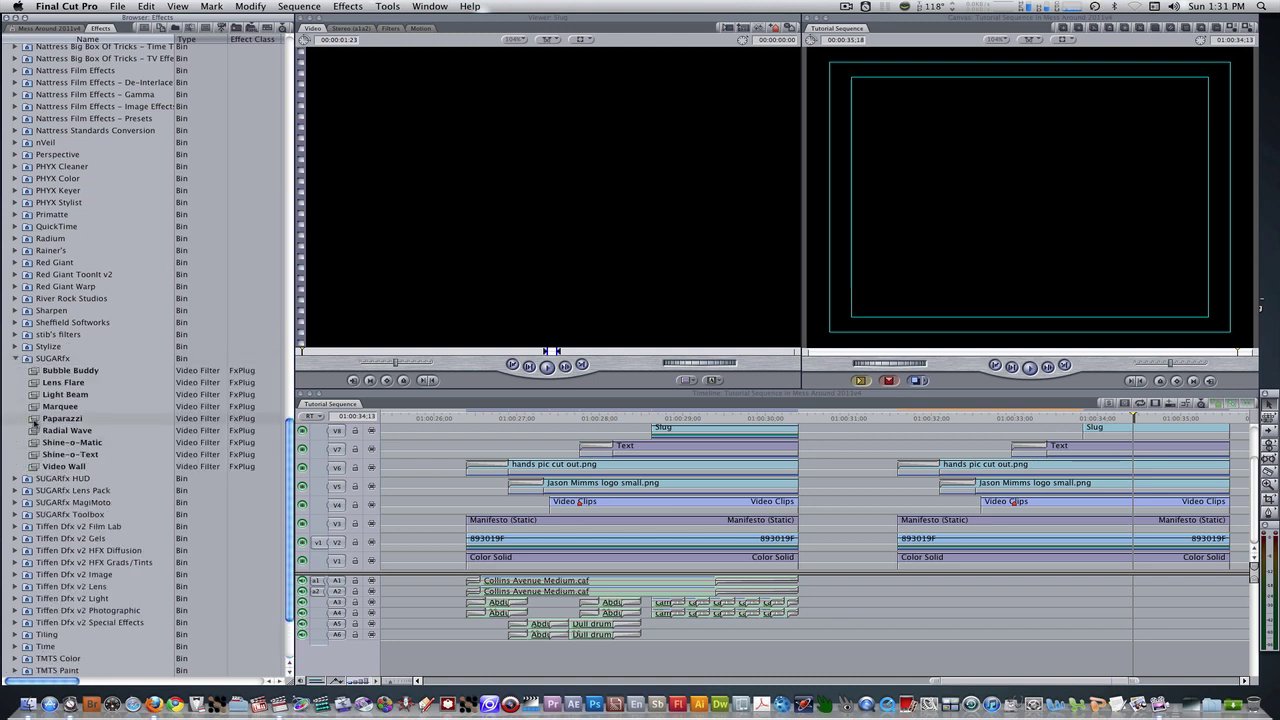
{"action": "left_click_drag", "start_coordinate": [34, 420], "coordinate": [1097, 427]}
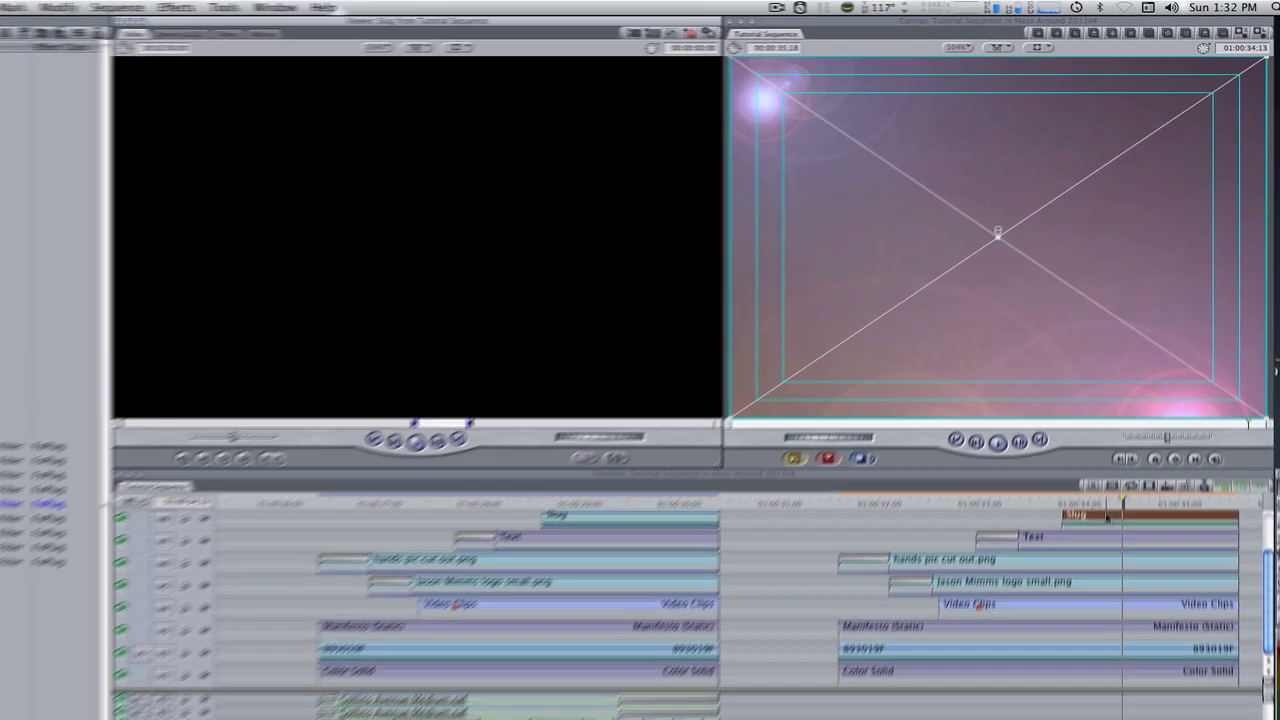
{"action": "double_click", "coordinate": [1119, 427]}
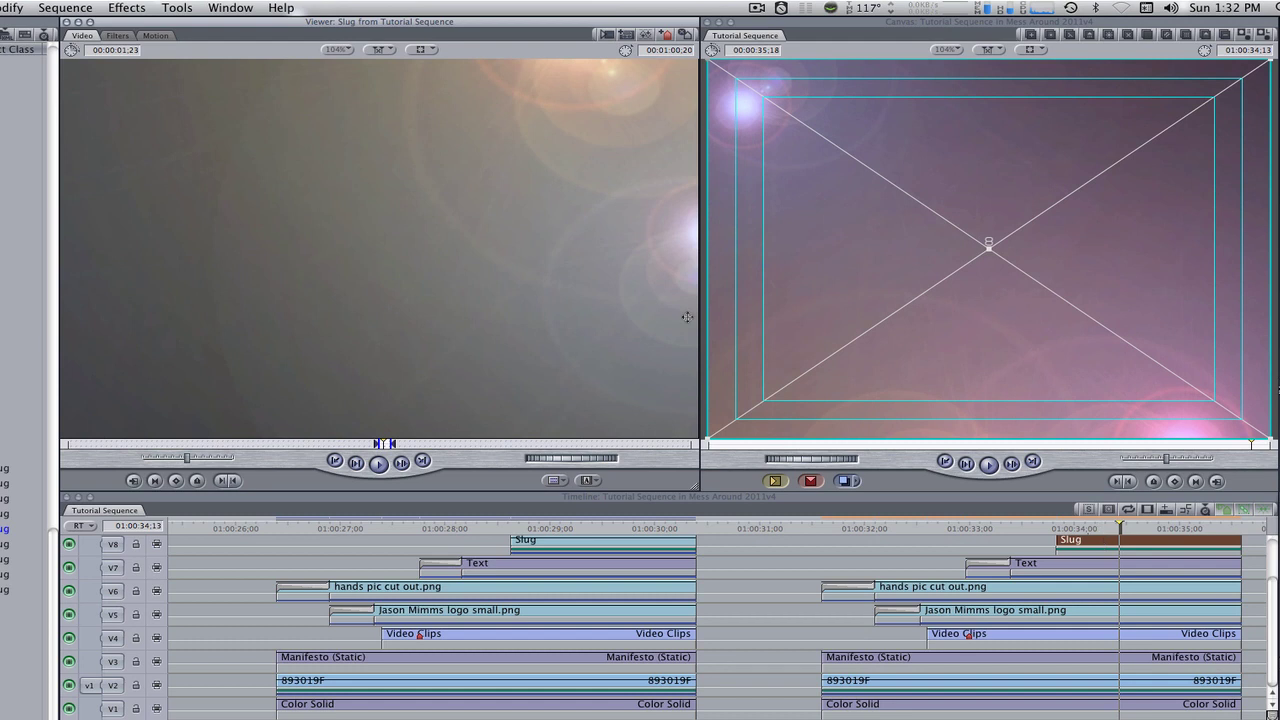
Step: Apply the Celebrity Light preset to the Paparazzi filter
{"action": "left_click", "coordinate": [130, 37]}
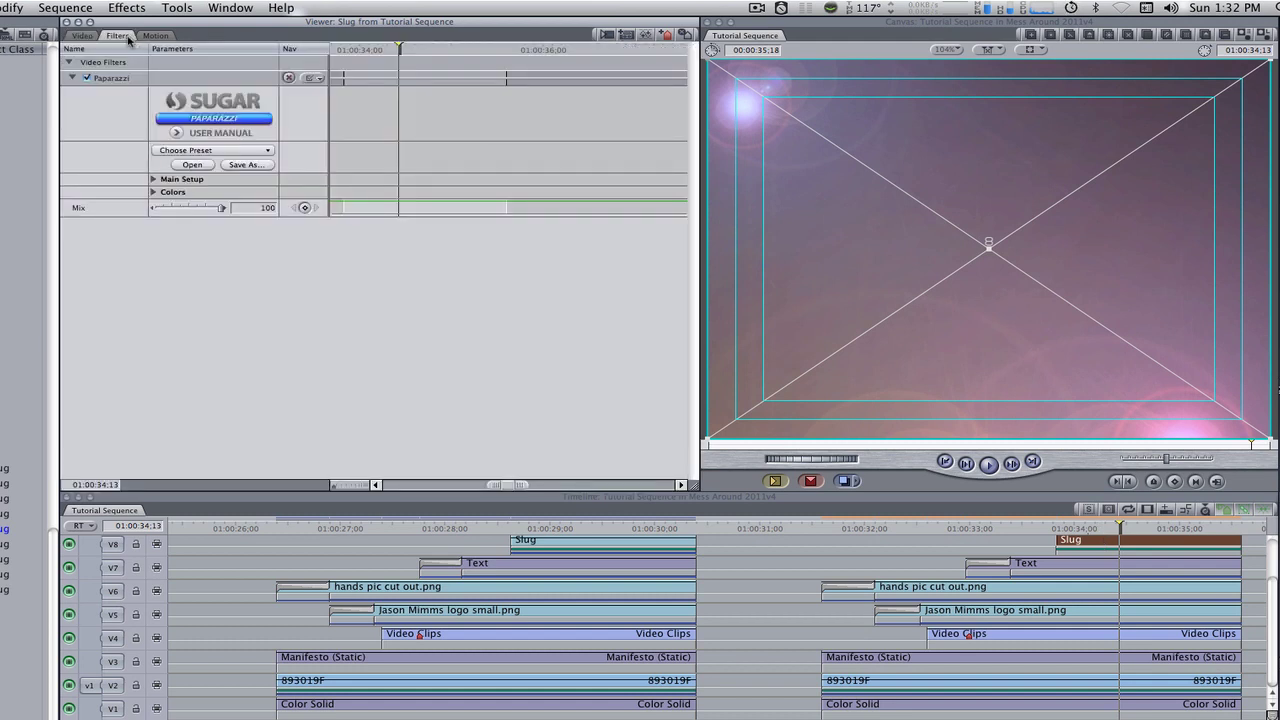
{"action": "left_click", "coordinate": [153, 192]}
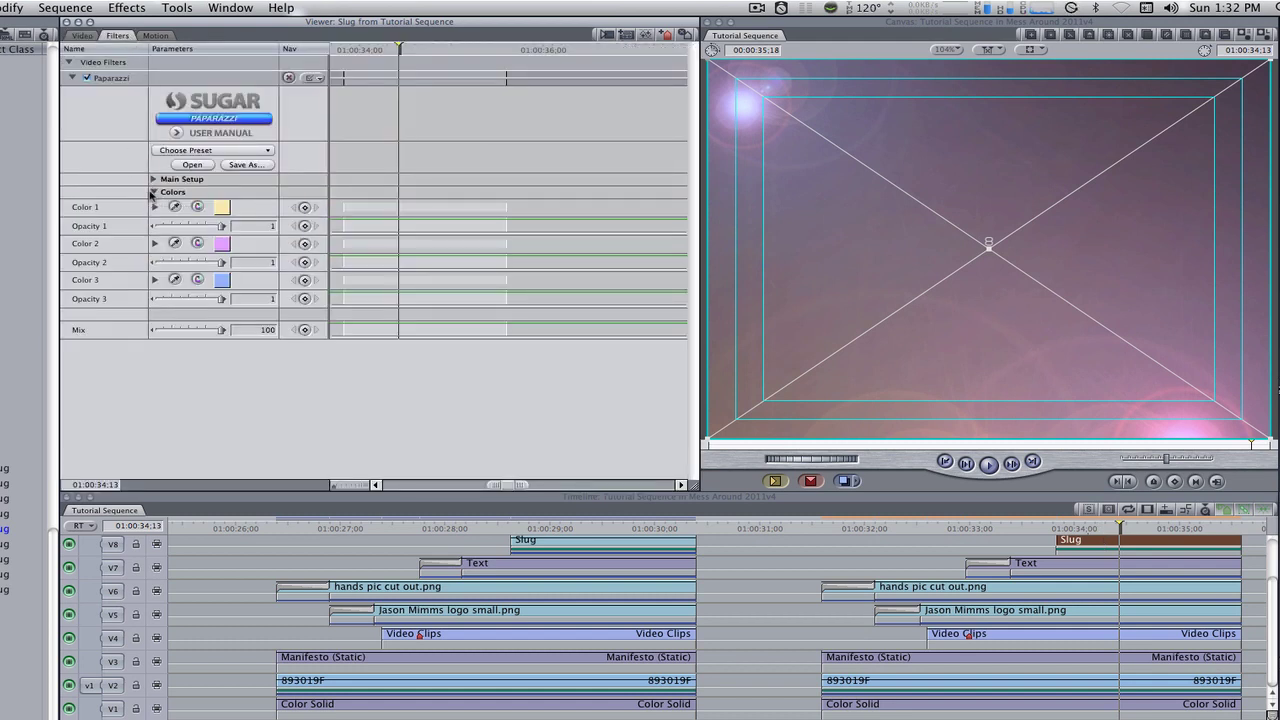
{"action": "left_click", "coordinate": [196, 152]}
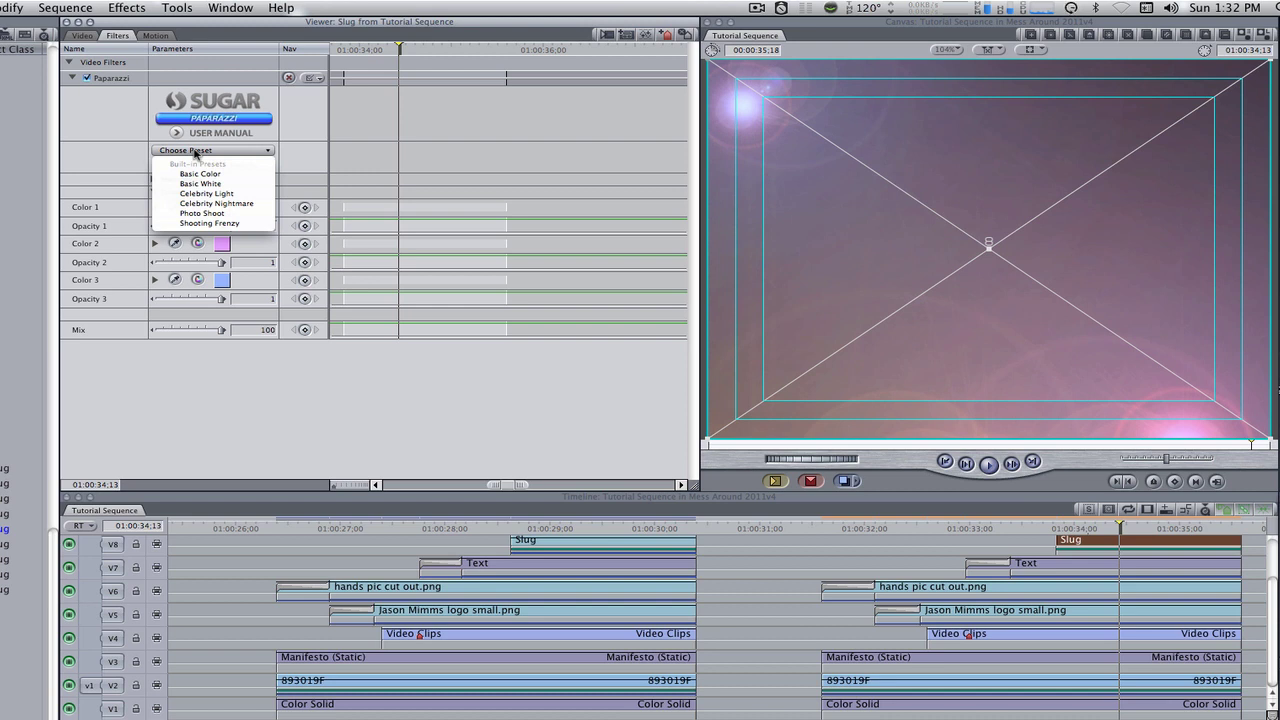
{"action": "left_click", "coordinate": [197, 194]}
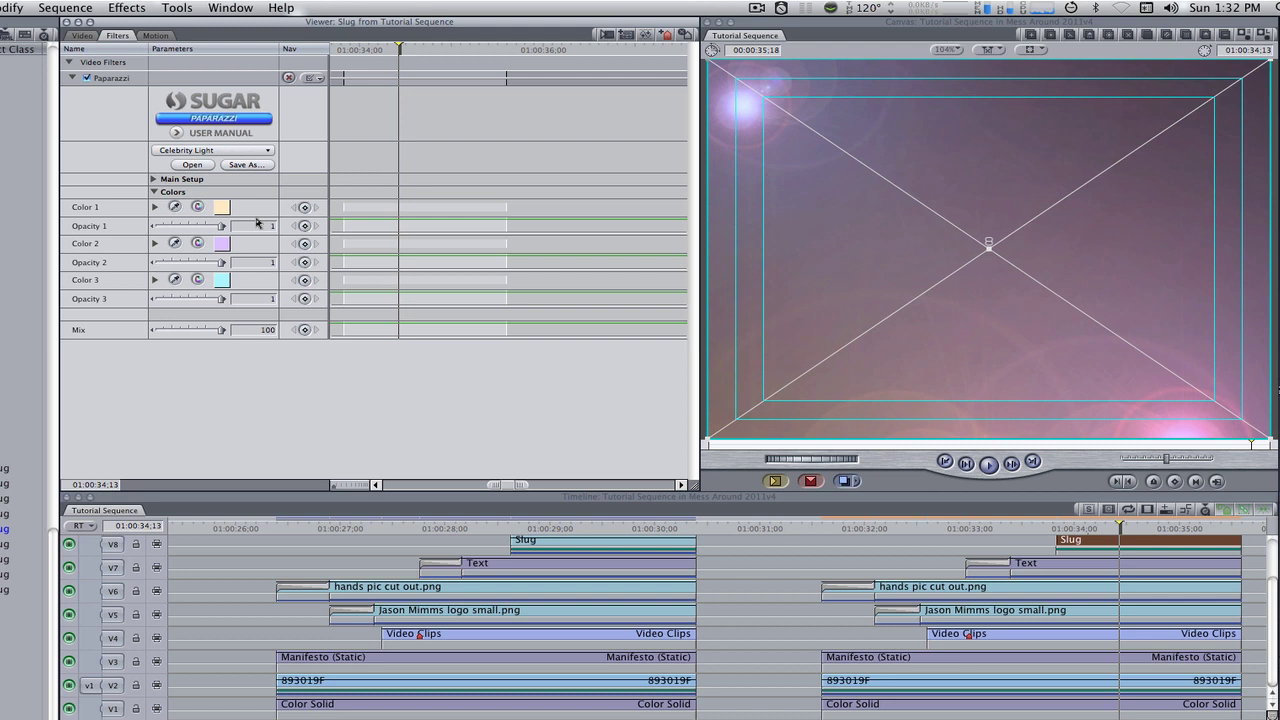
Step: Set Paparazzi Color 2 to cyan and Color 3 to pink
{"action": "left_click", "coordinate": [222, 207]}
{"action": "left_click", "coordinate": [628, 694]}
{"action": "left_click", "coordinate": [222, 243]}
{"action": "left_click", "coordinate": [355, 605]}
{"action": "left_click", "coordinate": [628, 694]}
{"action": "left_click", "coordinate": [360, 600]}
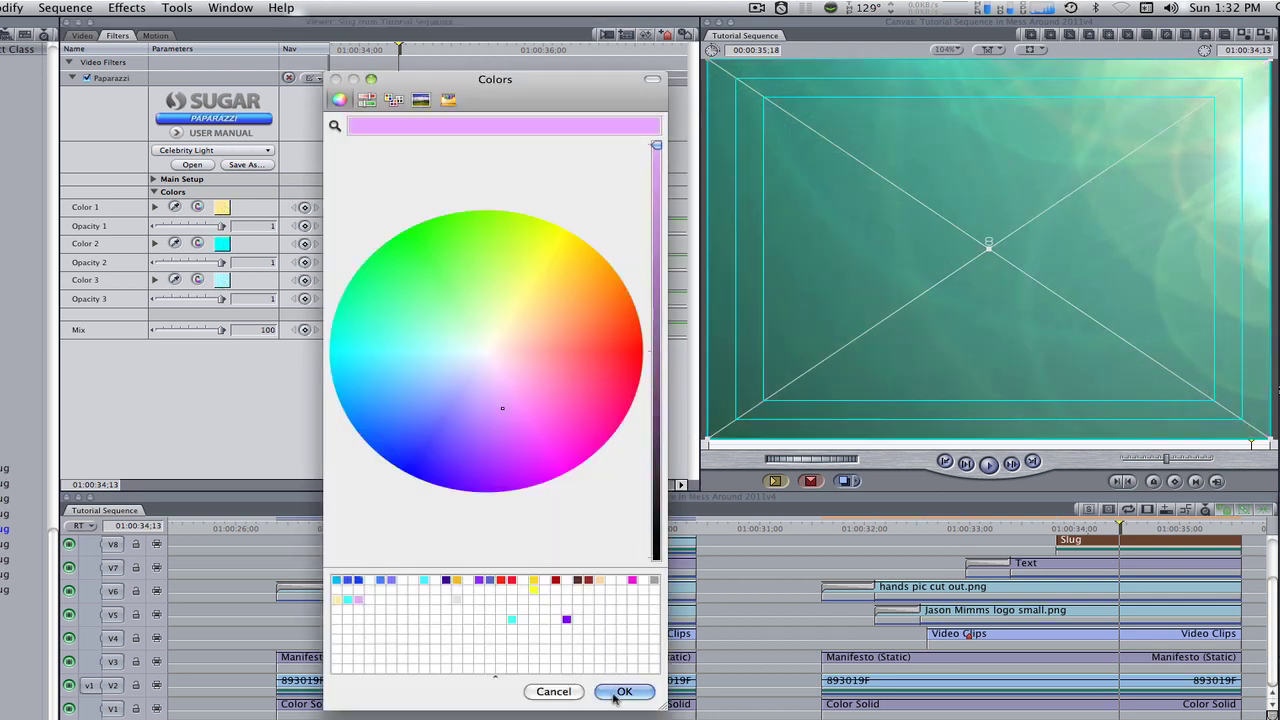
{"action": "left_click", "coordinate": [624, 691]}
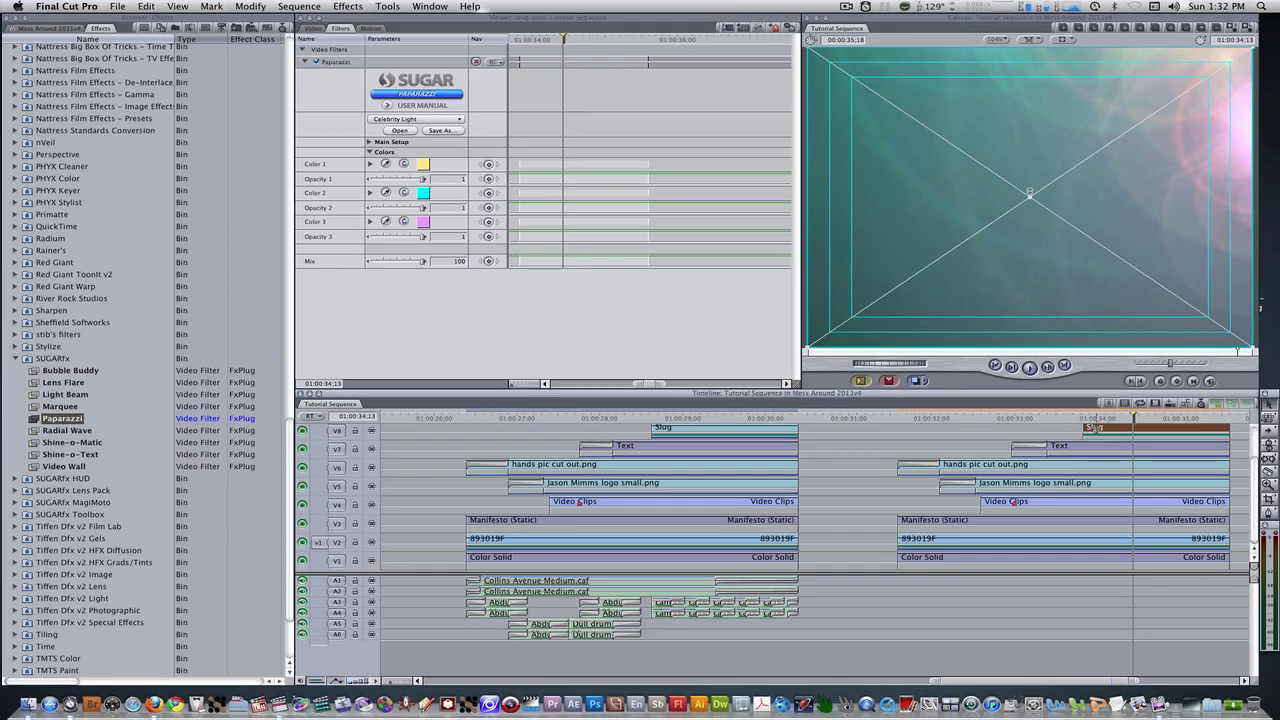
Step: Set the Slug clip's composite mode to Screen and drag its opacity down to 61
{"action": "right_click", "coordinate": [1095, 428]}
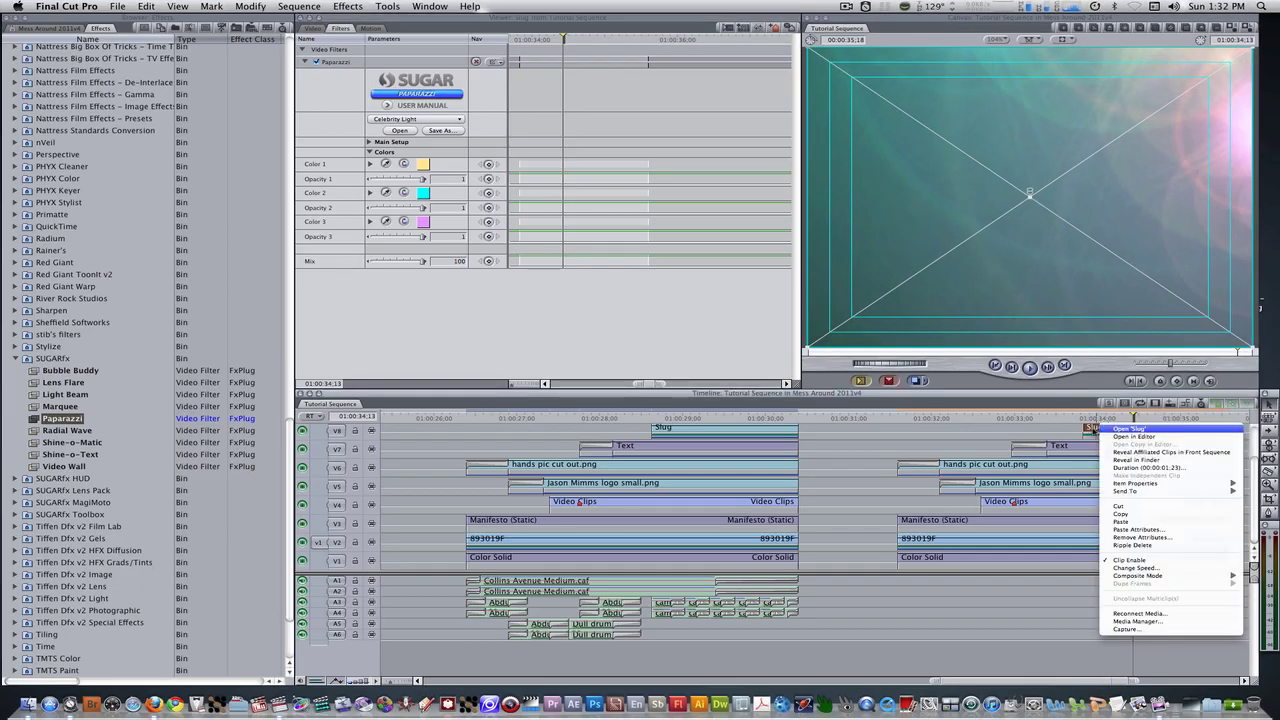
{"action": "mouse_move", "coordinate": [1152, 578]}
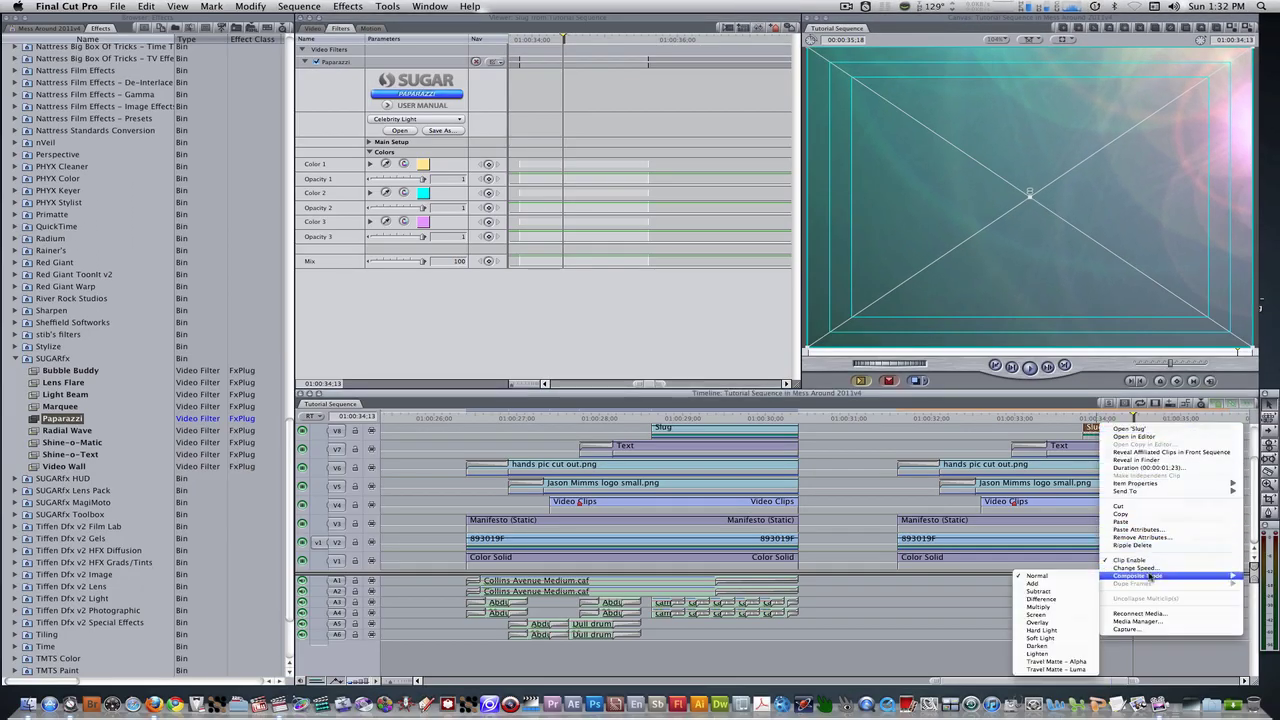
{"action": "left_click", "coordinate": [1037, 616]}
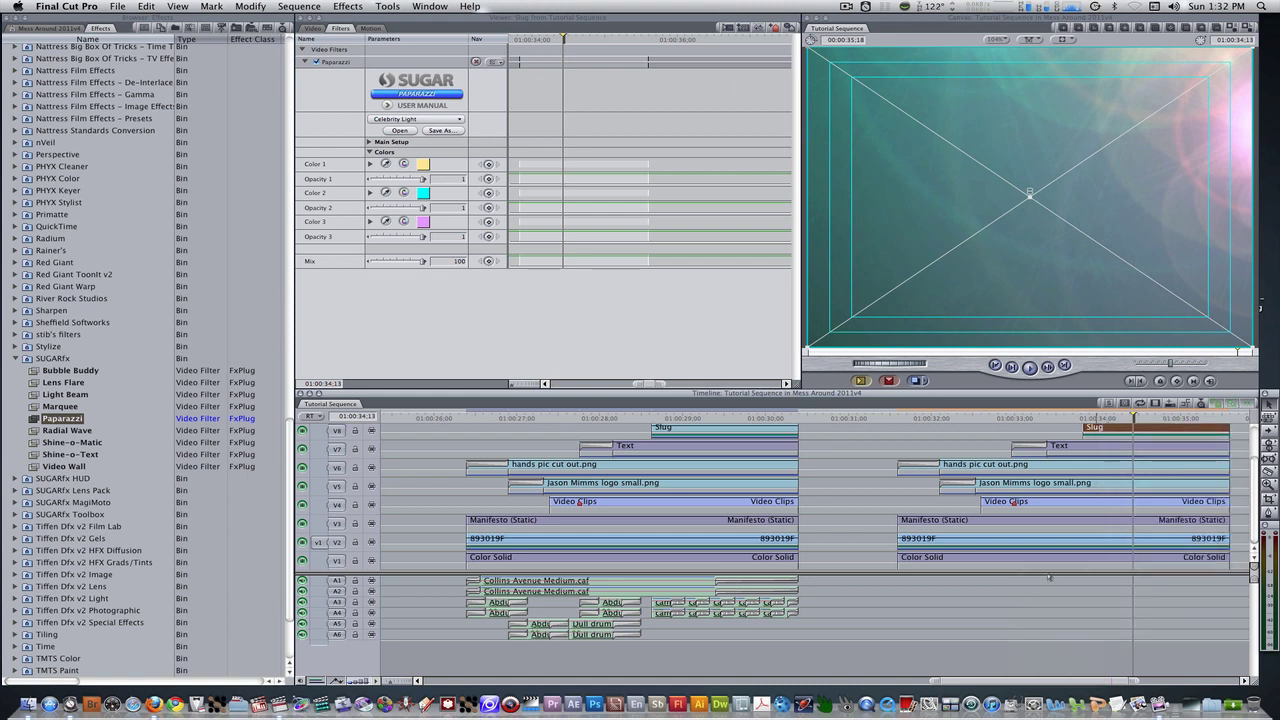
{"action": "scroll", "coordinate": [1181, 432], "scroll_direction": "up", "scroll_amount": 2}
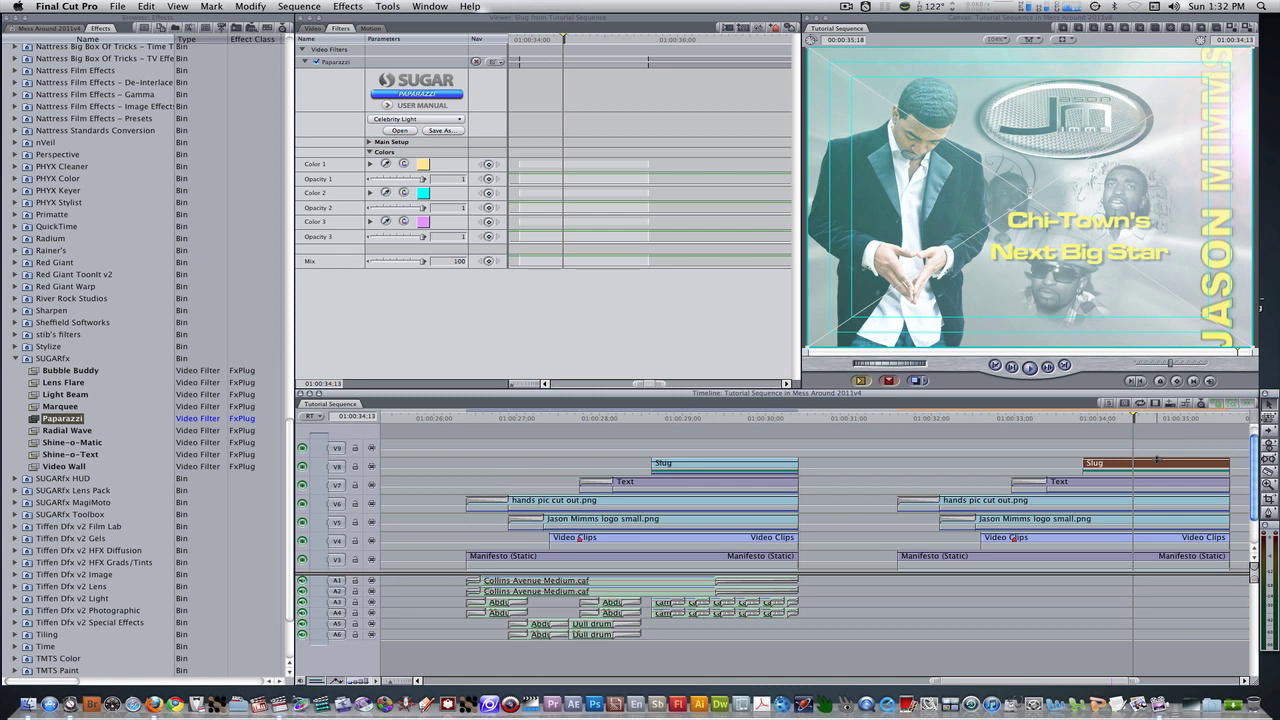
{"action": "left_click_drag", "start_coordinate": [1156, 459], "coordinate": [1157, 462]}
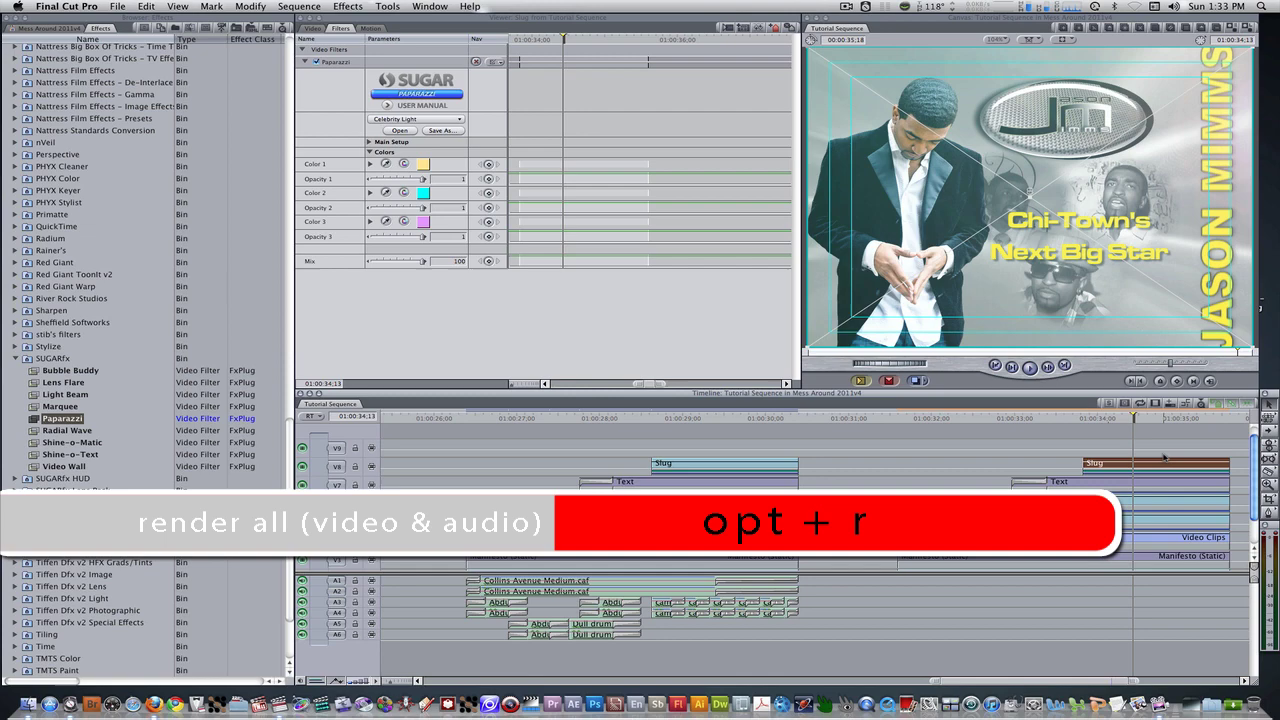
Step: Run Render All with Option+R so the screened flares play back
{"action": "key", "text": "alt+r"}
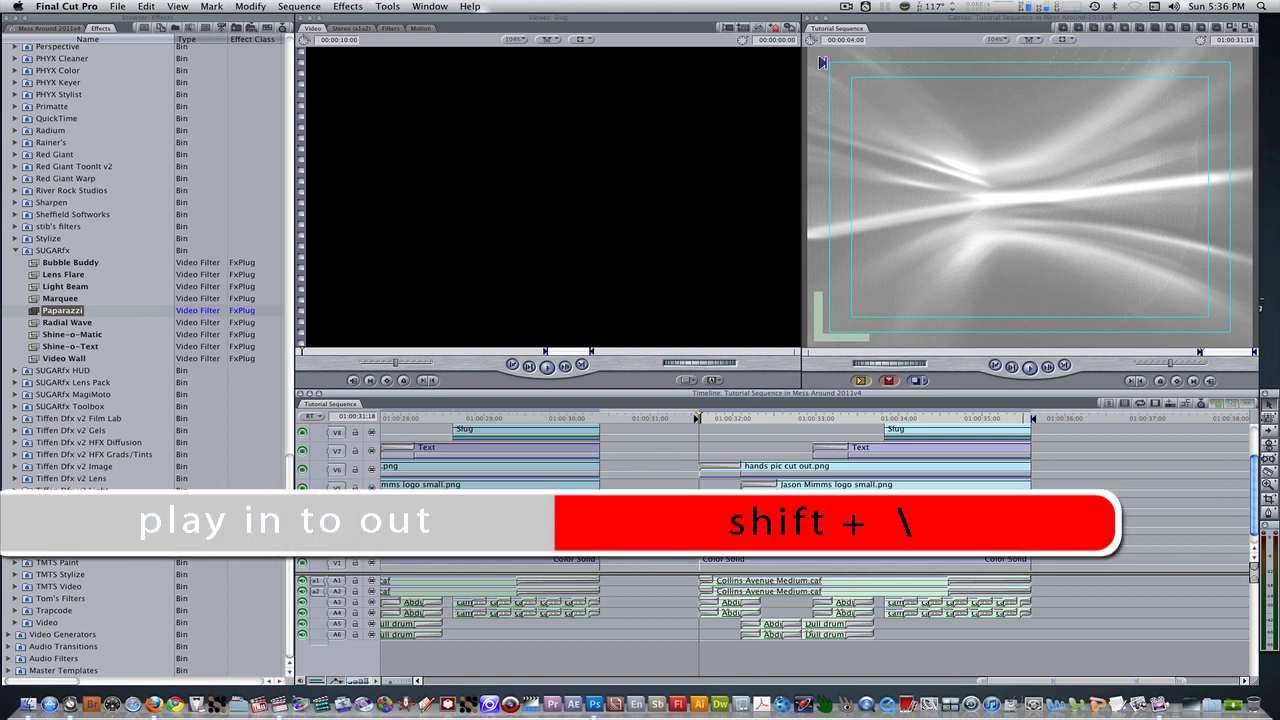
Step: Play the finished poster from in to out, then switch to the Final Cut plugins blog in Firefox
{"action": "key", "text": "shift+\\"}
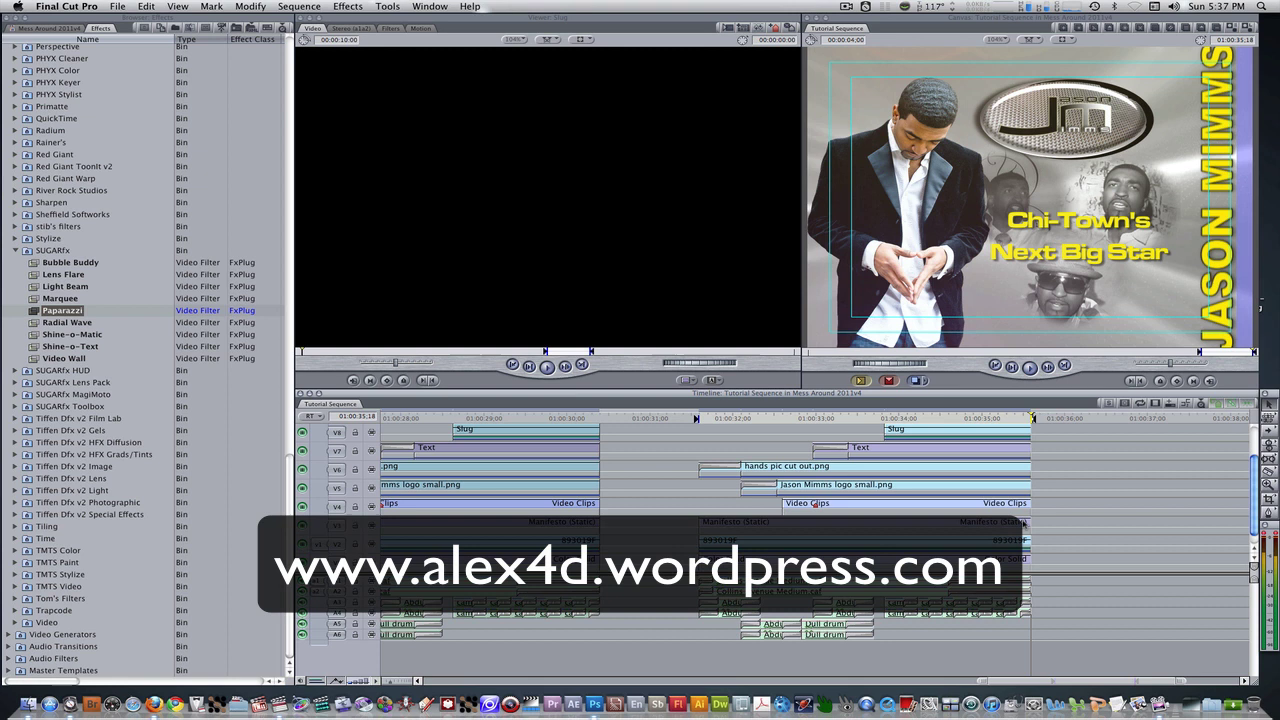
{"action": "key", "text": "super+Tab"}
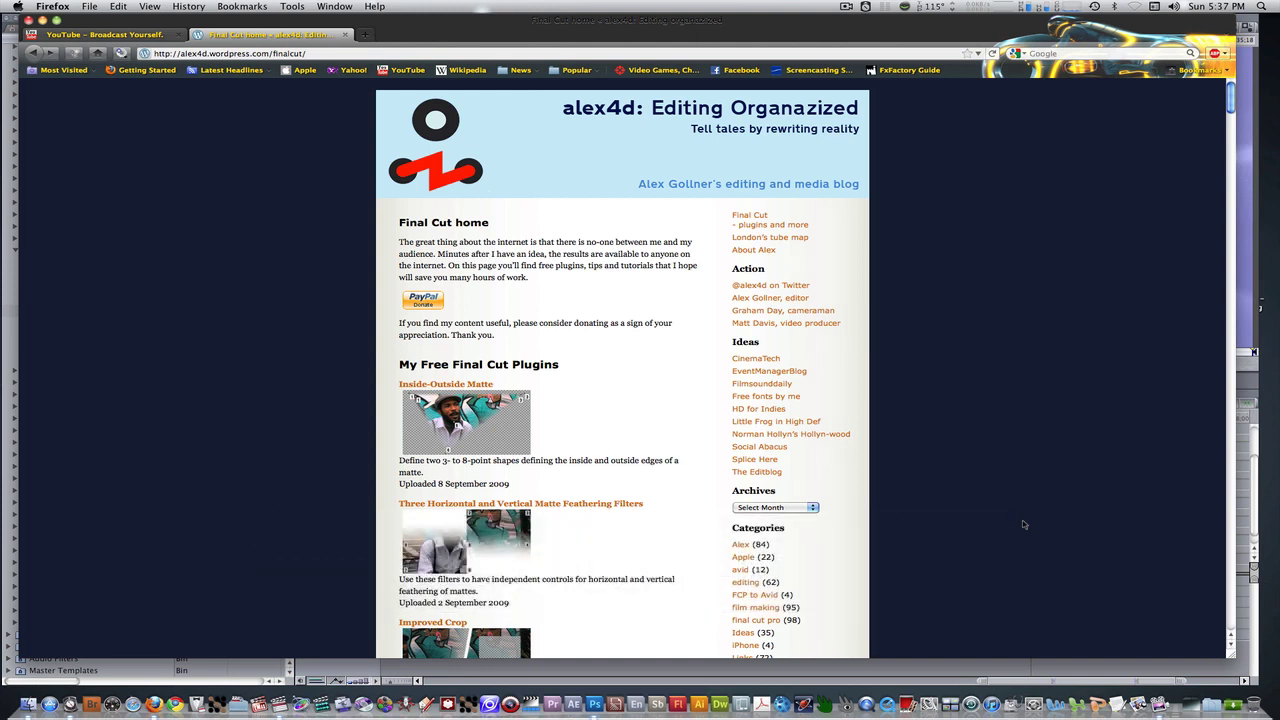
Step: Scroll through the alex4d free Final Cut plugins list, then switch back to Final Cut Pro
{"action": "scroll", "coordinate": [1013, 463], "scroll_direction": "down", "scroll_amount": 5}
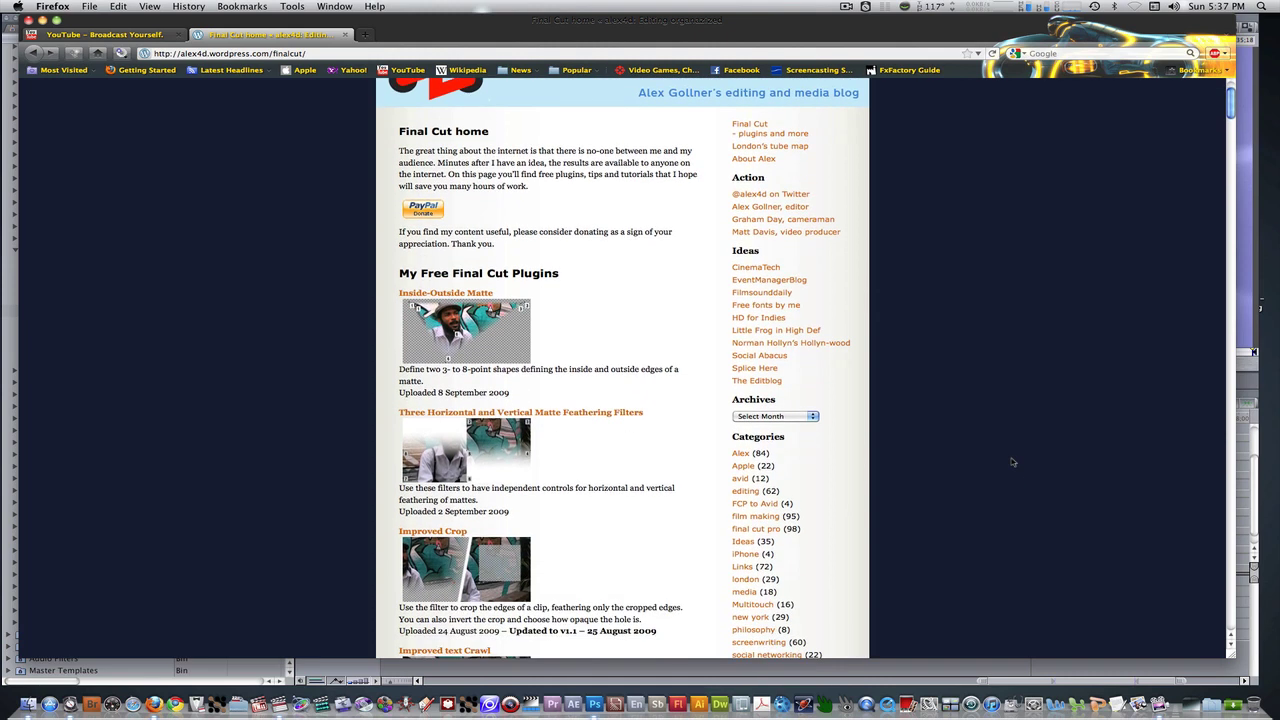
{"action": "scroll", "coordinate": [1013, 463], "scroll_direction": "down", "scroll_amount": 14}
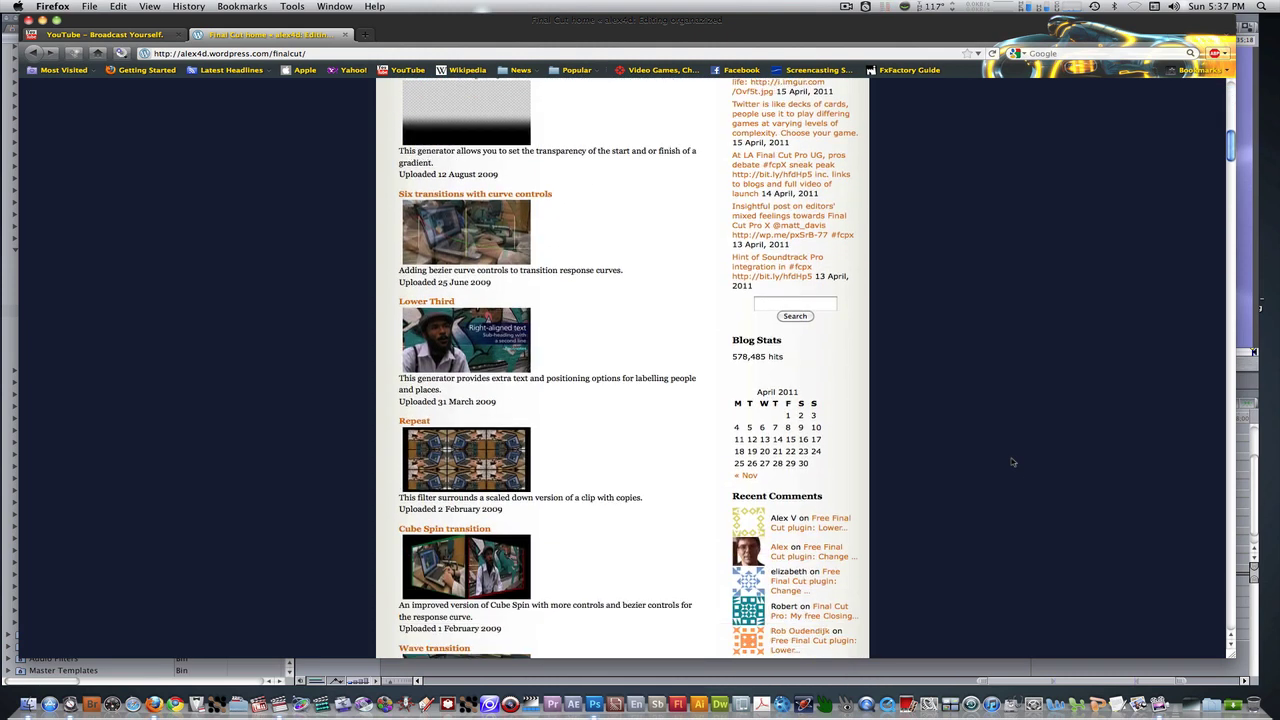
{"action": "scroll", "coordinate": [1013, 463], "scroll_direction": "down", "scroll_amount": 20}
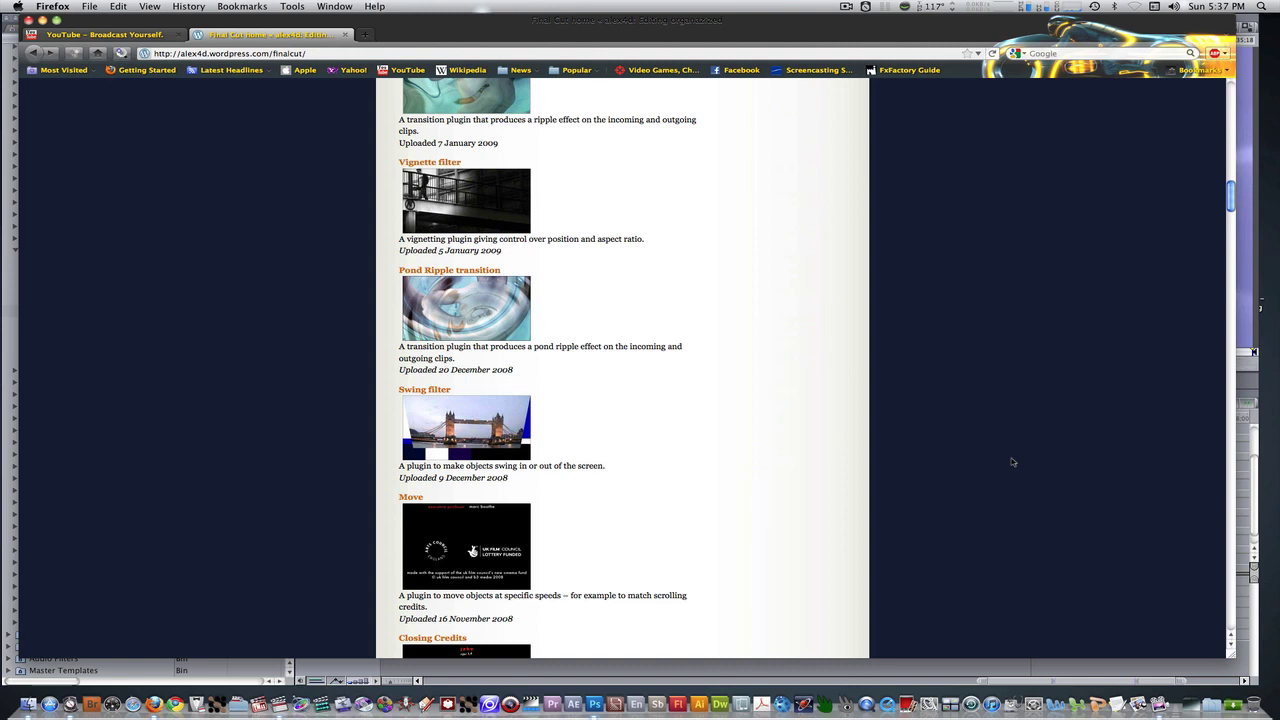
{"action": "scroll", "coordinate": [1012, 462], "scroll_direction": "down", "scroll_amount": 7}
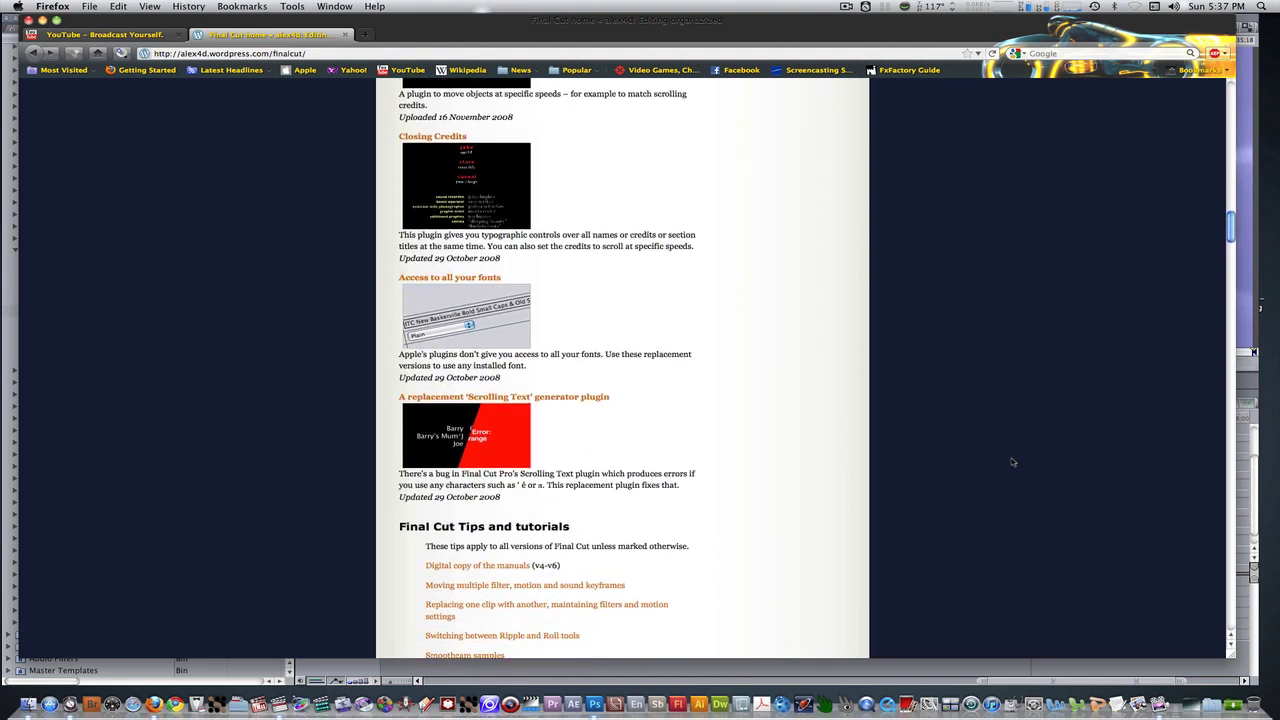
{"action": "key", "text": "super+Tab"}
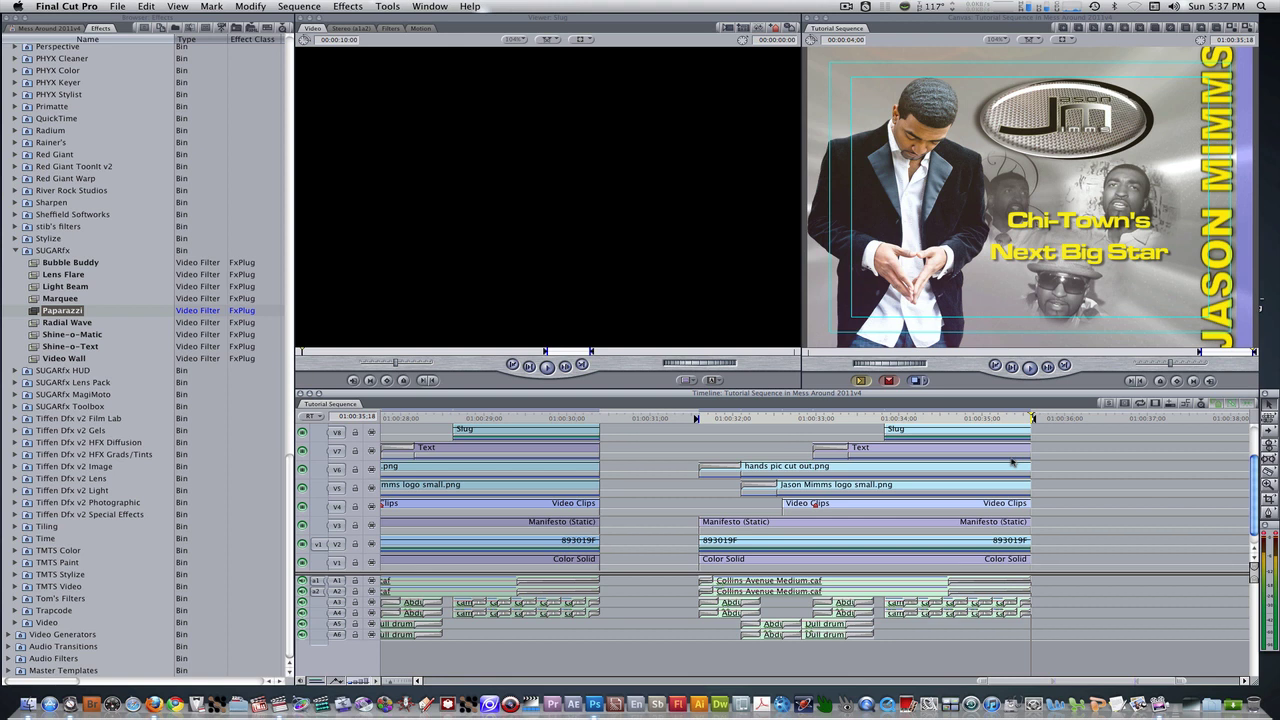